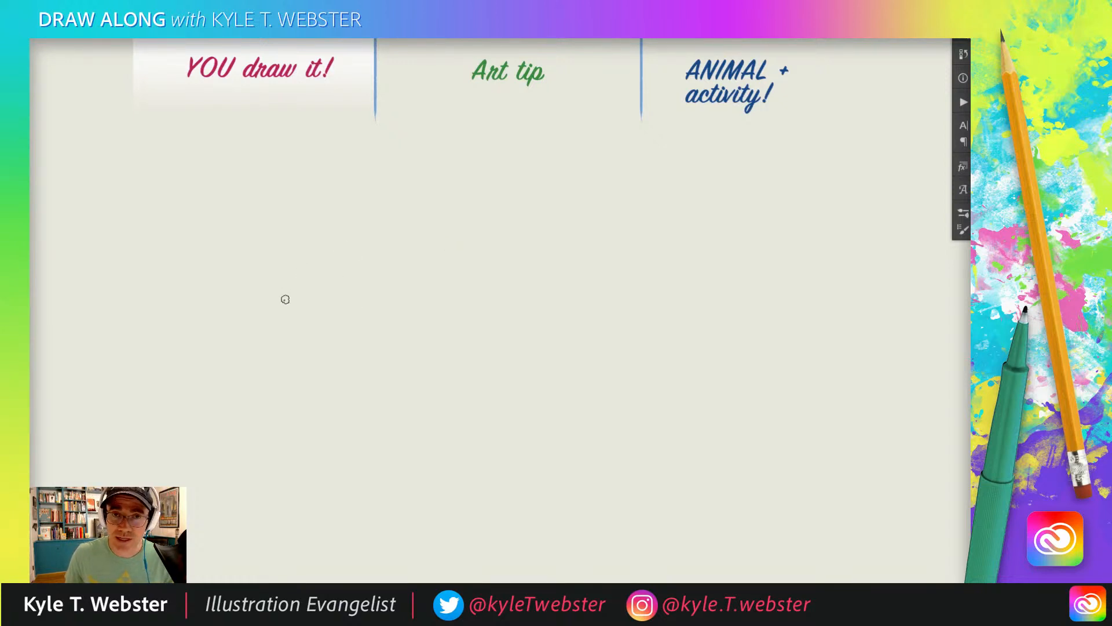
{"action": "left_click_drag", "start_coordinate": [294, 280], "coordinate": [267, 328]}
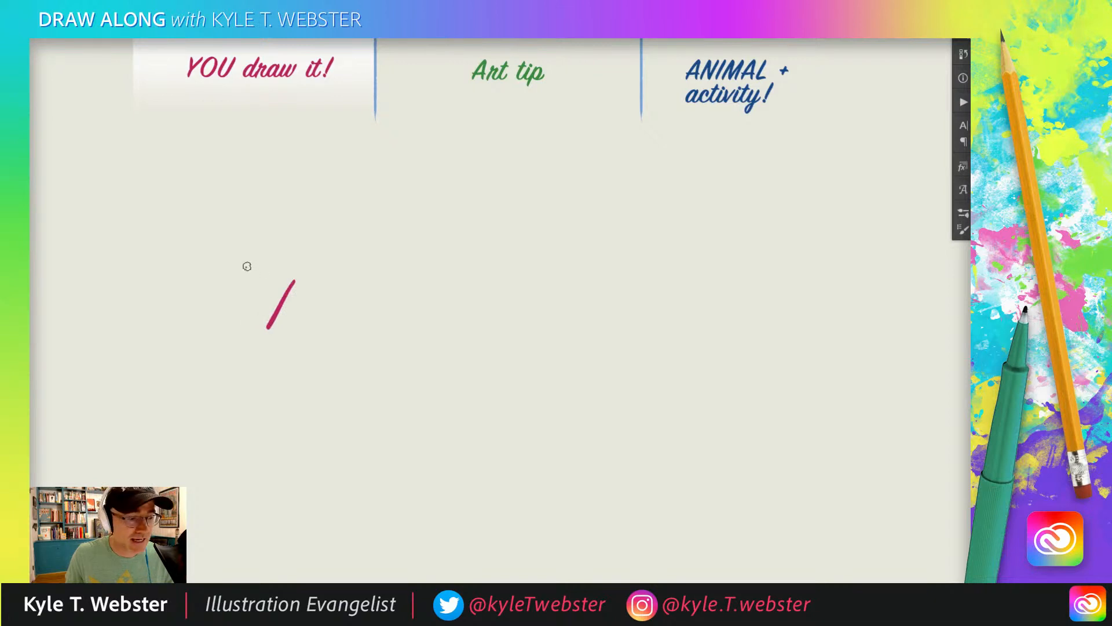
{"action": "mouse_move", "coordinate": [251, 264]}
{"action": "left_mouse_down"}
{"action": "mouse_move", "coordinate": [233, 253]}
{"action": "mouse_move", "coordinate": [227, 284]}
{"action": "left_mouse_up"}
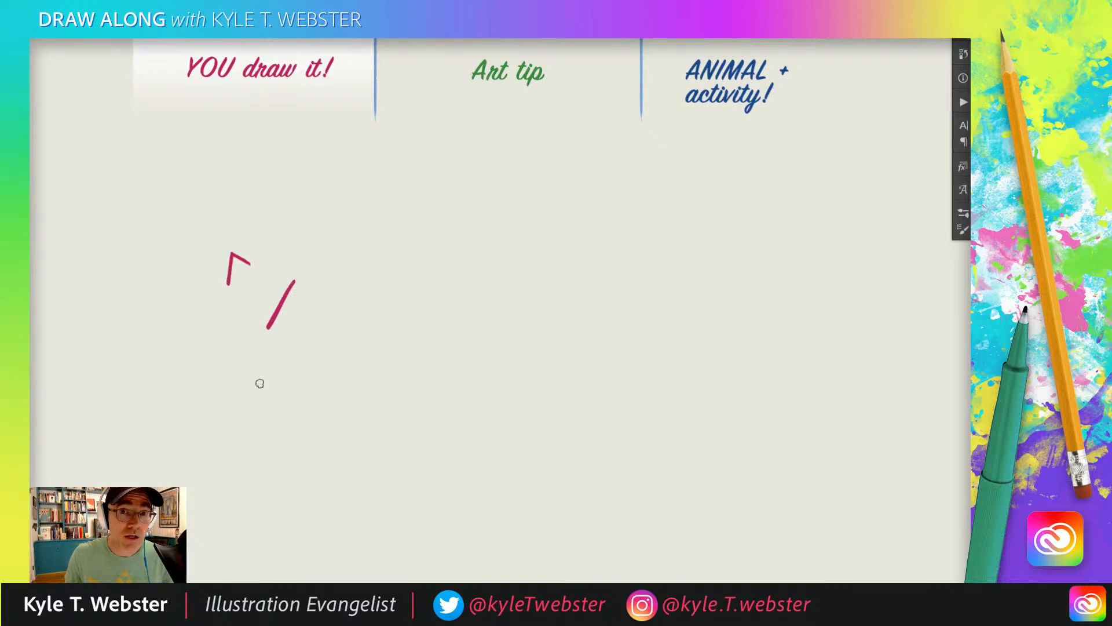
{"action": "mouse_move", "coordinate": [331, 409]}
{"action": "left_mouse_down"}
{"action": "mouse_move", "coordinate": [279, 404]}
{"action": "mouse_move", "coordinate": [274, 415]}
{"action": "left_mouse_up"}
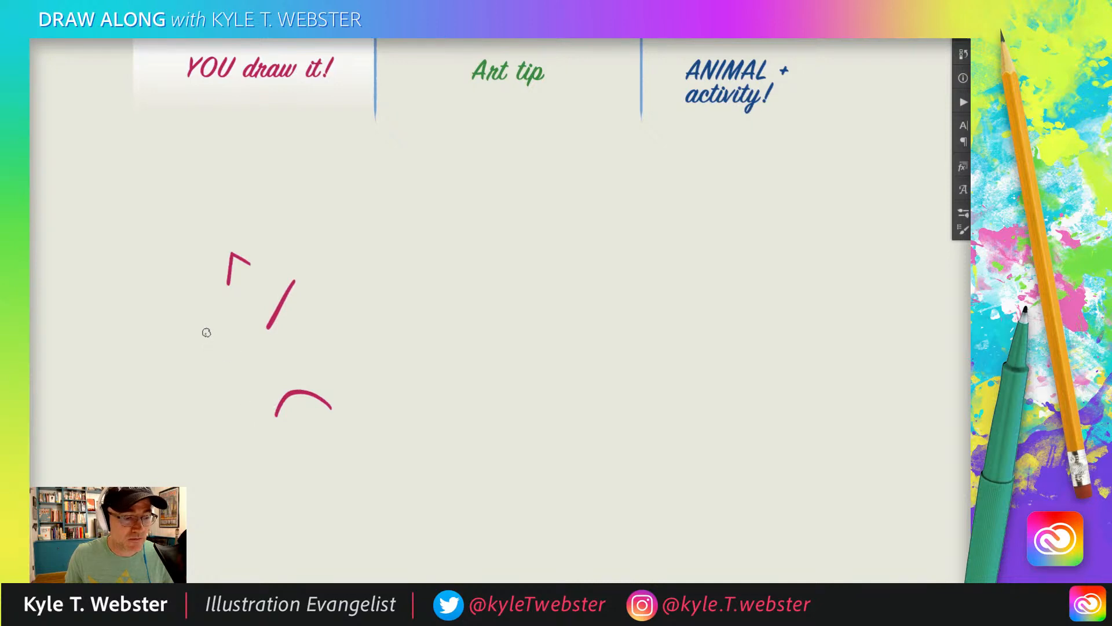
{"action": "left_click_drag", "start_coordinate": [206, 332], "coordinate": [214, 413]}
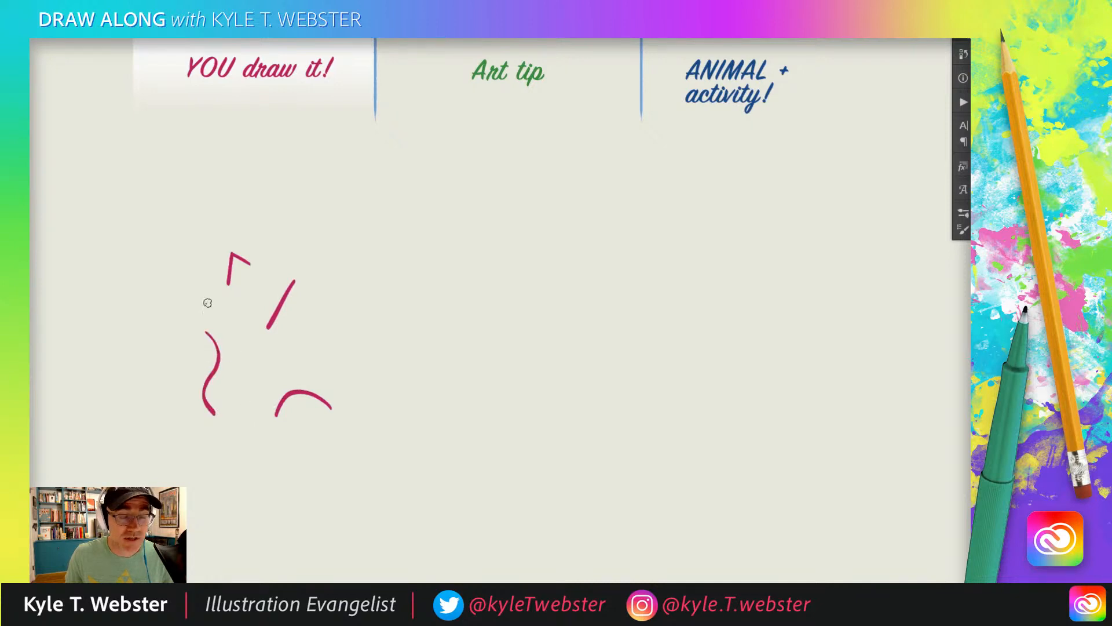
{"action": "left_click_drag", "start_coordinate": [195, 240], "coordinate": [183, 267]}
{"action": "left_click_drag", "start_coordinate": [166, 313], "coordinate": [154, 389]}
{"action": "left_click_drag", "start_coordinate": [166, 427], "coordinate": [151, 466]}
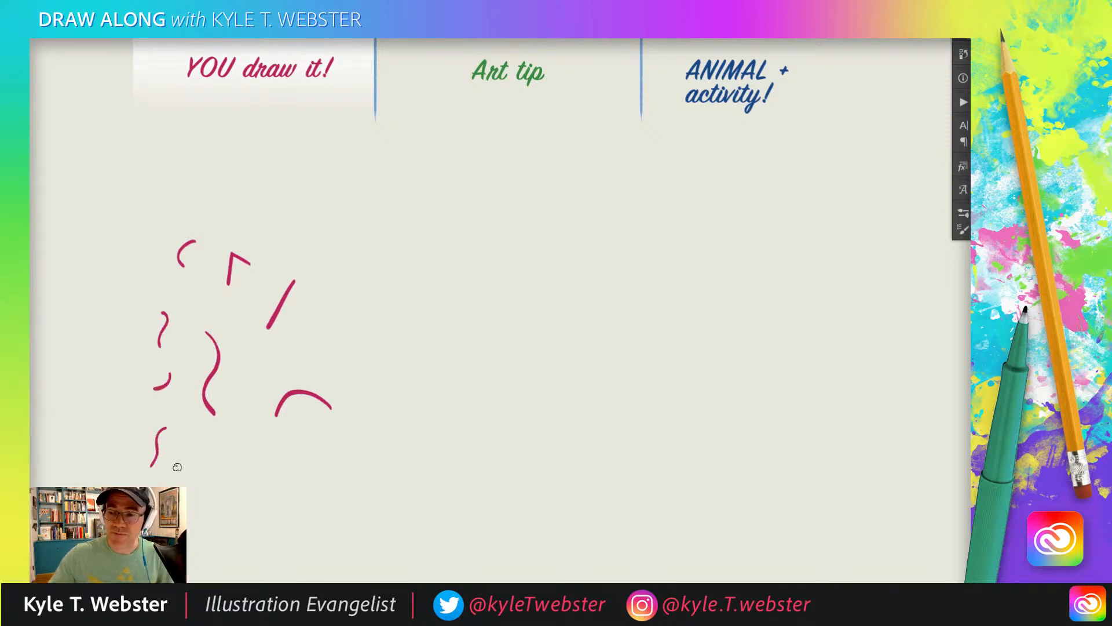
{"action": "key", "text": "ctrl+a"}
{"action": "key", "text": "Delete"}
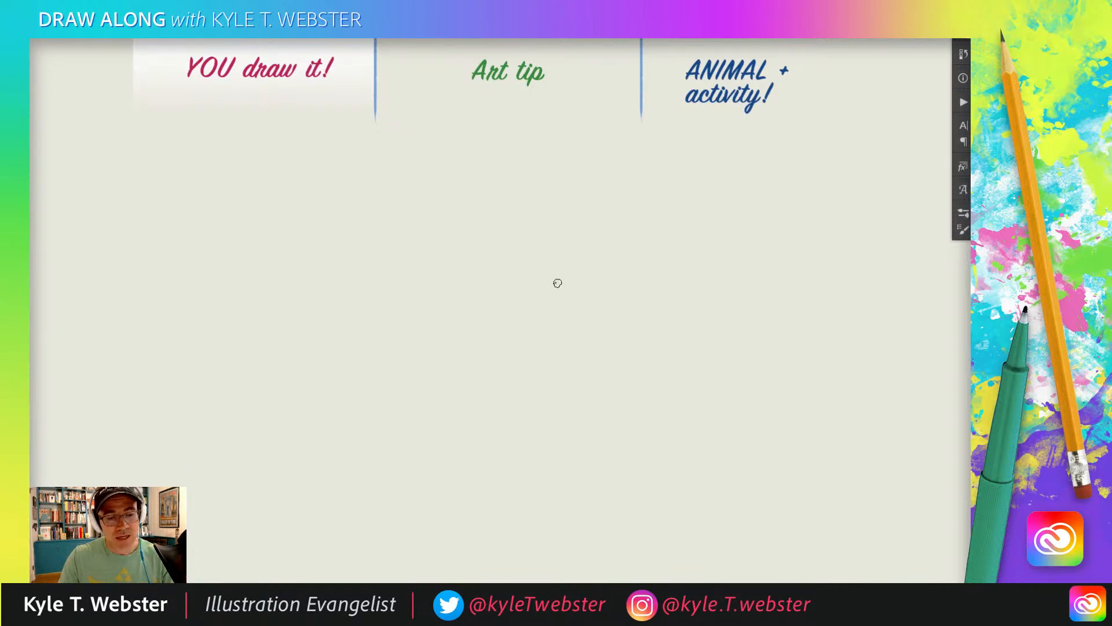
- Draw a goat's V-shaped nose in crimson with a short vertical line below it and a shallow, upward-curving mouth
{"action": "mouse_move", "coordinate": [573, 282]}
{"action": "left_mouse_down"}
{"action": "mouse_move", "coordinate": [550, 294]}
{"action": "mouse_move", "coordinate": [528, 281]}
{"action": "mouse_move", "coordinate": [514, 307]}
{"action": "left_mouse_up"}
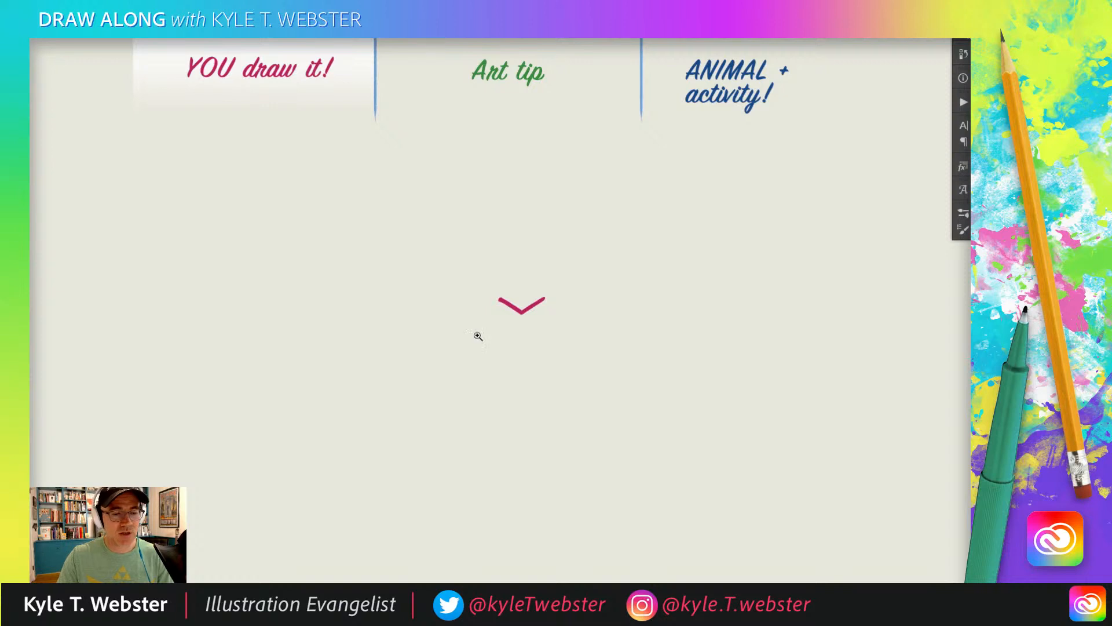
{"action": "left_click", "coordinate": [478, 334], "text": "ctrl"}
{"action": "left_click_drag", "start_coordinate": [451, 346], "coordinate": [445, 355]}
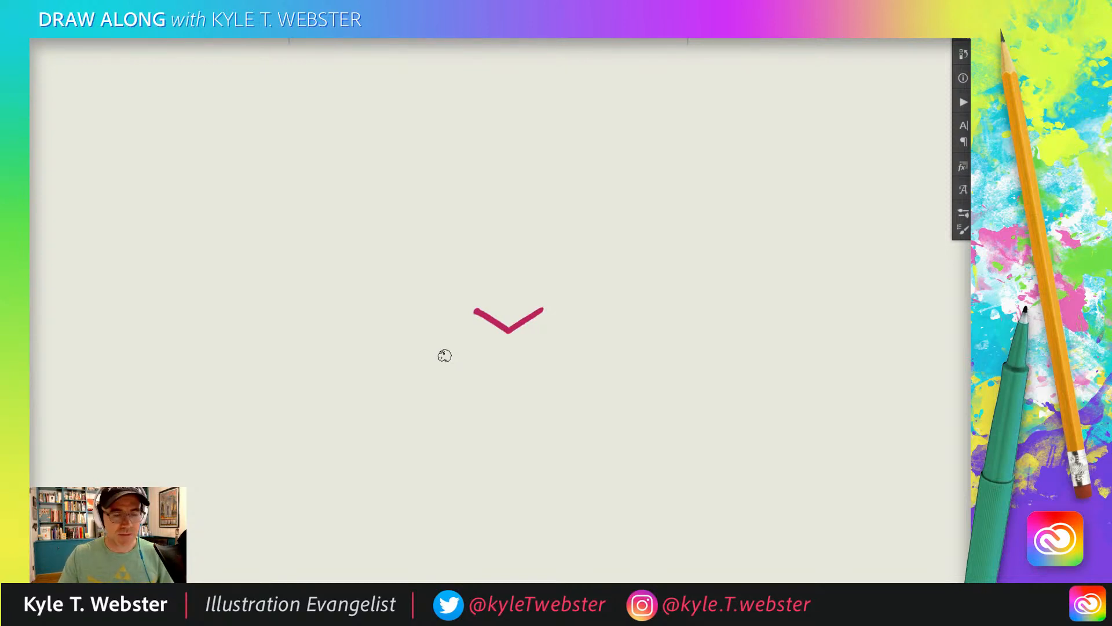
{"action": "left_click_drag", "start_coordinate": [480, 269], "coordinate": [491, 242]}
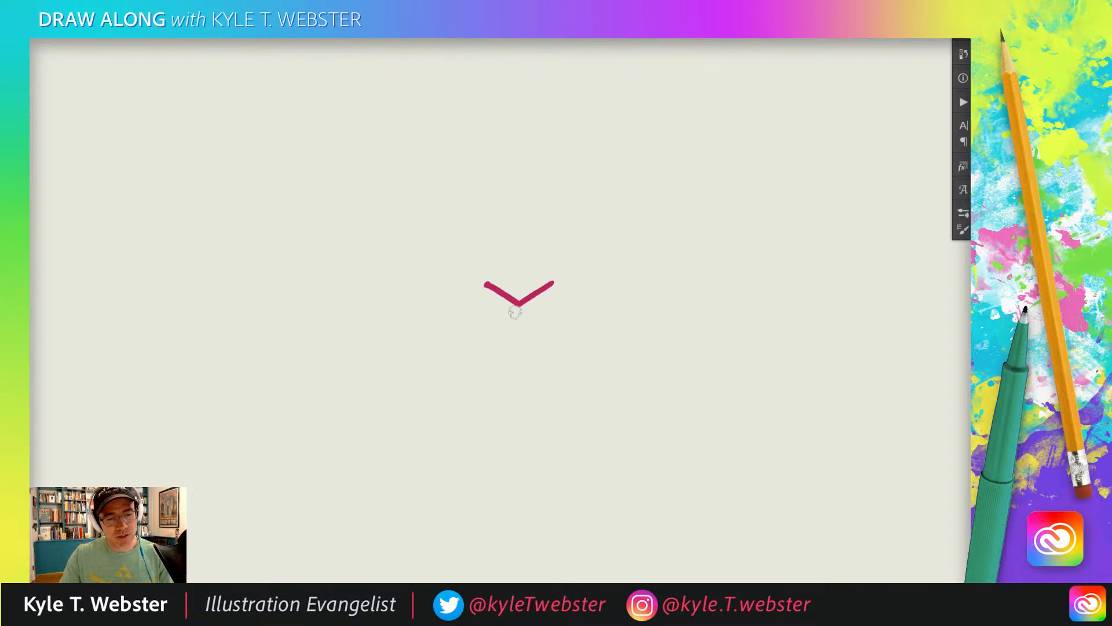
{"action": "left_click_drag", "start_coordinate": [519, 302], "coordinate": [518, 326]}
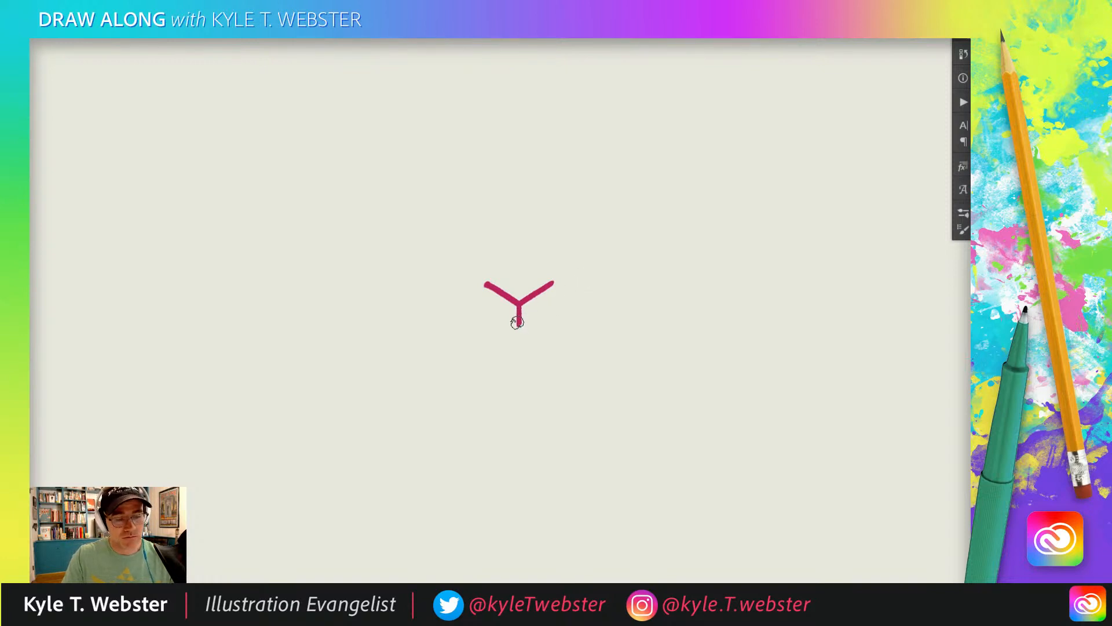
{"action": "mouse_move", "coordinate": [517, 322]}
{"action": "left_mouse_down"}
{"action": "mouse_move", "coordinate": [548, 319]}
{"action": "mouse_move", "coordinate": [490, 320]}
{"action": "left_mouse_up"}
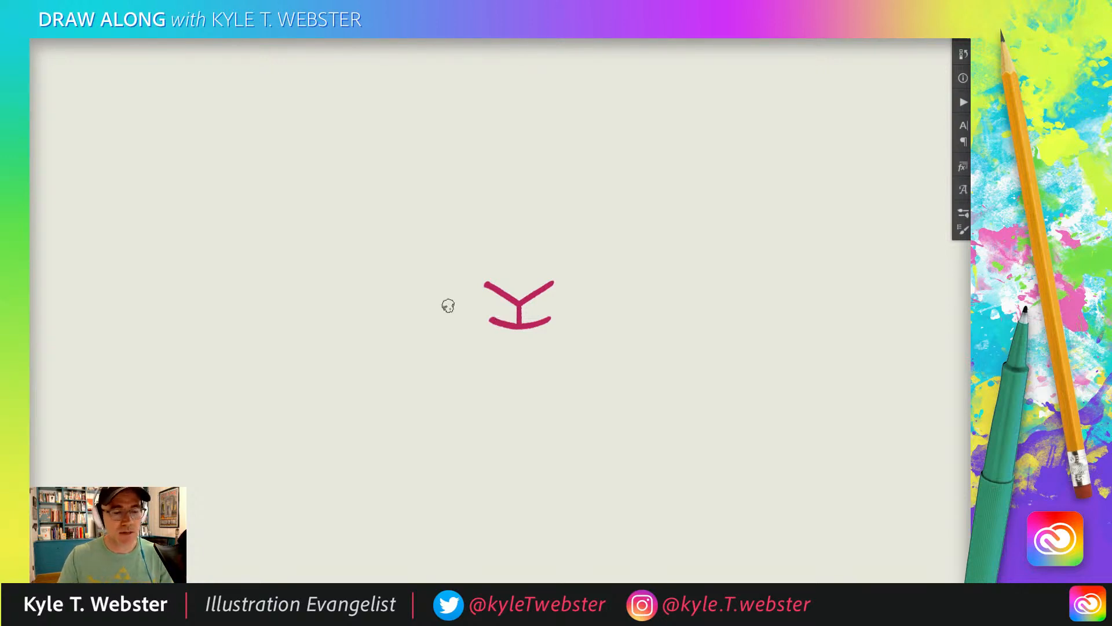
- Dot two small eyes above the nose, roughly in line with the ends of the V
{"action": "left_click_drag", "start_coordinate": [447, 303], "coordinate": [449, 323]}
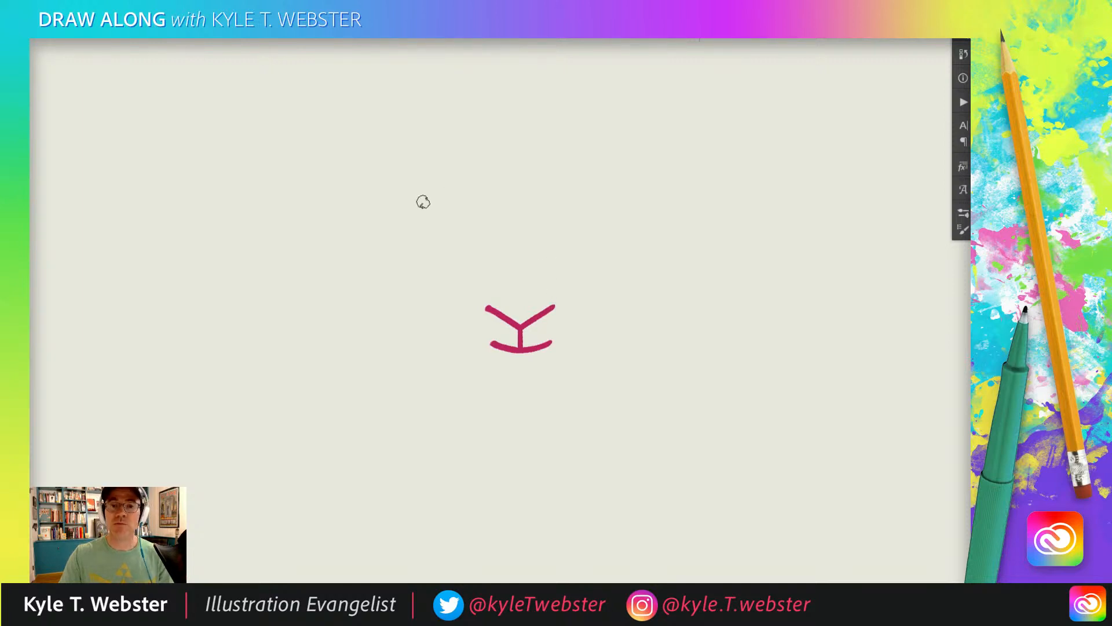
{"action": "left_click", "coordinate": [552, 264]}
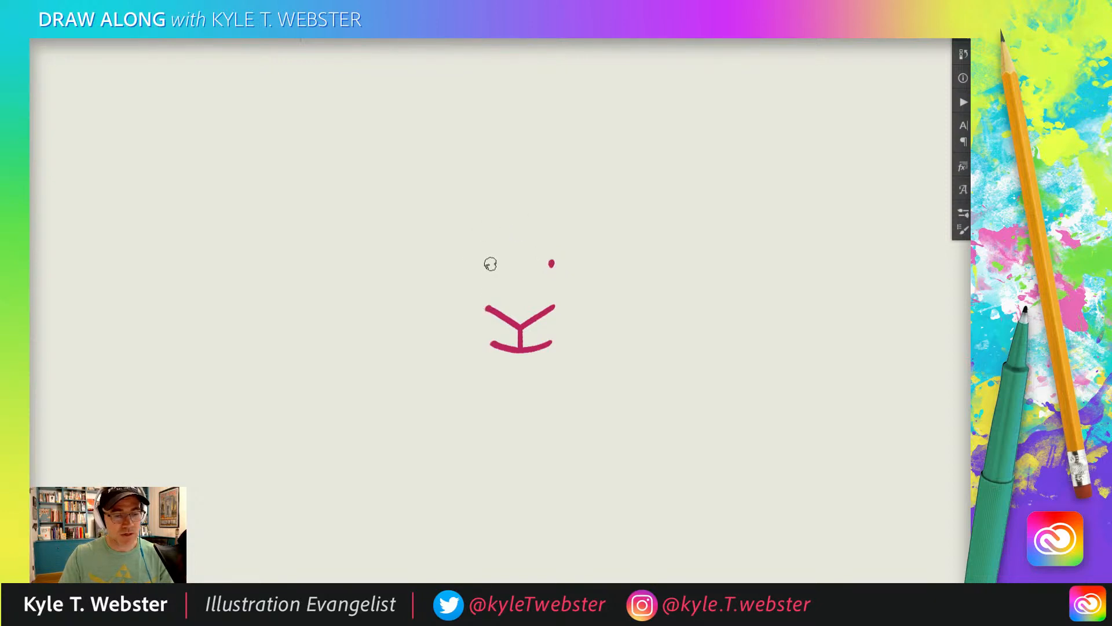
{"action": "left_click", "coordinate": [491, 264]}
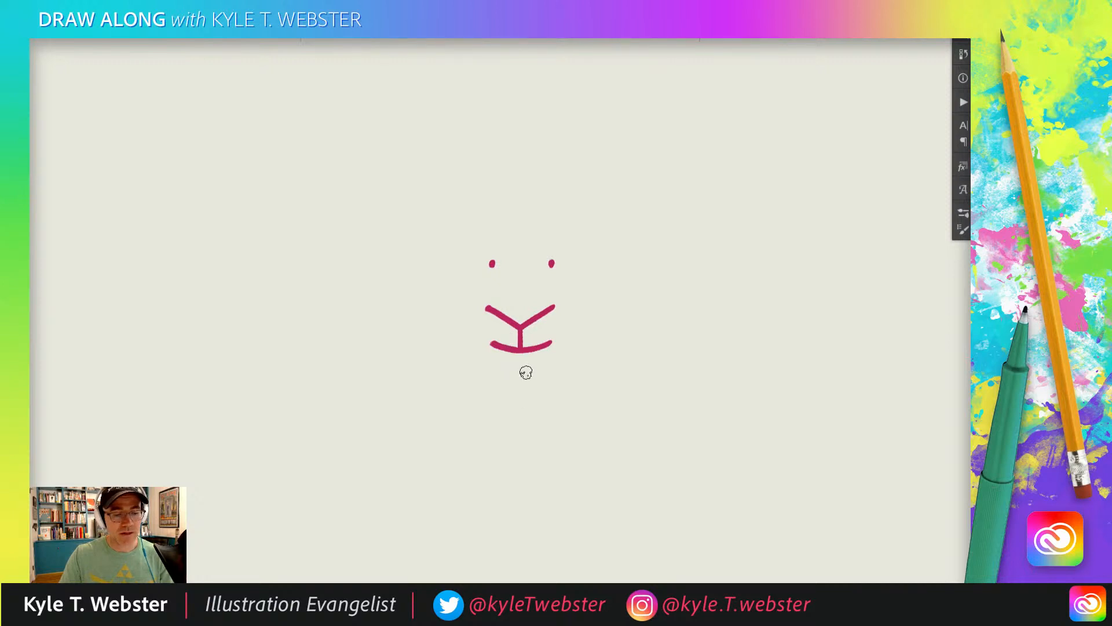
- Draw two short curved beard strokes below the mouth, slanted jaw lines out from them, and vertical sides of the face up to eye level
{"action": "mouse_move", "coordinate": [526, 370]}
{"action": "left_mouse_down"}
{"action": "mouse_move", "coordinate": [524, 396]}
{"action": "mouse_move", "coordinate": [514, 377]}
{"action": "mouse_move", "coordinate": [510, 395]}
{"action": "left_mouse_up"}
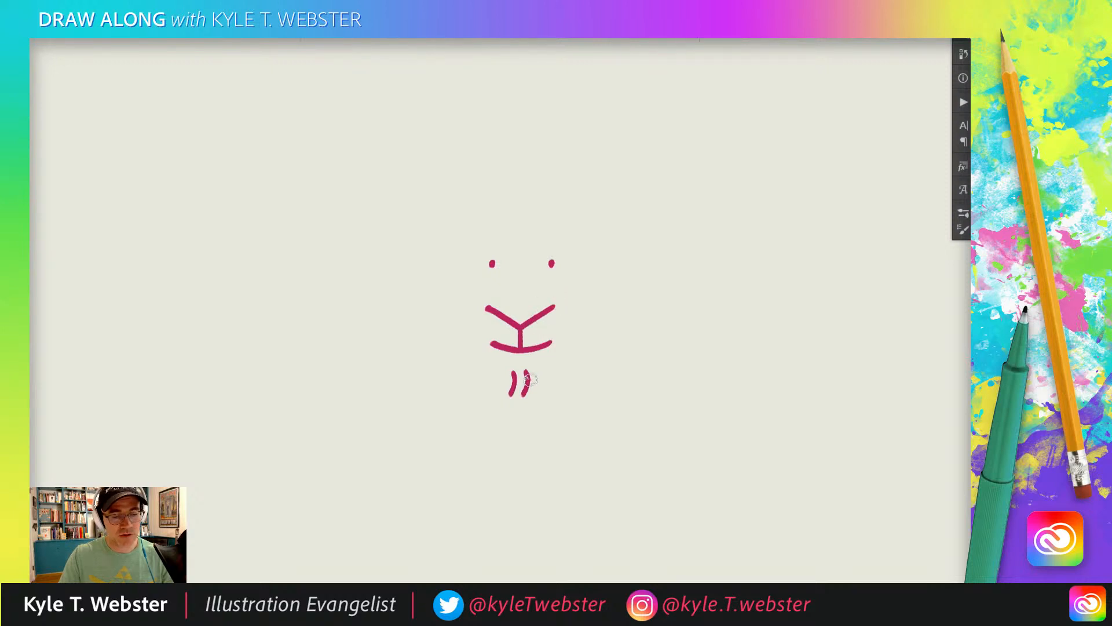
{"action": "left_click_drag", "start_coordinate": [529, 380], "coordinate": [577, 352]}
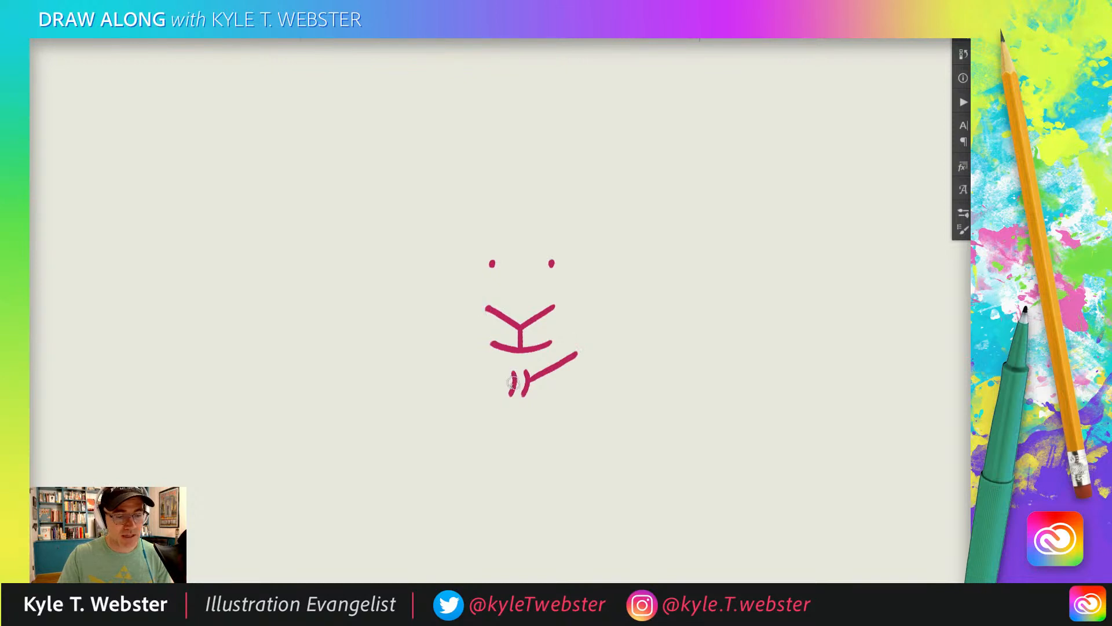
{"action": "left_click_drag", "start_coordinate": [513, 382], "coordinate": [469, 358]}
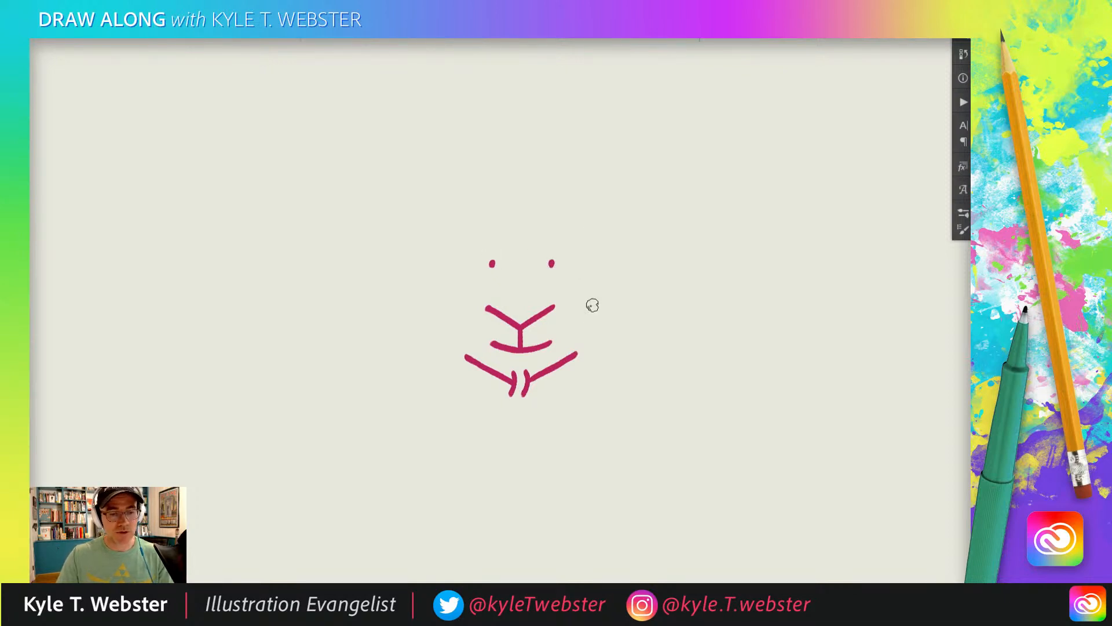
{"action": "left_click_drag", "start_coordinate": [576, 353], "coordinate": [576, 262]}
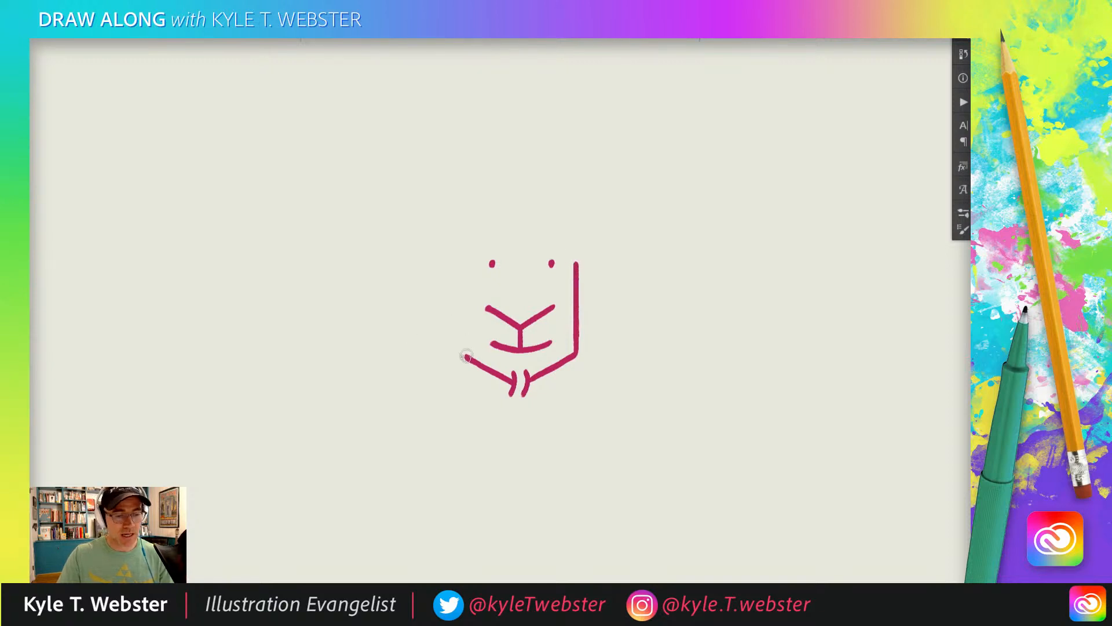
{"action": "left_click_drag", "start_coordinate": [466, 355], "coordinate": [467, 266]}
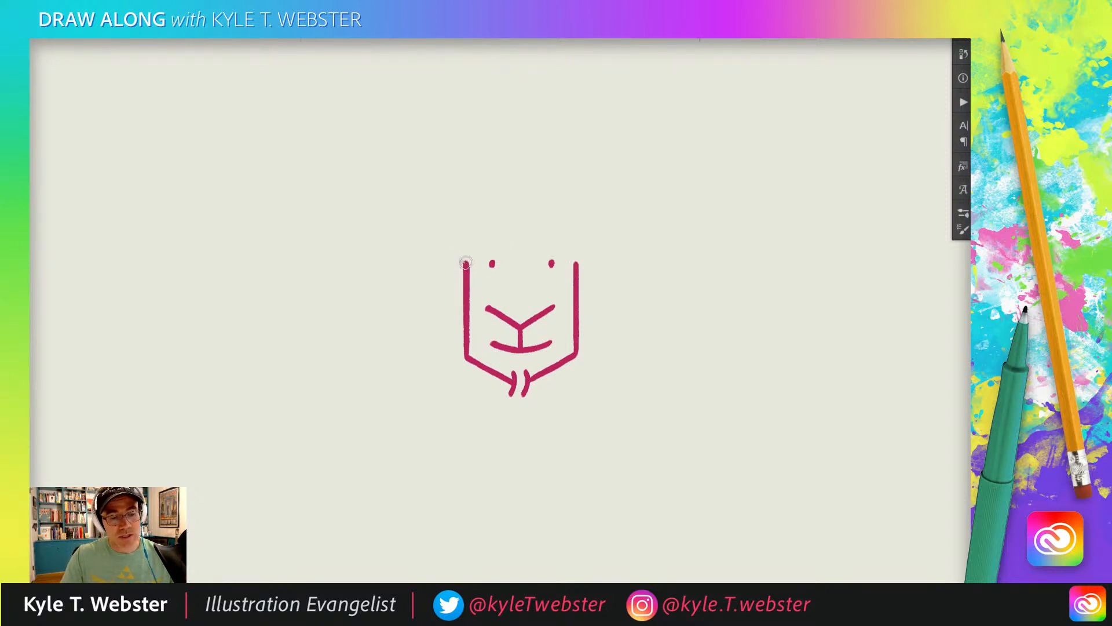
- Draw pointed, drooping ears on both sides of the head, each with a small inner curve and lower and upper edges meeting at the tip
{"action": "mouse_move", "coordinate": [465, 263]}
{"action": "left_mouse_down"}
{"action": "mouse_move", "coordinate": [448, 258]}
{"action": "mouse_move", "coordinate": [437, 273]}
{"action": "left_mouse_up"}
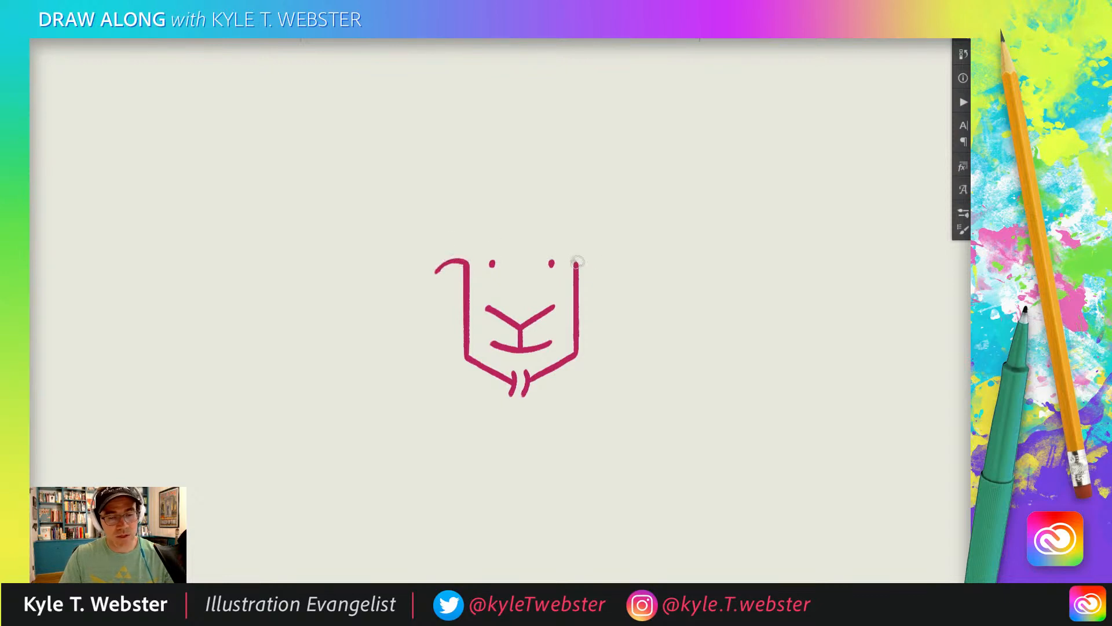
{"action": "left_click_drag", "start_coordinate": [575, 263], "coordinate": [607, 265]}
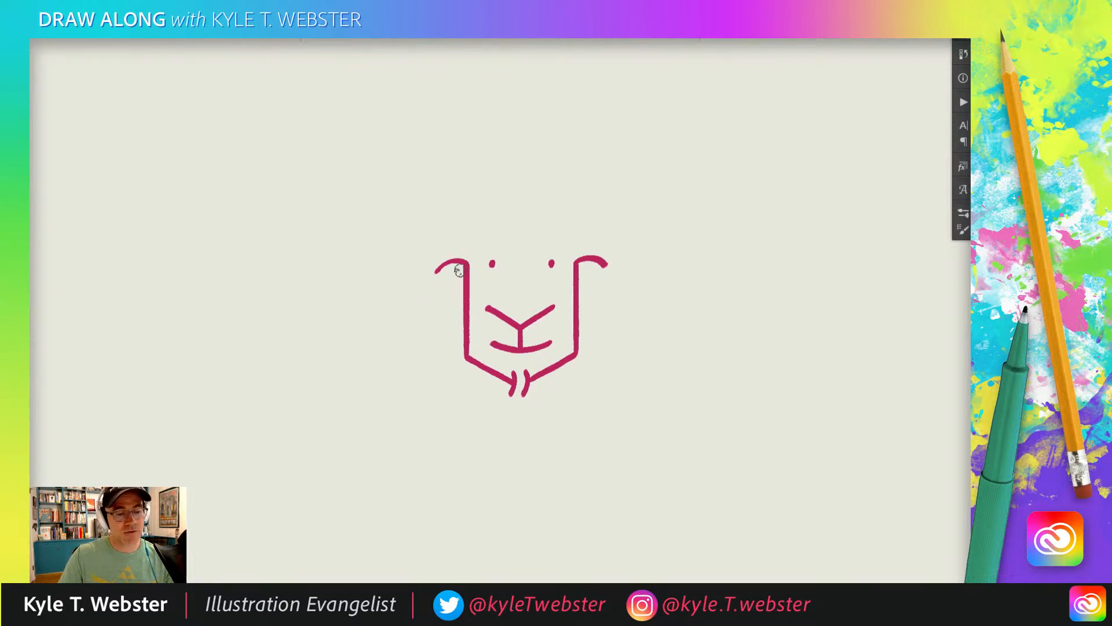
{"action": "left_click_drag", "start_coordinate": [465, 269], "coordinate": [402, 289]}
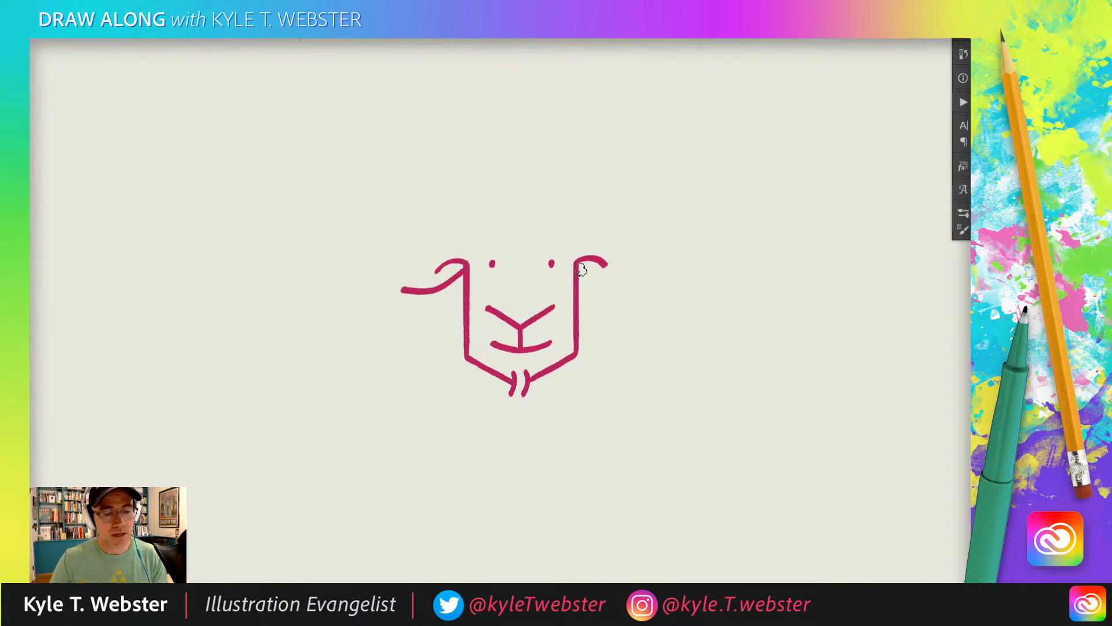
{"action": "left_click_drag", "start_coordinate": [581, 273], "coordinate": [638, 296]}
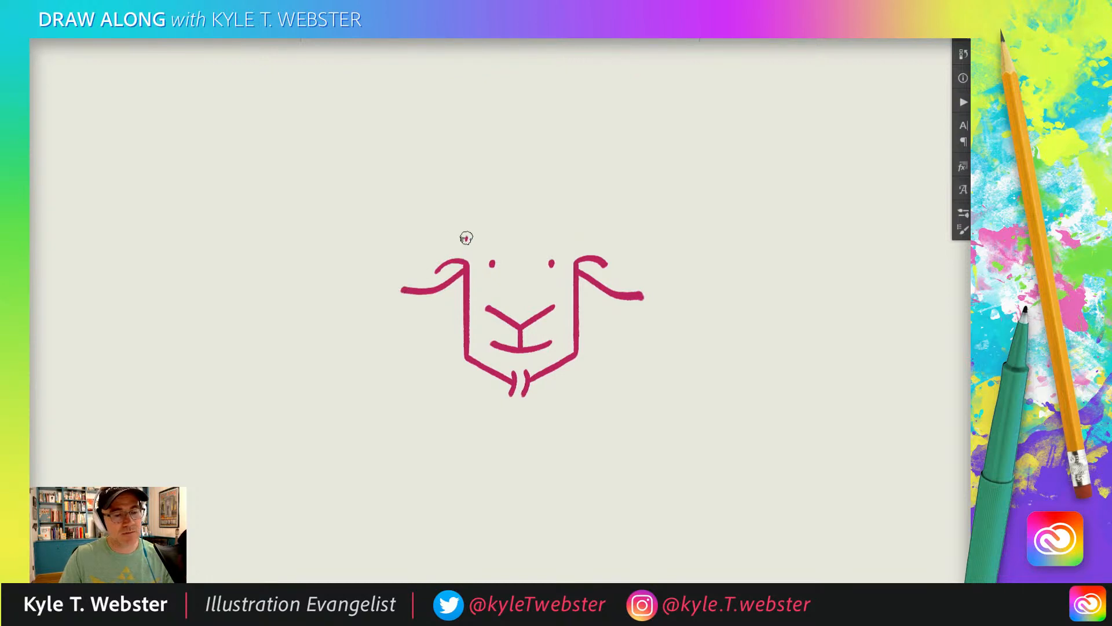
{"action": "left_click_drag", "start_coordinate": [467, 238], "coordinate": [403, 289]}
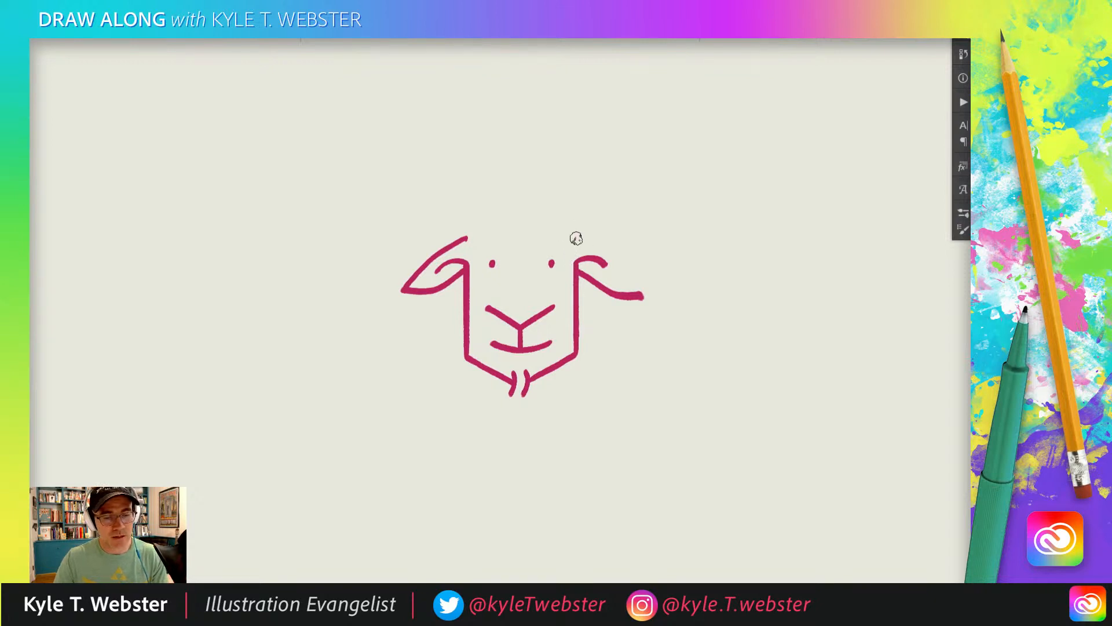
{"action": "mouse_move", "coordinate": [575, 237]}
{"action": "left_mouse_down"}
{"action": "mouse_move", "coordinate": [613, 258]}
{"action": "mouse_move", "coordinate": [642, 295]}
{"action": "left_mouse_up"}
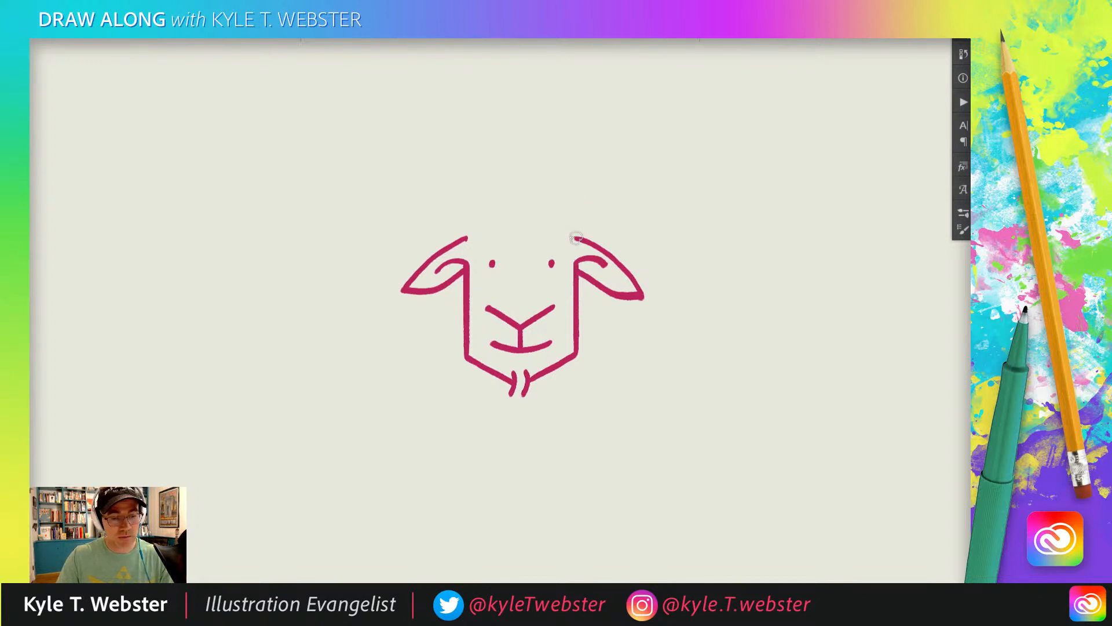
- Draw the sides of both horns, with vertical outer lines rising from the ears and shorter slanted inner lines on the forehead
{"action": "left_click_drag", "start_coordinate": [576, 238], "coordinate": [576, 177]}
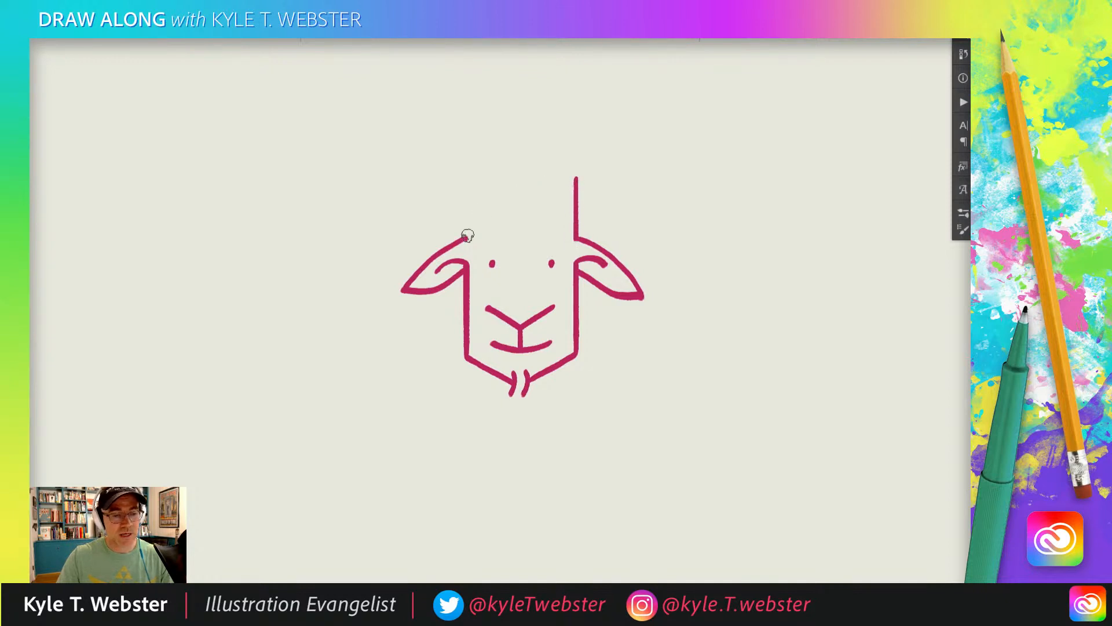
{"action": "left_click_drag", "start_coordinate": [467, 238], "coordinate": [466, 185]}
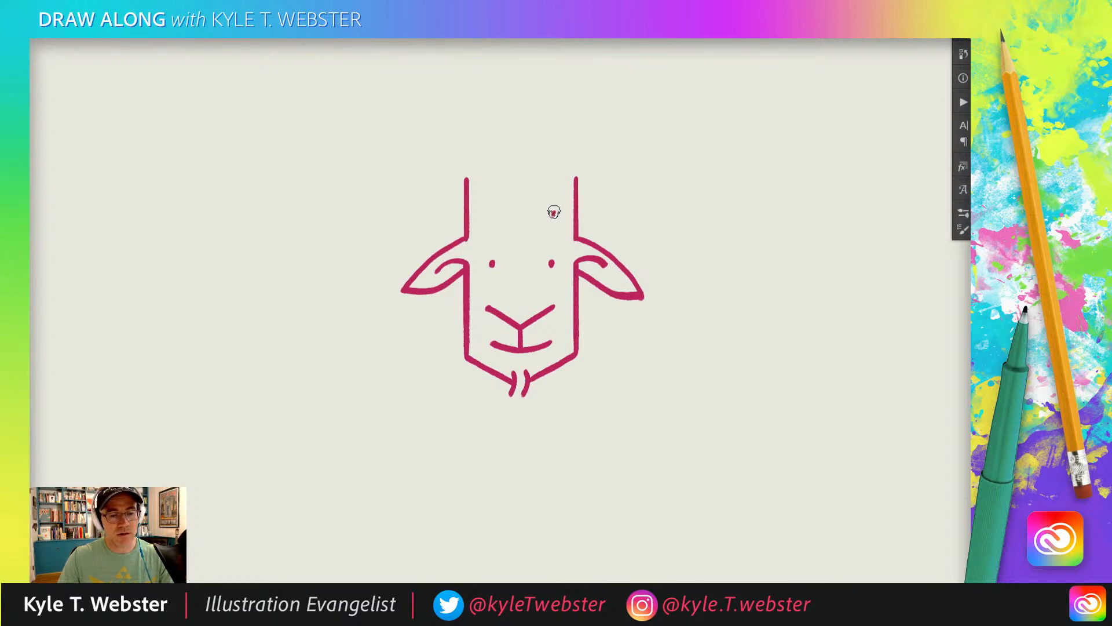
{"action": "left_click_drag", "start_coordinate": [554, 212], "coordinate": [563, 175]}
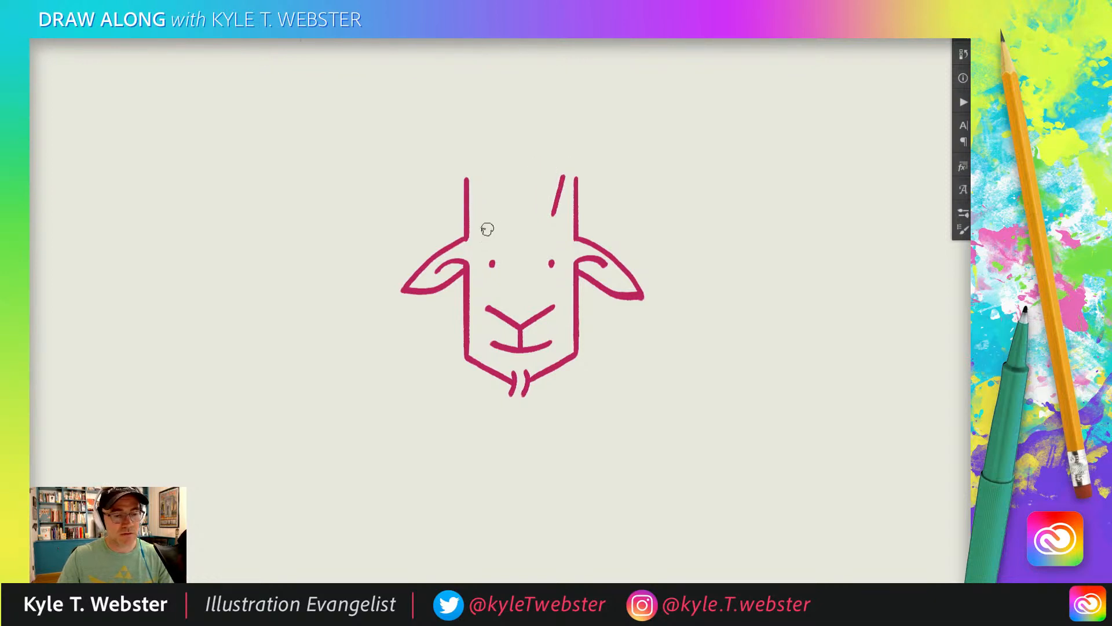
{"action": "left_click_drag", "start_coordinate": [490, 213], "coordinate": [479, 177]}
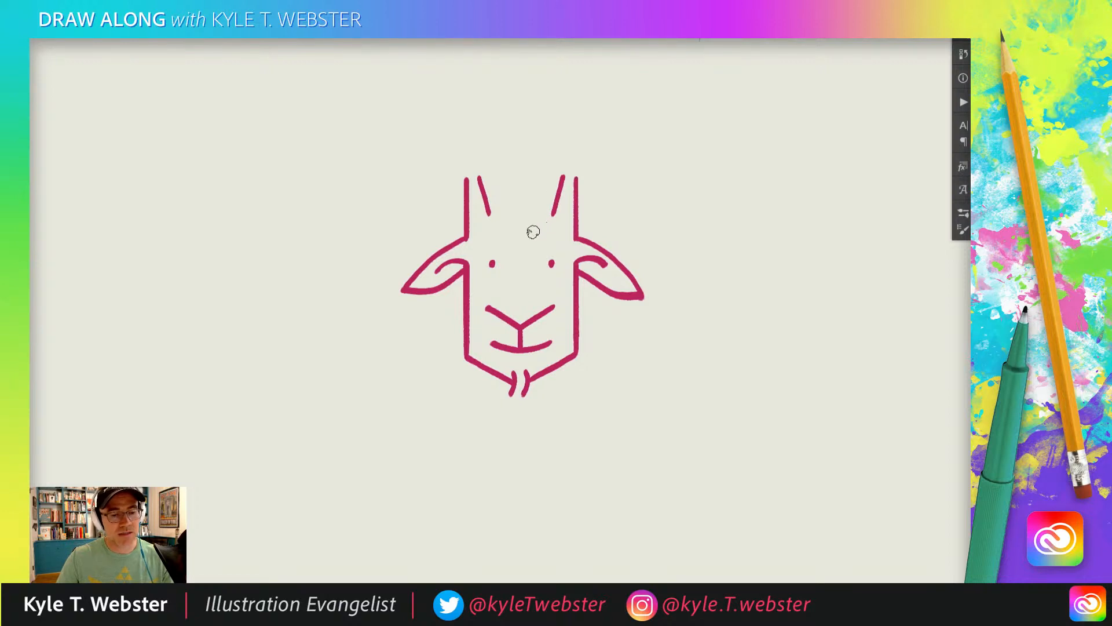
- Draw a tuft of hair between the horns with wavy strokes on the forehead and short curved strokes along the top
{"action": "left_click_drag", "start_coordinate": [541, 221], "coordinate": [502, 242]}
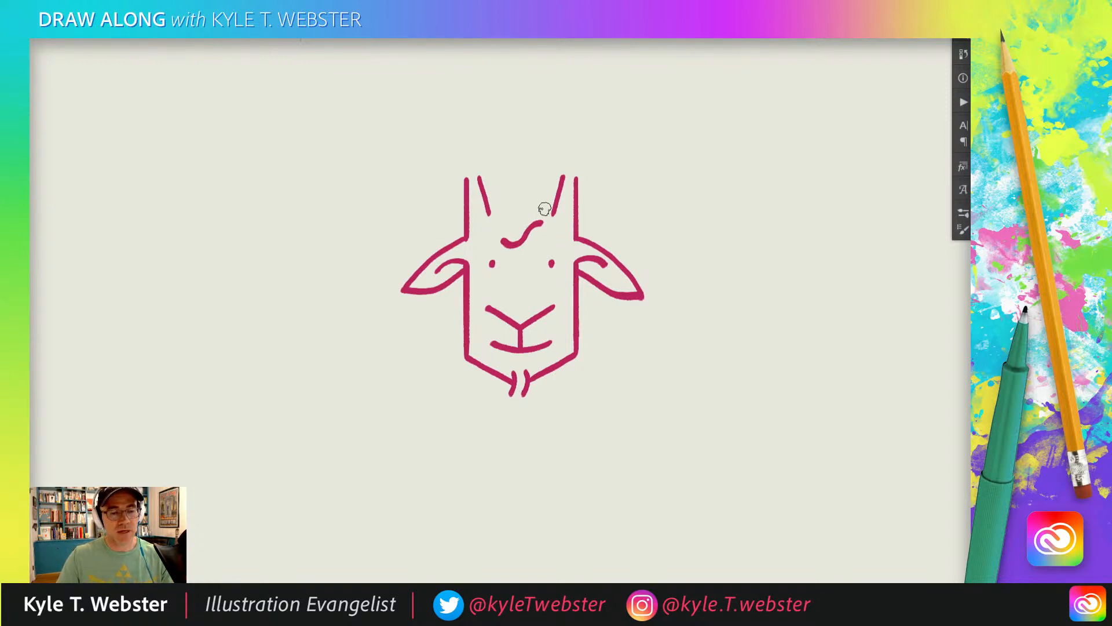
{"action": "left_click_drag", "start_coordinate": [552, 213], "coordinate": [521, 191]}
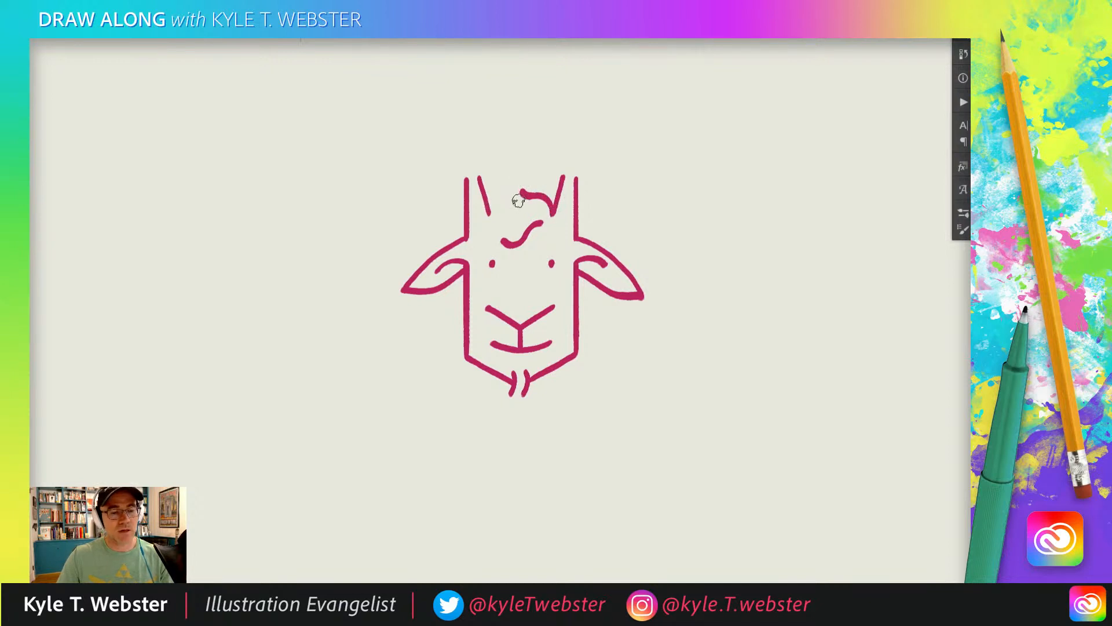
{"action": "mouse_move", "coordinate": [510, 191]}
{"action": "left_mouse_down"}
{"action": "mouse_move", "coordinate": [518, 200]}
{"action": "mouse_move", "coordinate": [504, 203]}
{"action": "left_mouse_up"}
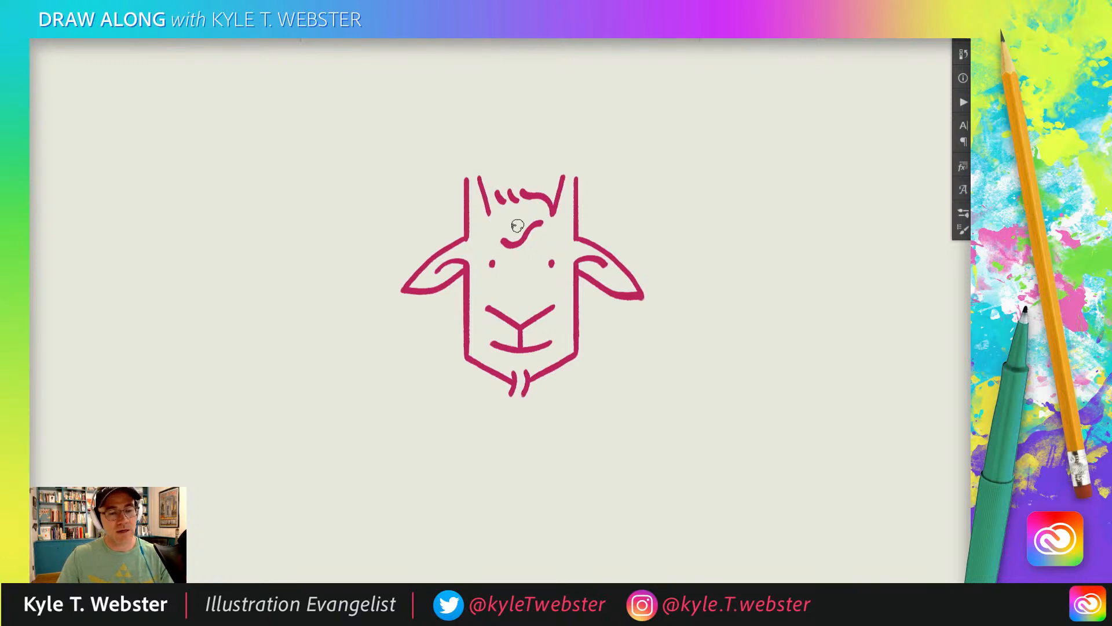
{"action": "left_click_drag", "start_coordinate": [517, 227], "coordinate": [490, 238]}
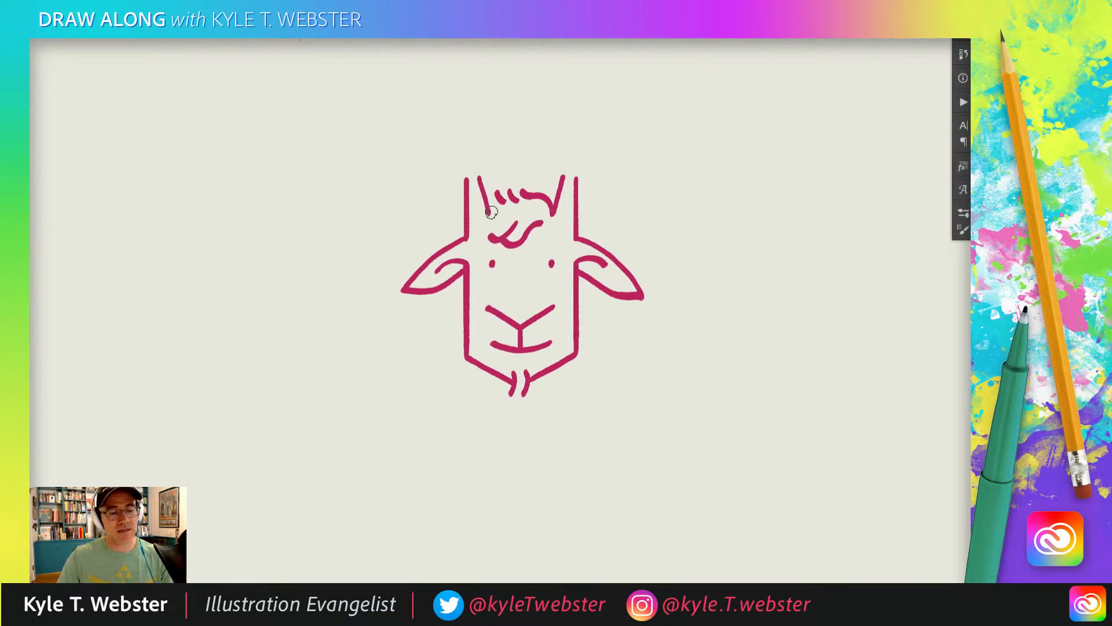
{"action": "left_click_drag", "start_coordinate": [513, 186], "coordinate": [517, 197]}
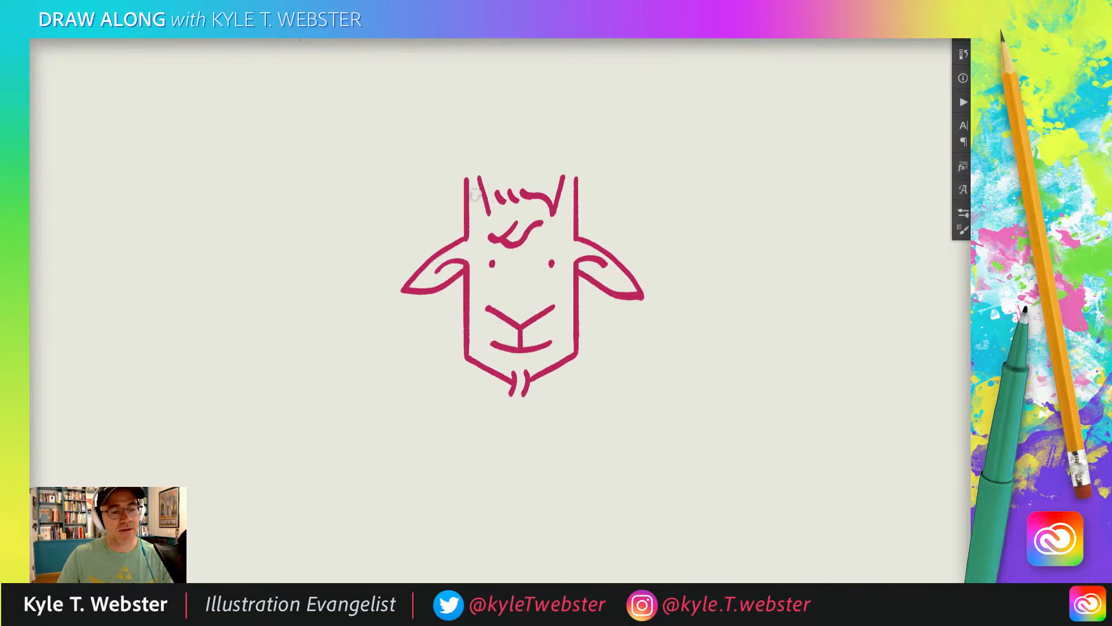
- Draw curled tips joining the sides of both horns and add two short curved snout lines between the eyes and the nose
{"action": "mouse_move", "coordinate": [480, 179]}
{"action": "left_mouse_down"}
{"action": "mouse_move", "coordinate": [473, 168]}
{"action": "mouse_move", "coordinate": [447, 173]}
{"action": "mouse_move", "coordinate": [450, 199]}
{"action": "mouse_move", "coordinate": [467, 202]}
{"action": "left_mouse_up"}
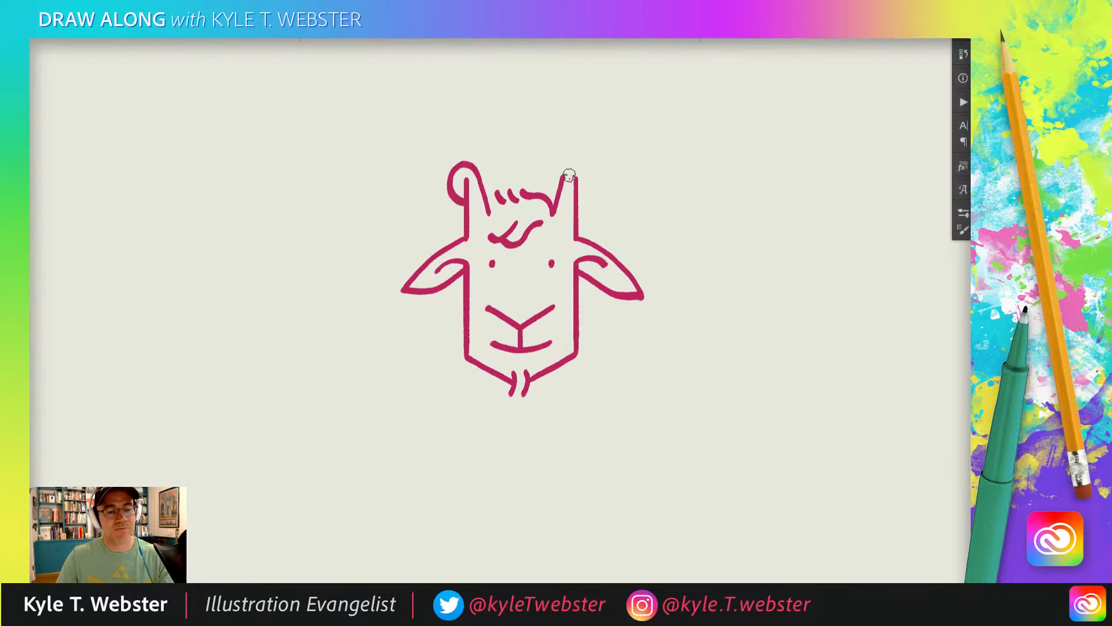
{"action": "mouse_move", "coordinate": [558, 187]}
{"action": "left_mouse_down"}
{"action": "mouse_move", "coordinate": [581, 160]}
{"action": "mouse_move", "coordinate": [593, 175]}
{"action": "mouse_move", "coordinate": [577, 203]}
{"action": "left_mouse_up"}
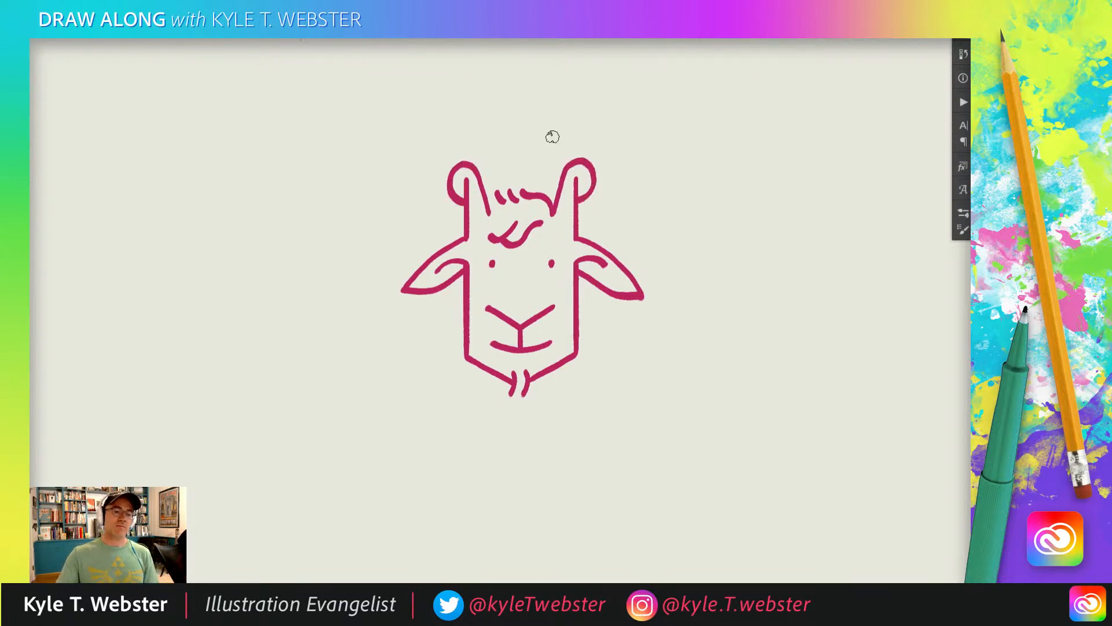
{"action": "left_click_drag", "start_coordinate": [355, 248], "coordinate": [355, 206]}
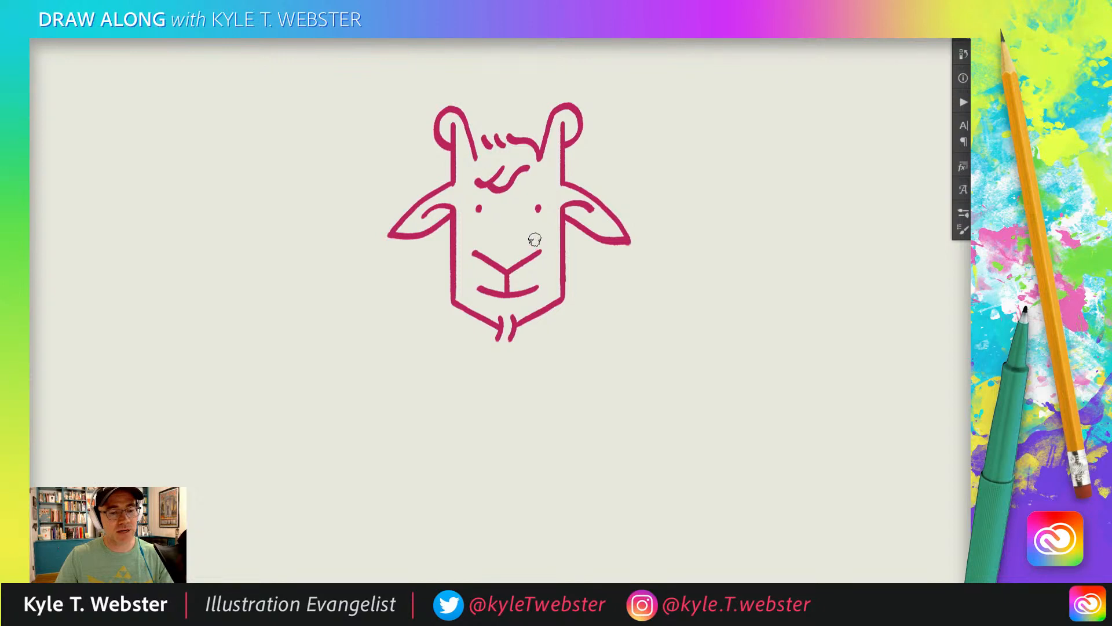
{"action": "mouse_move", "coordinate": [532, 237]}
{"action": "left_mouse_down"}
{"action": "mouse_move", "coordinate": [520, 219]}
{"action": "mouse_move", "coordinate": [489, 231]}
{"action": "mouse_move", "coordinate": [493, 222]}
{"action": "left_mouse_up"}
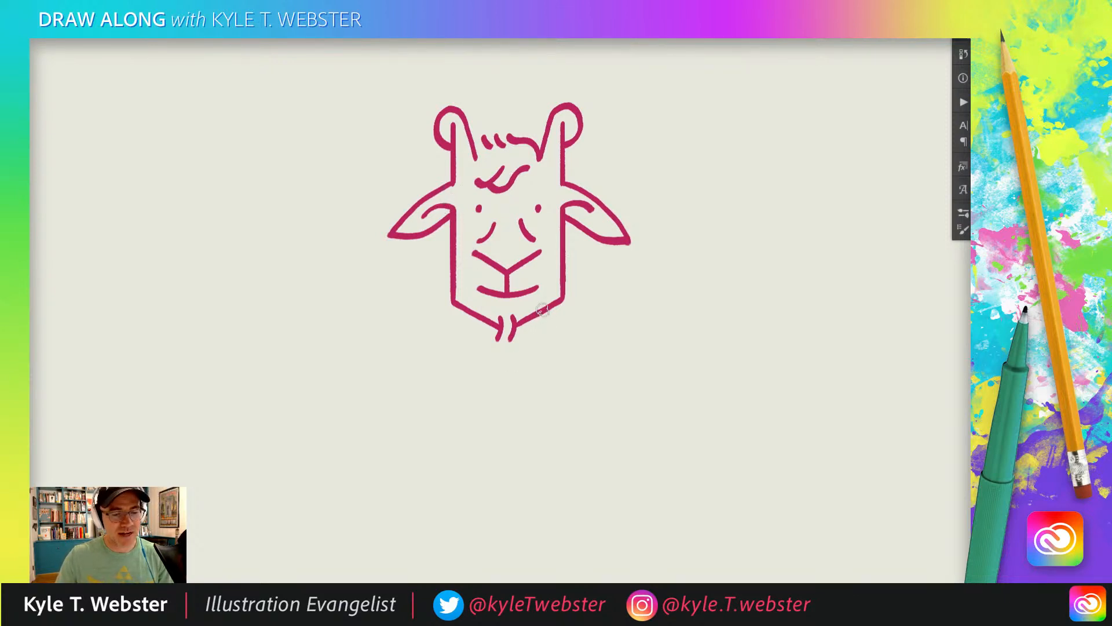
- Draw two tapering neck lines down from the jaw and a slanted shoulder line sloping outward from each side of the neck
{"action": "left_click_drag", "start_coordinate": [544, 313], "coordinate": [533, 375]}
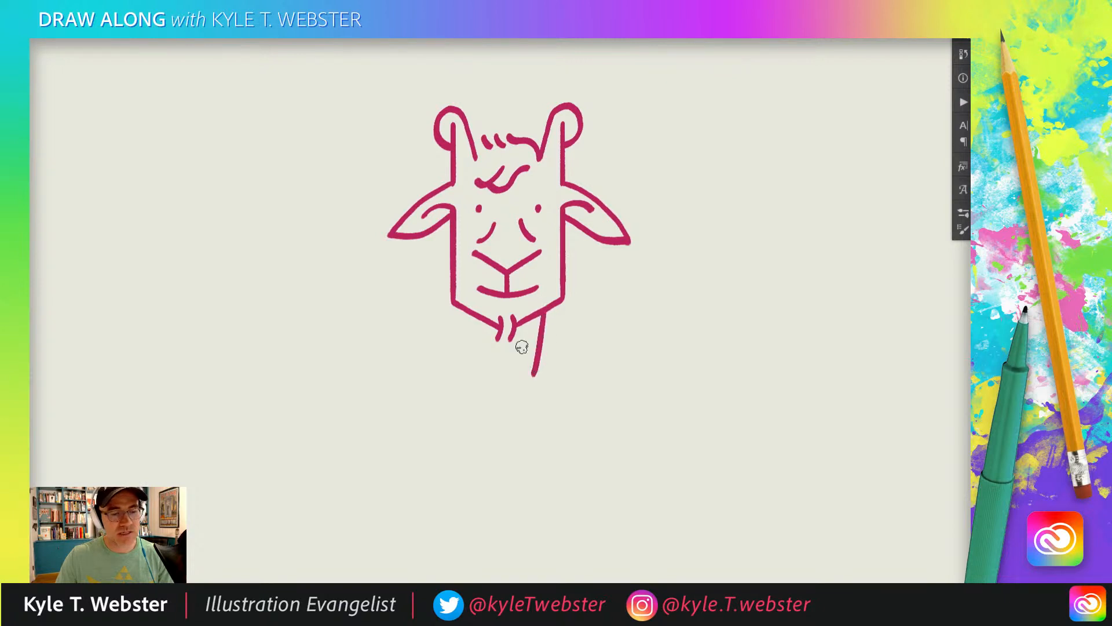
{"action": "left_click_drag", "start_coordinate": [471, 312], "coordinate": [482, 376]}
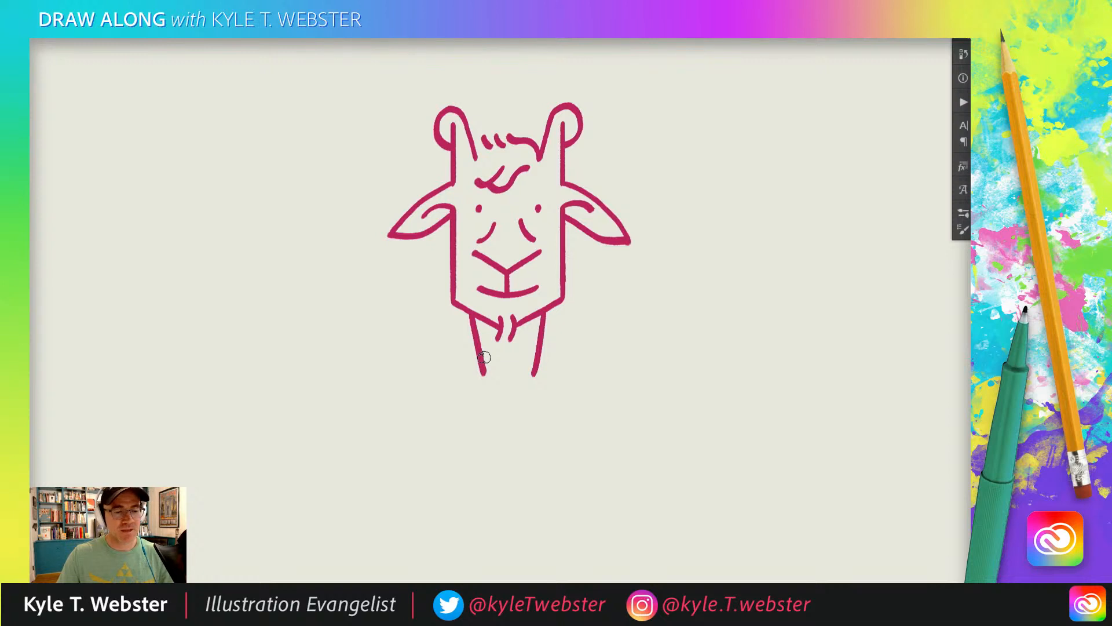
{"action": "left_click_drag", "start_coordinate": [475, 341], "coordinate": [431, 365]}
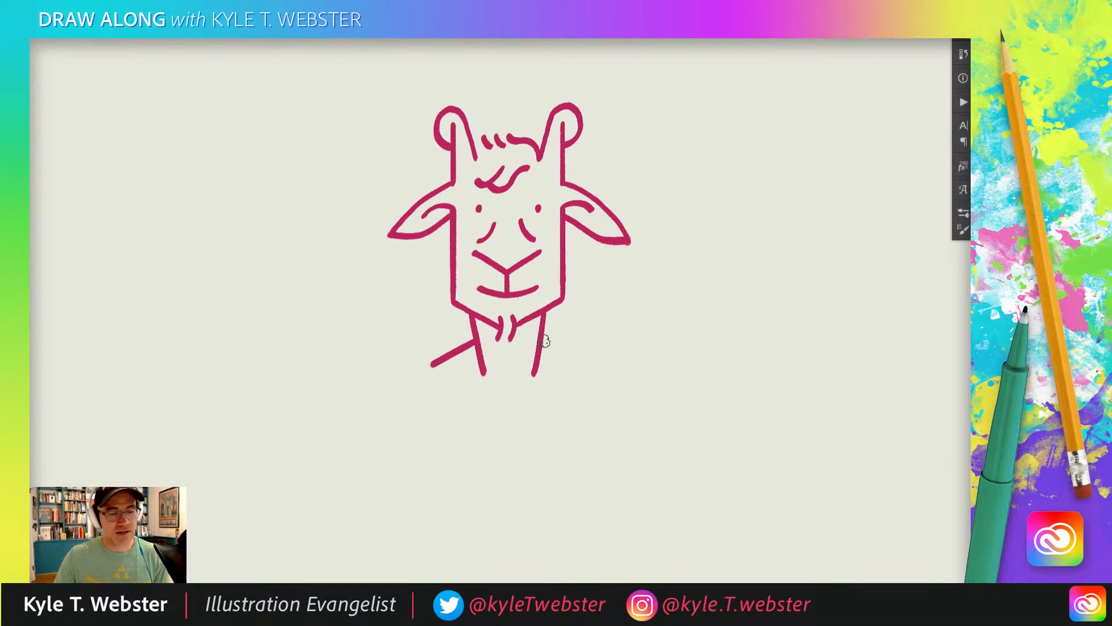
{"action": "left_click_drag", "start_coordinate": [540, 342], "coordinate": [583, 368]}
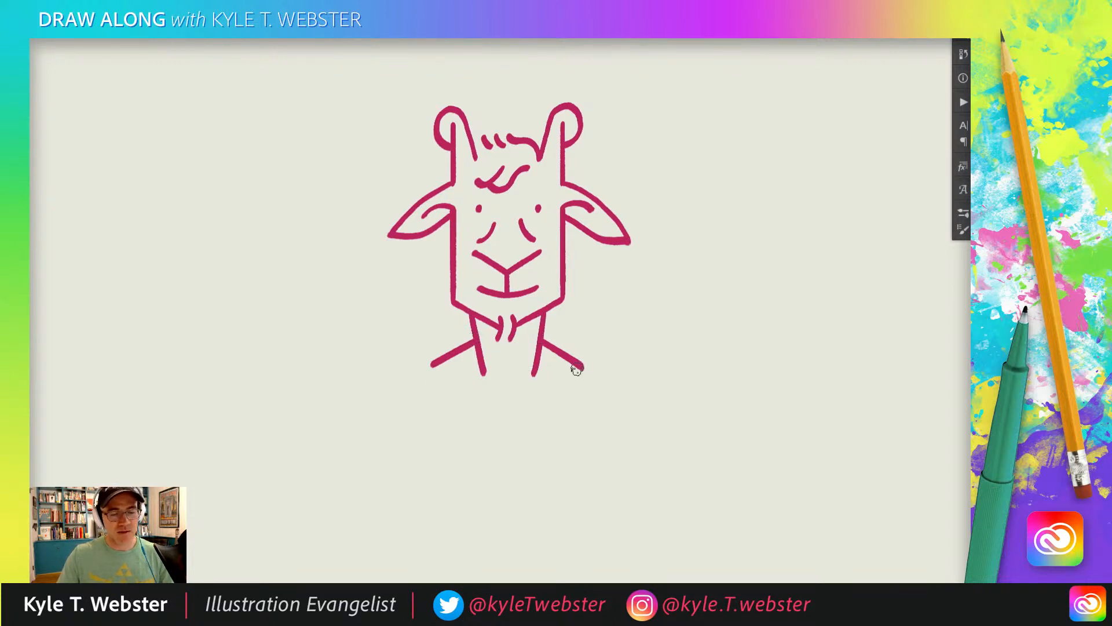
- Draw the jacket lapels meeting in a notched V below the neck and add a dot button beneath them
{"action": "mouse_move", "coordinate": [582, 365]}
{"action": "left_mouse_down"}
{"action": "mouse_move", "coordinate": [536, 411]}
{"action": "mouse_move", "coordinate": [519, 407]}
{"action": "mouse_move", "coordinate": [485, 446]}
{"action": "left_mouse_up"}
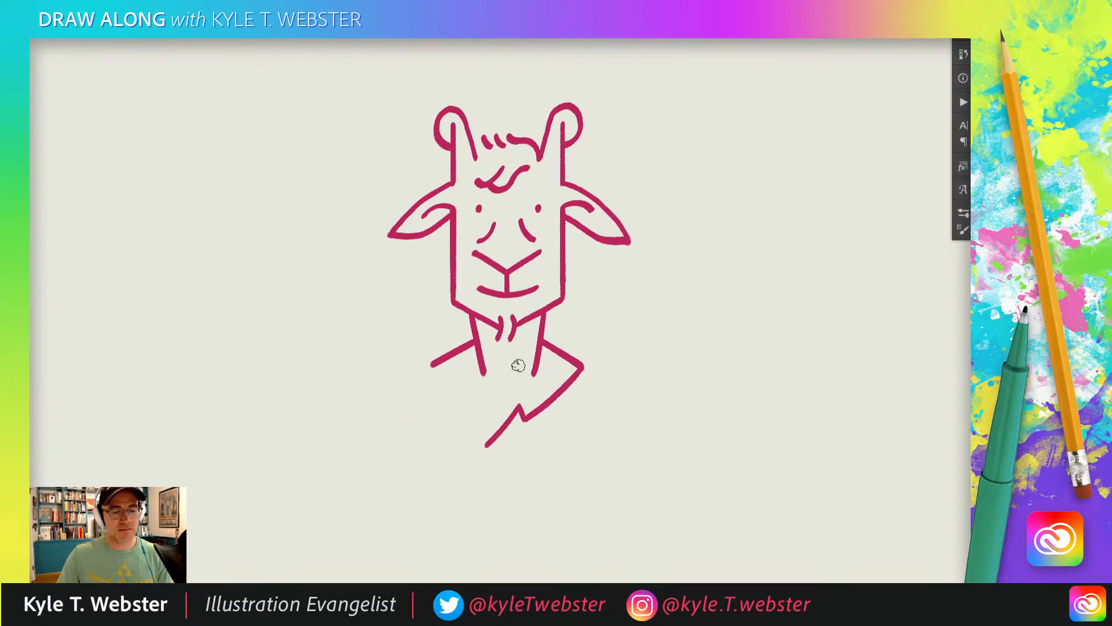
{"action": "left_click_drag", "start_coordinate": [454, 361], "coordinate": [507, 426]}
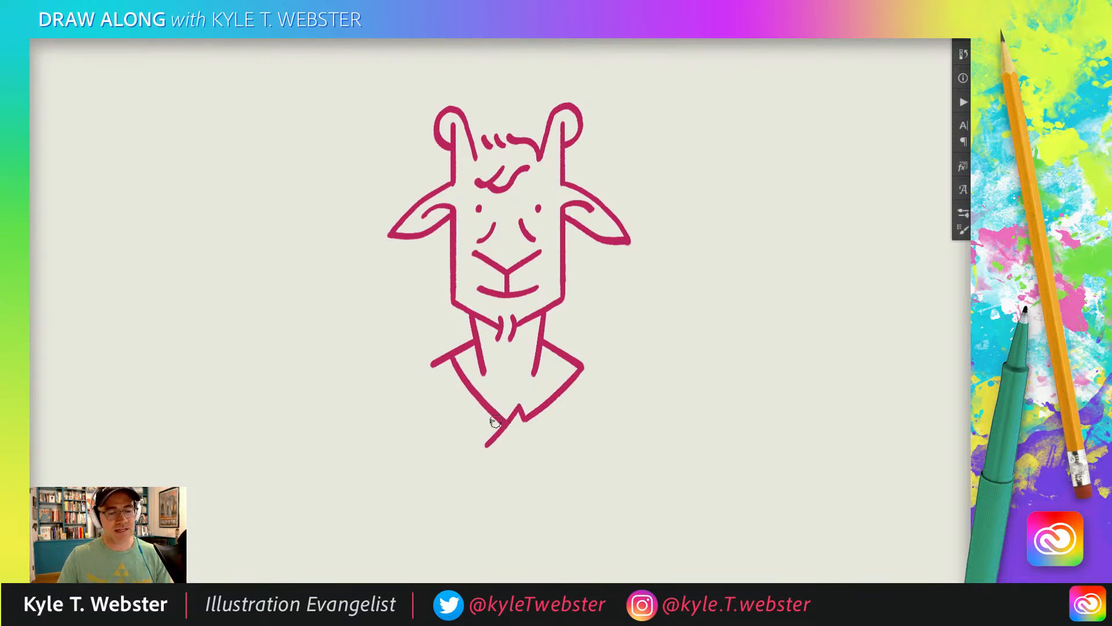
{"action": "left_click", "coordinate": [510, 447]}
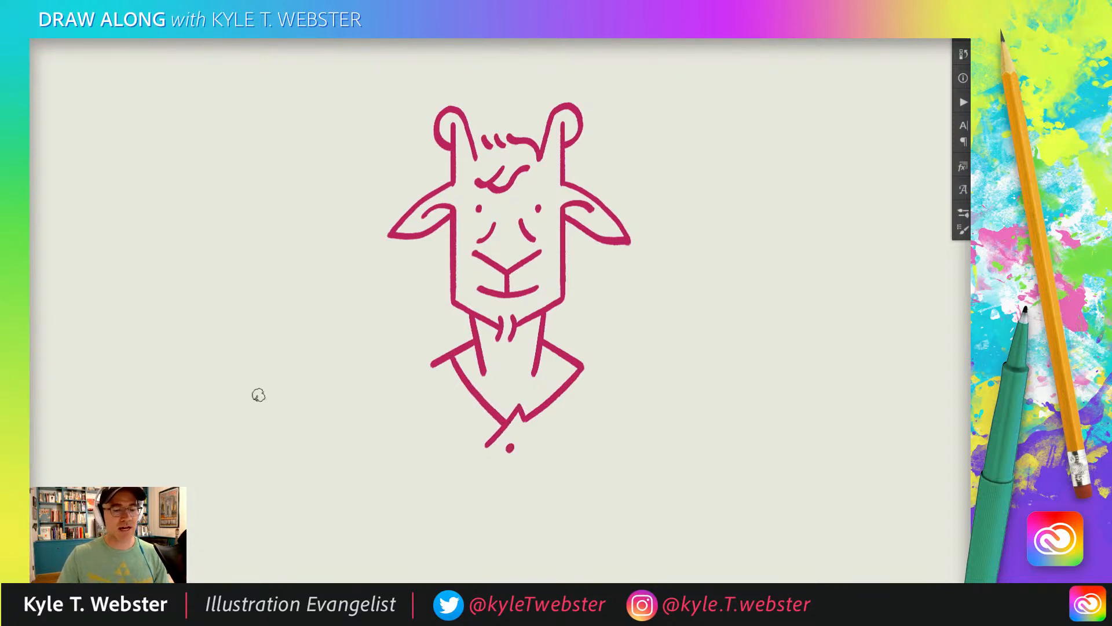
- Move the finished goat drawing to the canvas's right side, leaving the middle of the canvas free
{"action": "left_click_drag", "start_coordinate": [394, 318], "coordinate": [402, 370]}
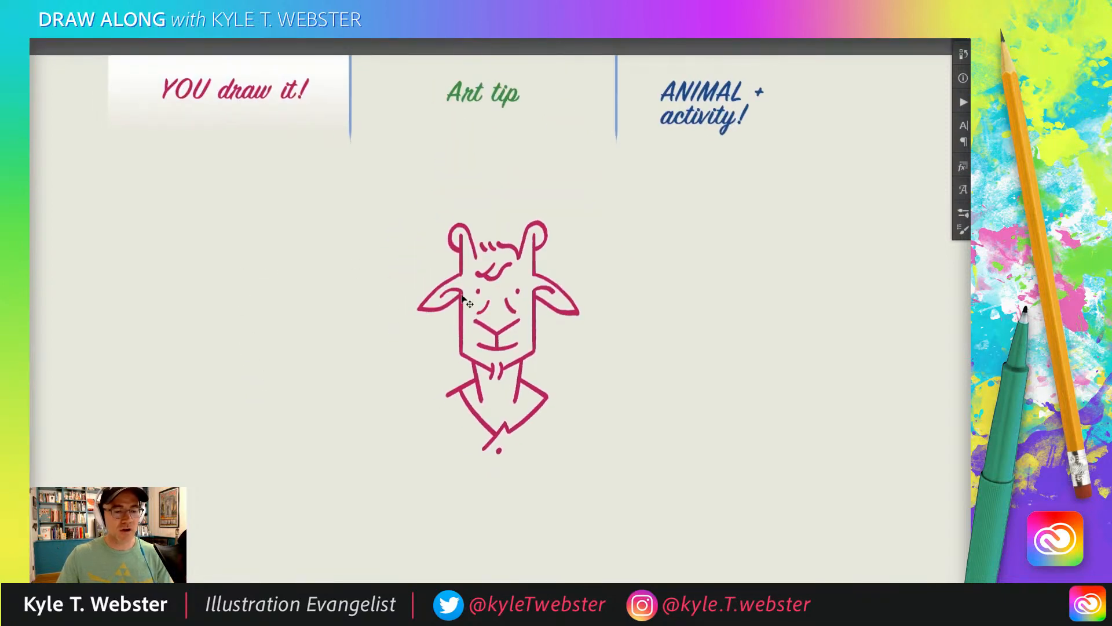
{"action": "left_click_drag", "start_coordinate": [464, 306], "coordinate": [533, 326]}
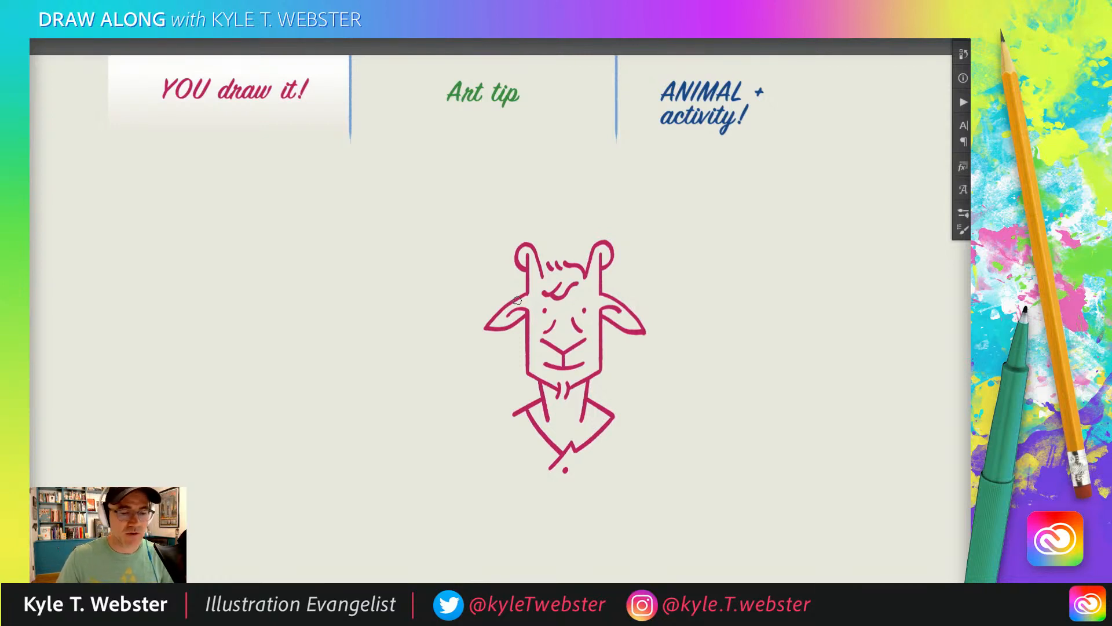
{"action": "mouse_move", "coordinate": [484, 306]}
{"action": "left_mouse_down"}
{"action": "mouse_move", "coordinate": [480, 291]}
{"action": "mouse_move", "coordinate": [455, 304]}
{"action": "mouse_move", "coordinate": [464, 300]}
{"action": "left_mouse_up"}
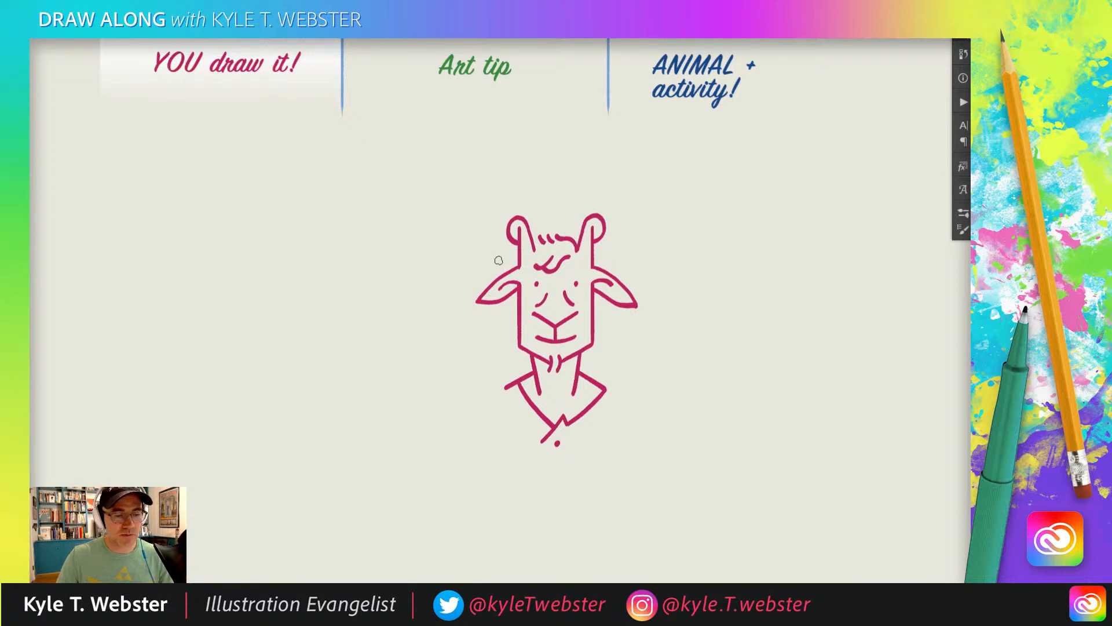
{"action": "left_click_drag", "start_coordinate": [467, 309], "coordinate": [459, 307]}
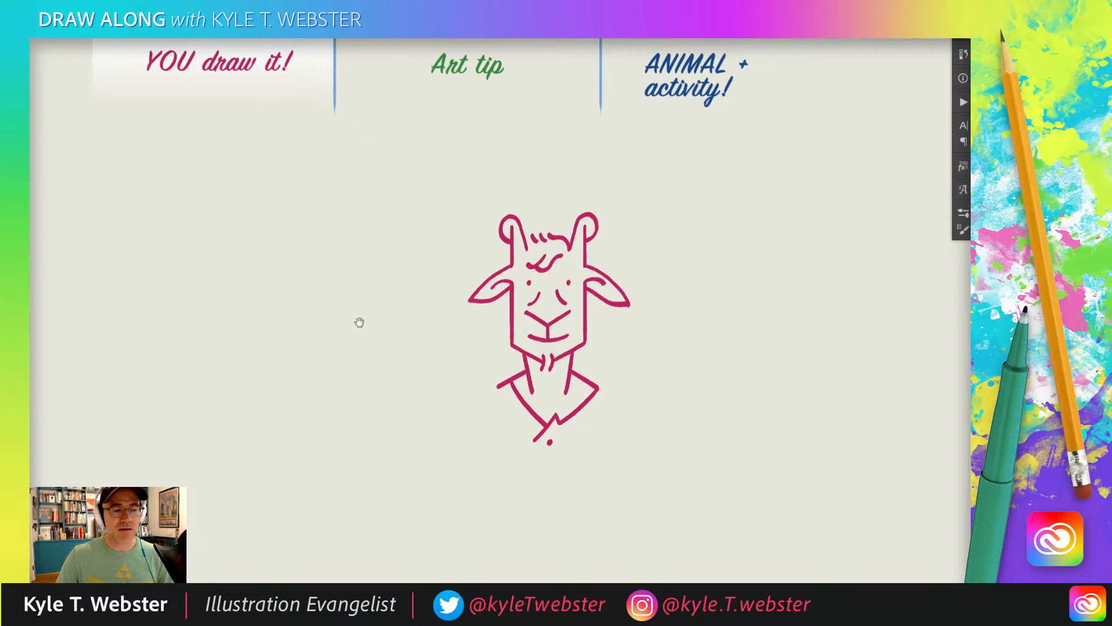
{"action": "left_click_drag", "start_coordinate": [360, 320], "coordinate": [234, 325]}
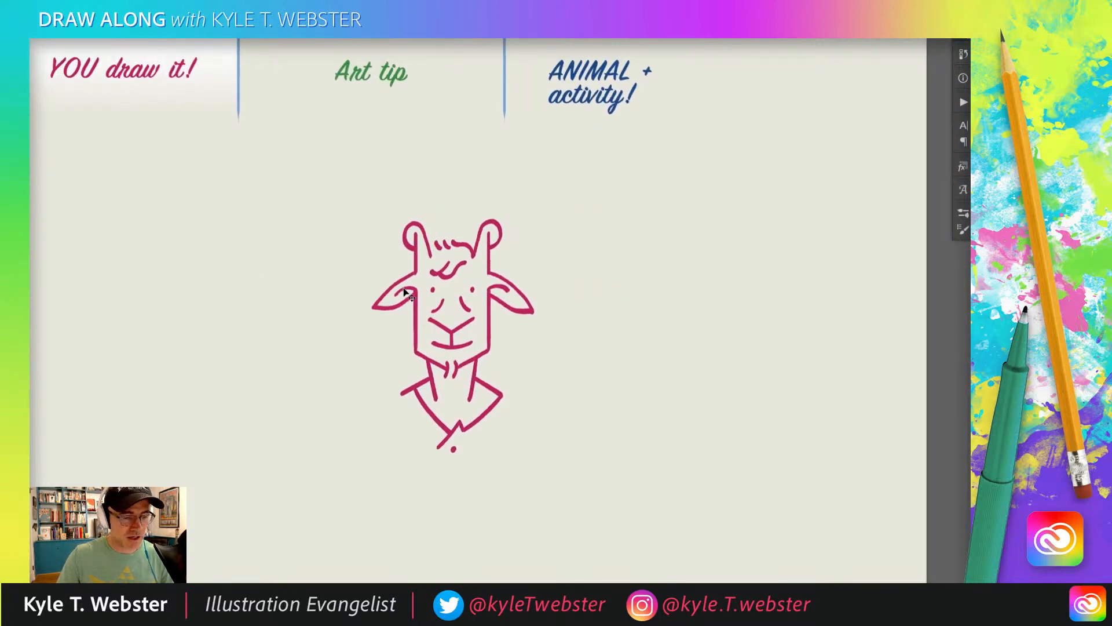
{"action": "mouse_move", "coordinate": [407, 291]}
{"action": "left_mouse_down"}
{"action": "mouse_move", "coordinate": [635, 271]}
{"action": "mouse_move", "coordinate": [739, 298]}
{"action": "left_mouse_up"}
{"action": "mouse_move", "coordinate": [298, 350]}
{"action": "left_mouse_down"}
{"action": "mouse_move", "coordinate": [332, 365]}
{"action": "mouse_move", "coordinate": [424, 359]}
{"action": "mouse_move", "coordinate": [355, 358]}
{"action": "left_mouse_up"}
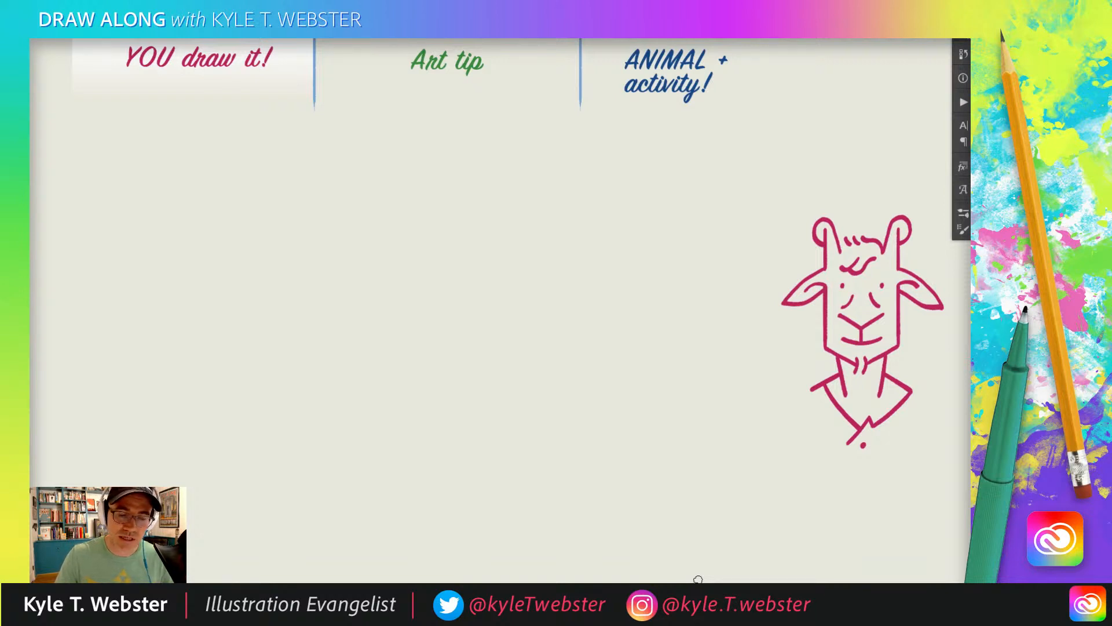
- Handwrite the artist's social media handle, starting with @, across the middle of the canvas beside the goat
{"action": "mouse_move", "coordinate": [359, 299]}
{"action": "left_mouse_down"}
{"action": "mouse_move", "coordinate": [332, 317]}
{"action": "mouse_move", "coordinate": [366, 325]}
{"action": "left_mouse_up"}
{"action": "mouse_move", "coordinate": [395, 277]}
{"action": "left_mouse_down"}
{"action": "mouse_move", "coordinate": [394, 266]}
{"action": "mouse_move", "coordinate": [394, 318]}
{"action": "left_mouse_up"}
{"action": "mouse_move", "coordinate": [410, 285]}
{"action": "left_mouse_down"}
{"action": "mouse_move", "coordinate": [400, 302]}
{"action": "mouse_move", "coordinate": [417, 312]}
{"action": "left_mouse_up"}
{"action": "mouse_move", "coordinate": [418, 293]}
{"action": "left_mouse_down"}
{"action": "mouse_move", "coordinate": [439, 285]}
{"action": "mouse_move", "coordinate": [430, 321]}
{"action": "left_mouse_up"}
{"action": "mouse_move", "coordinate": [447, 270]}
{"action": "left_mouse_down"}
{"action": "mouse_move", "coordinate": [449, 306]}
{"action": "mouse_move", "coordinate": [470, 305]}
{"action": "left_mouse_up"}
{"action": "mouse_move", "coordinate": [486, 265]}
{"action": "left_mouse_down"}
{"action": "mouse_move", "coordinate": [486, 303]}
{"action": "mouse_move", "coordinate": [510, 278]}
{"action": "mouse_move", "coordinate": [523, 302]}
{"action": "mouse_move", "coordinate": [541, 280]}
{"action": "mouse_move", "coordinate": [545, 302]}
{"action": "left_mouse_up"}
{"action": "mouse_move", "coordinate": [566, 256]}
{"action": "left_mouse_down"}
{"action": "mouse_move", "coordinate": [557, 300]}
{"action": "mouse_move", "coordinate": [571, 292]}
{"action": "left_mouse_up"}
{"action": "mouse_move", "coordinate": [592, 272]}
{"action": "left_mouse_down"}
{"action": "mouse_move", "coordinate": [579, 298]}
{"action": "mouse_move", "coordinate": [602, 300]}
{"action": "left_mouse_up"}
{"action": "mouse_move", "coordinate": [592, 278]}
{"action": "left_mouse_down"}
{"action": "mouse_move", "coordinate": [628, 274]}
{"action": "mouse_move", "coordinate": [634, 299]}
{"action": "left_mouse_up"}
{"action": "mouse_move", "coordinate": [641, 275]}
{"action": "left_mouse_down"}
{"action": "mouse_move", "coordinate": [642, 298]}
{"action": "mouse_move", "coordinate": [662, 268]}
{"action": "left_mouse_up"}
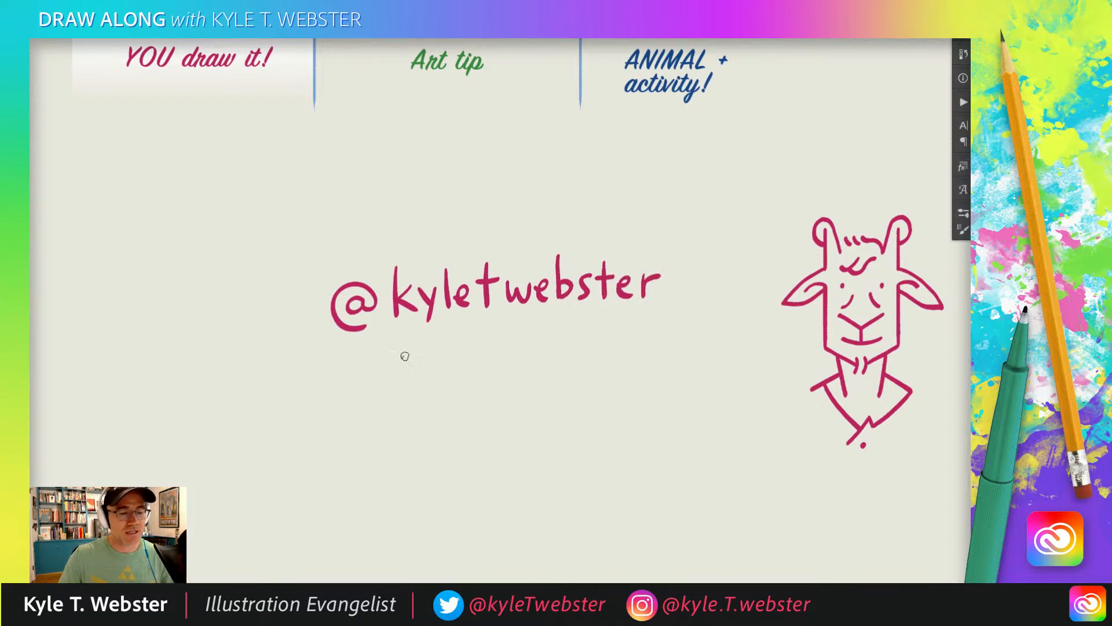
- Handwrite the second version of the artist's handle, separated by dots, beneath the first one
{"action": "mouse_move", "coordinate": [407, 356]}
{"action": "left_mouse_down"}
{"action": "mouse_move", "coordinate": [411, 397]}
{"action": "mouse_move", "coordinate": [419, 371]}
{"action": "mouse_move", "coordinate": [445, 372]}
{"action": "left_mouse_up"}
{"action": "mouse_move", "coordinate": [446, 372]}
{"action": "left_mouse_down"}
{"action": "mouse_move", "coordinate": [439, 409]}
{"action": "mouse_move", "coordinate": [453, 391]}
{"action": "left_mouse_up"}
{"action": "left_click_drag", "start_coordinate": [457, 384], "coordinate": [467, 387]}
{"action": "left_click", "coordinate": [482, 379]}
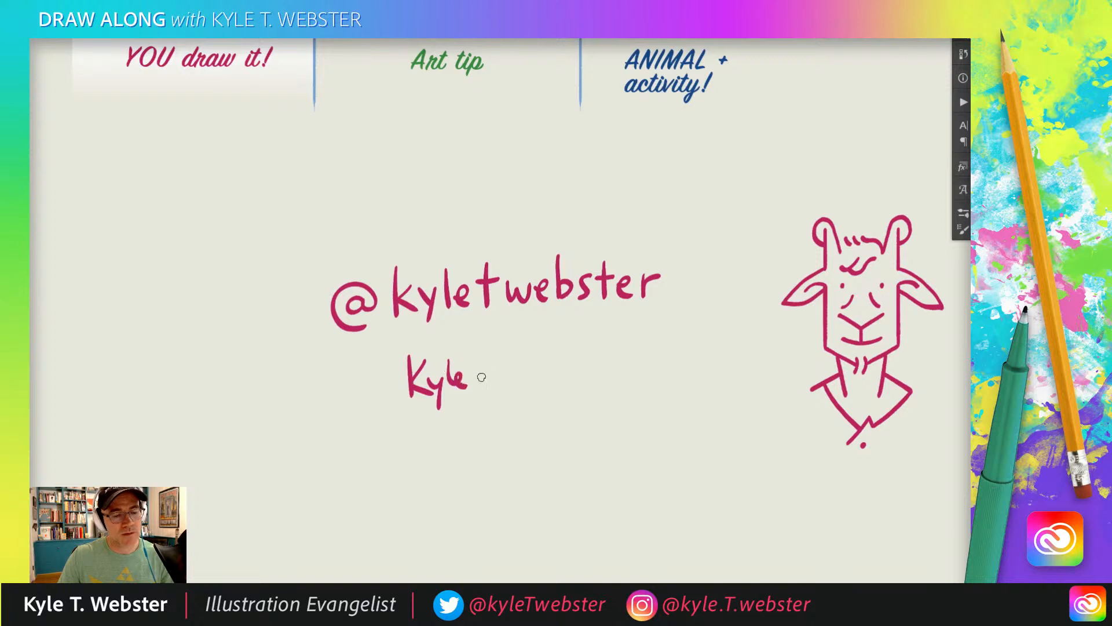
{"action": "mouse_move", "coordinate": [505, 350]}
{"action": "left_mouse_down"}
{"action": "mouse_move", "coordinate": [507, 385]}
{"action": "mouse_move", "coordinate": [515, 362]}
{"action": "mouse_move", "coordinate": [550, 379]}
{"action": "mouse_move", "coordinate": [571, 355]}
{"action": "mouse_move", "coordinate": [580, 377]}
{"action": "left_mouse_up"}
{"action": "left_click", "coordinate": [518, 380]}
{"action": "mouse_move", "coordinate": [585, 347]}
{"action": "left_mouse_down"}
{"action": "mouse_move", "coordinate": [602, 377]}
{"action": "mouse_move", "coordinate": [627, 376]}
{"action": "mouse_move", "coordinate": [636, 358]}
{"action": "left_mouse_up"}
{"action": "mouse_move", "coordinate": [637, 365]}
{"action": "left_mouse_down"}
{"action": "mouse_move", "coordinate": [653, 371]}
{"action": "mouse_move", "coordinate": [668, 350]}
{"action": "left_mouse_up"}
- Lasso both handwritten handles, delete them and clear the selection
{"action": "key", "text": "l"}
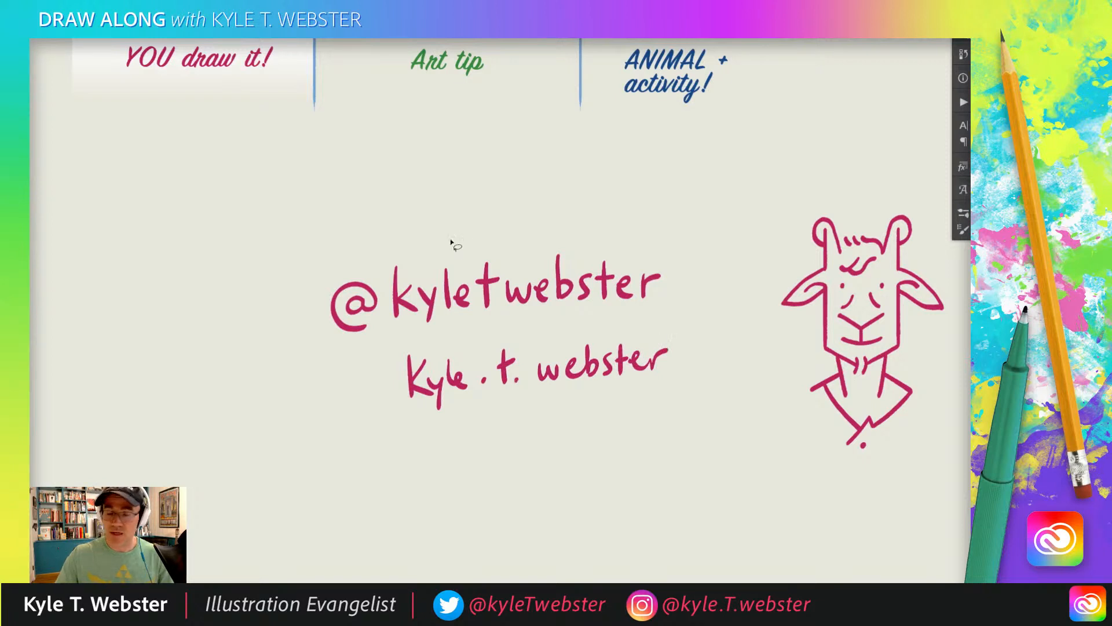
{"action": "mouse_move", "coordinate": [625, 207]}
{"action": "left_mouse_down"}
{"action": "mouse_move", "coordinate": [283, 271]}
{"action": "mouse_move", "coordinate": [663, 244]}
{"action": "mouse_move", "coordinate": [614, 222]}
{"action": "left_mouse_up"}
{"action": "key", "text": "Delete"}
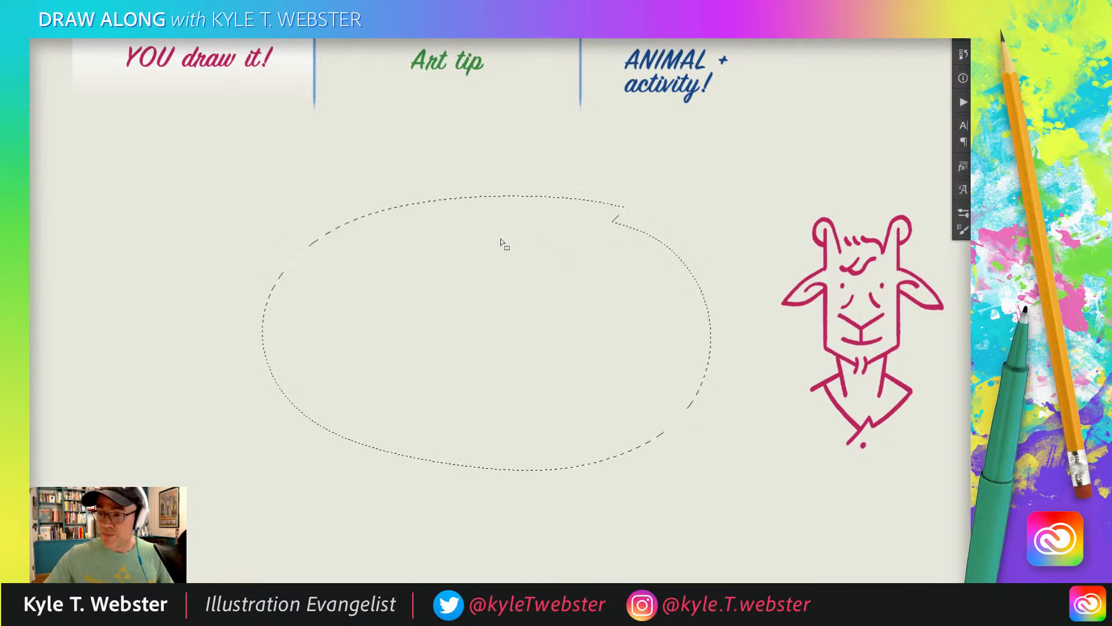
{"action": "key", "text": "ctrl+d"}
- Sketch a small green face with an open smile, nose and eyes below the Art tip heading
{"action": "key", "text": "b"}
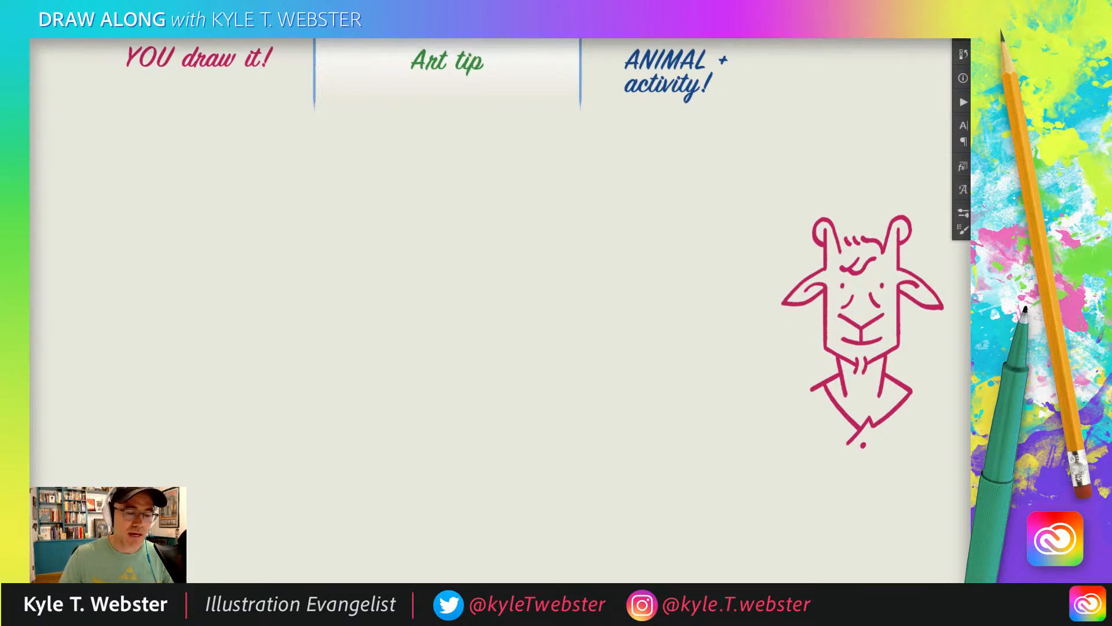
{"action": "left_click_drag", "start_coordinate": [305, 320], "coordinate": [358, 317]}
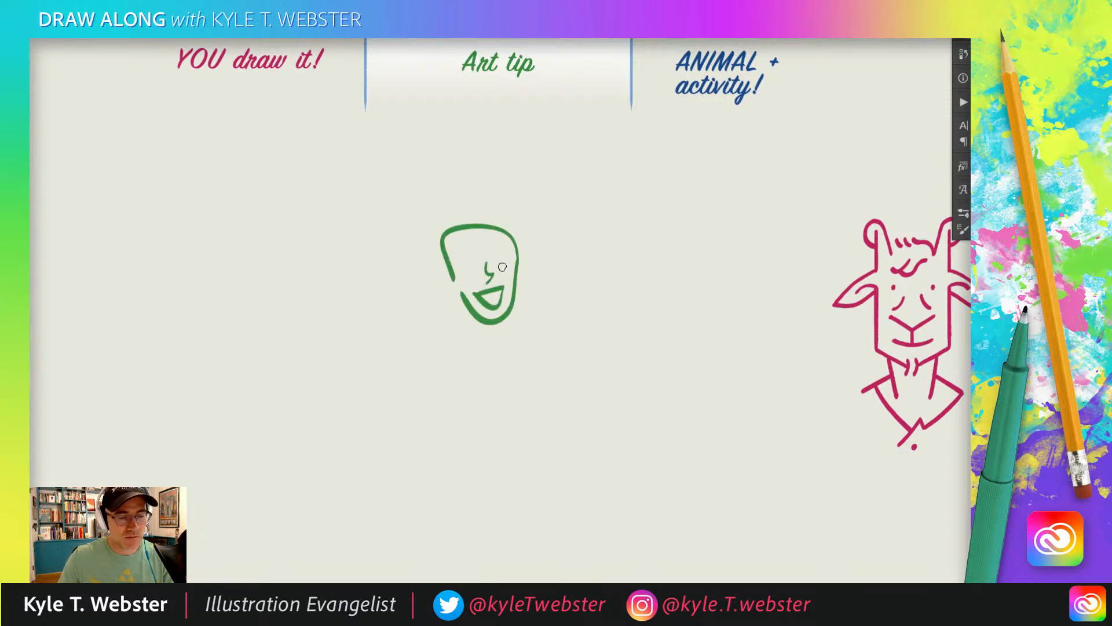
{"action": "left_click", "coordinate": [472, 272]}
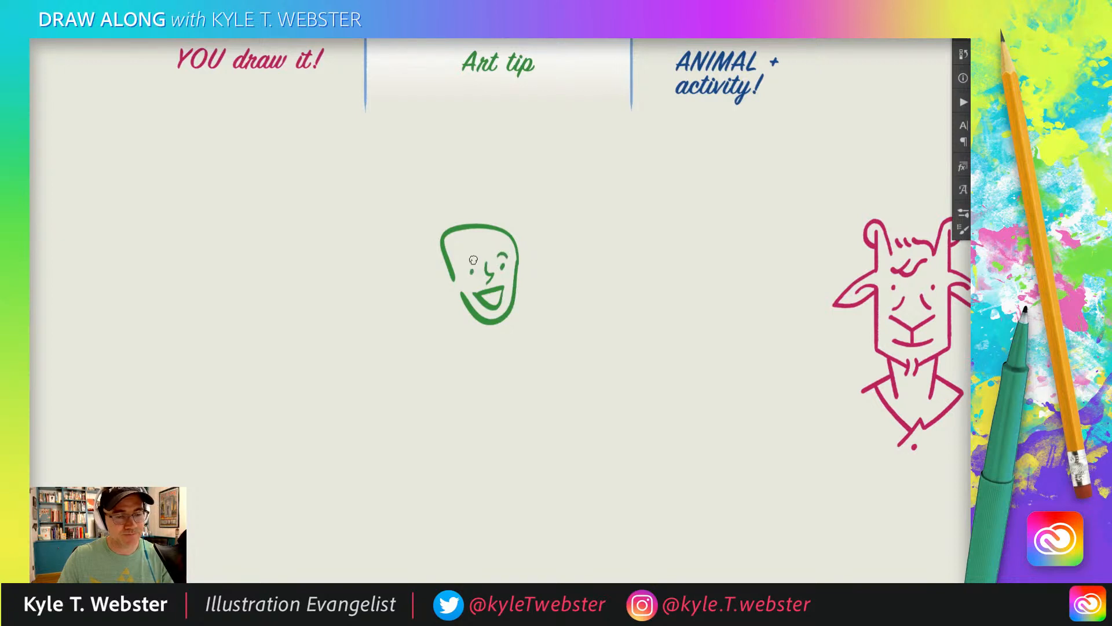
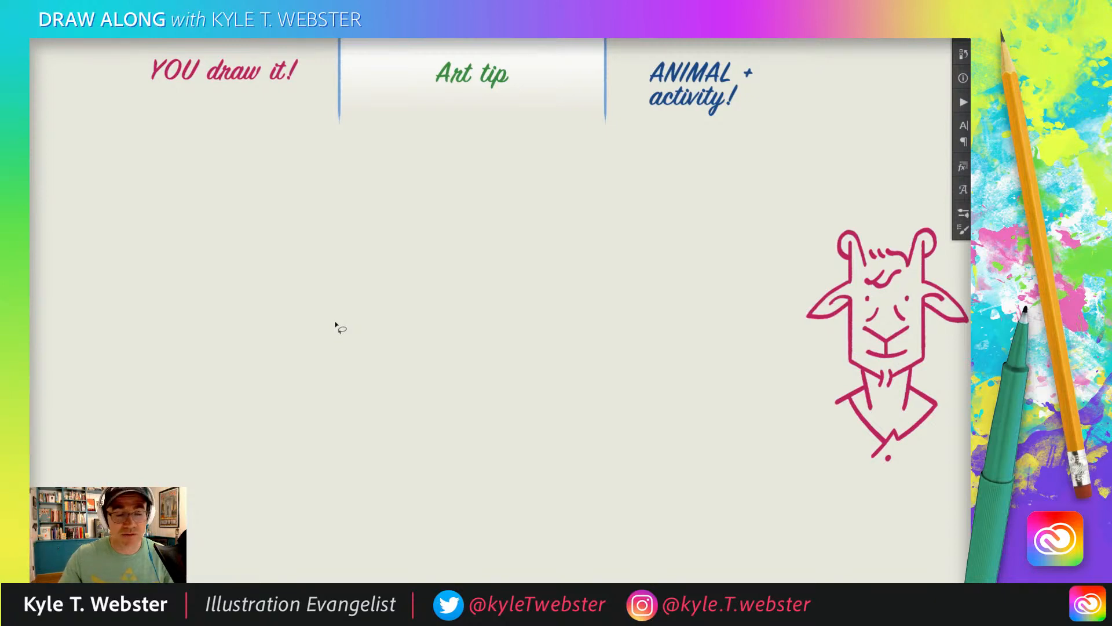
{"action": "key", "text": "ctrl+0"}
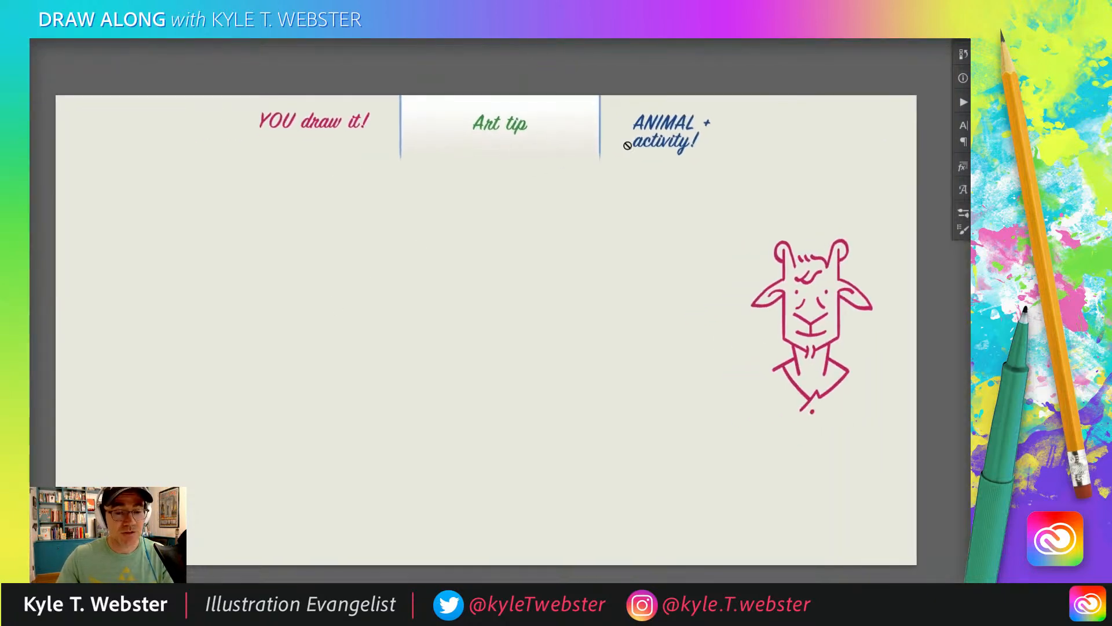
{"action": "scroll", "coordinate": [627, 145], "scroll_direction": "up", "scroll_amount": 2}
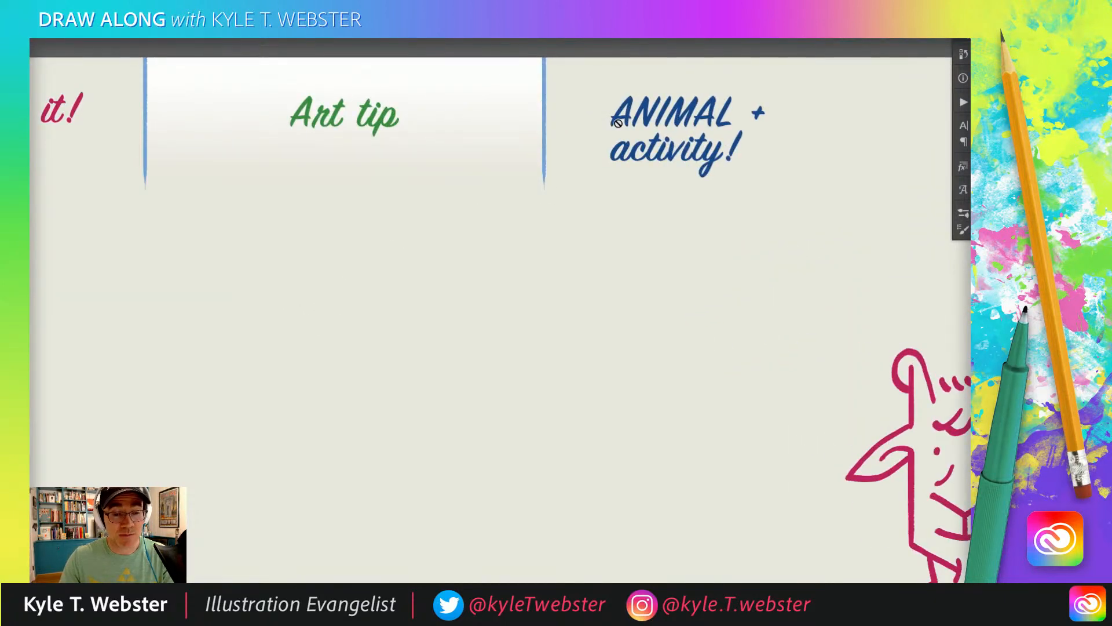
{"action": "left_click", "coordinate": [632, 94]}
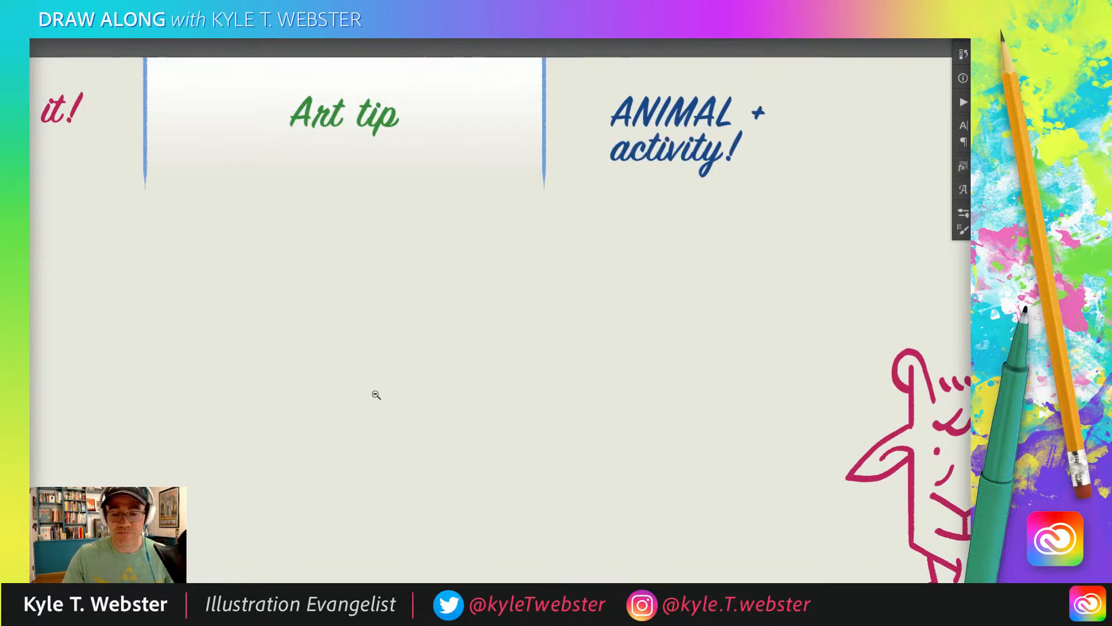
{"action": "left_click_drag", "start_coordinate": [376, 394], "coordinate": [429, 320]}
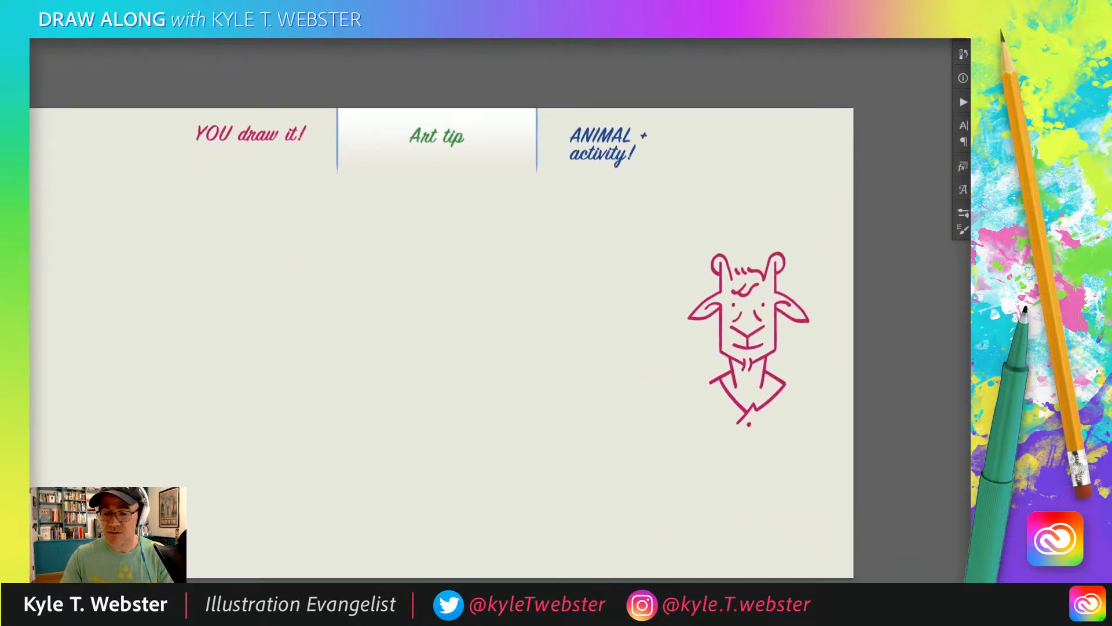
- Test the light blue sketching brush with loose scribbles on the empty canvas and remove them
{"action": "mouse_move", "coordinate": [311, 250]}
{"action": "left_mouse_down"}
{"action": "mouse_move", "coordinate": [340, 344]}
{"action": "mouse_move", "coordinate": [315, 359]}
{"action": "mouse_move", "coordinate": [248, 341]}
{"action": "left_mouse_up"}
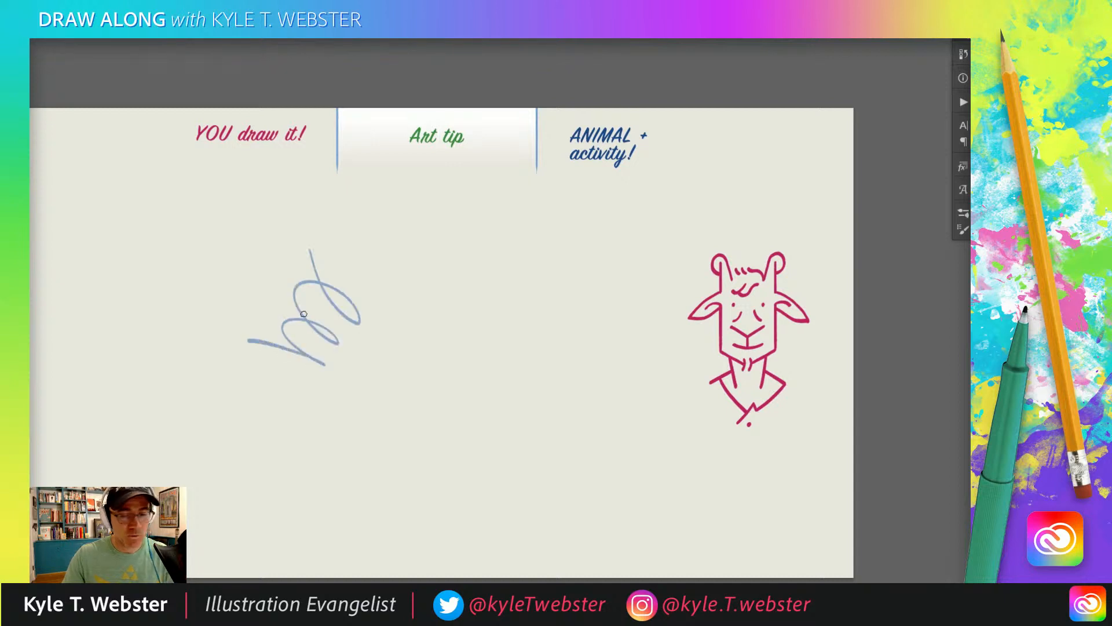
{"action": "mouse_move", "coordinate": [424, 291]}
{"action": "left_mouse_down"}
{"action": "mouse_move", "coordinate": [455, 327]}
{"action": "mouse_move", "coordinate": [375, 324]}
{"action": "left_mouse_up"}
{"action": "key", "text": "ctrl+z"}
{"action": "key", "text": "ctrl+z"}
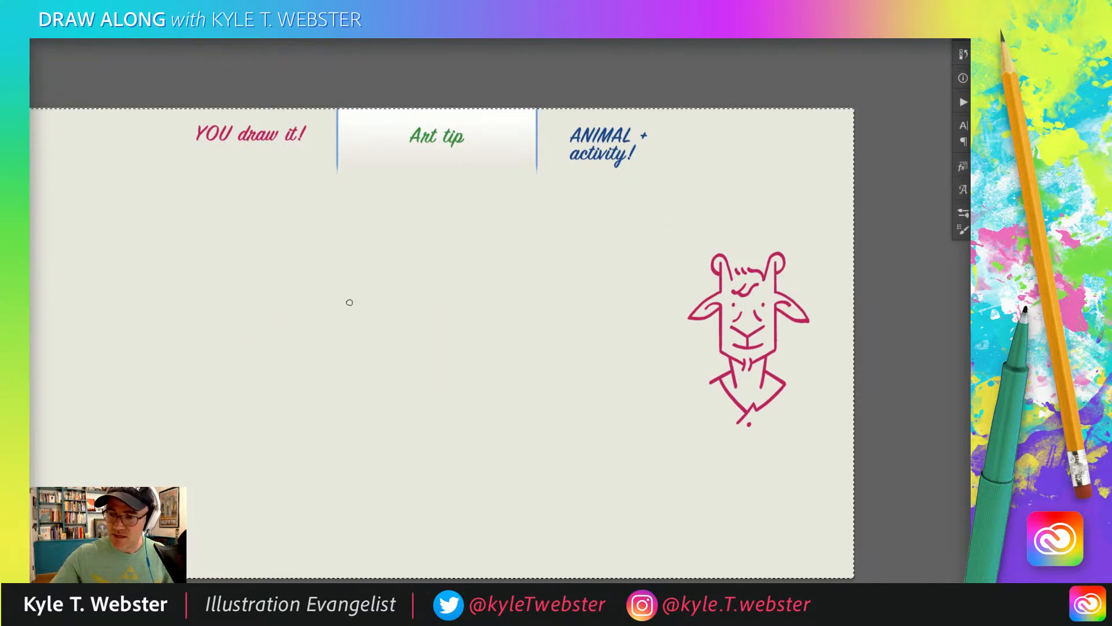
- Sketch a wide, low cylinder in light blue with an elliptical top and curved base, and add a small square panel on its front
{"action": "scroll", "coordinate": [343, 358], "scroll_direction": "up", "scroll_amount": 3}
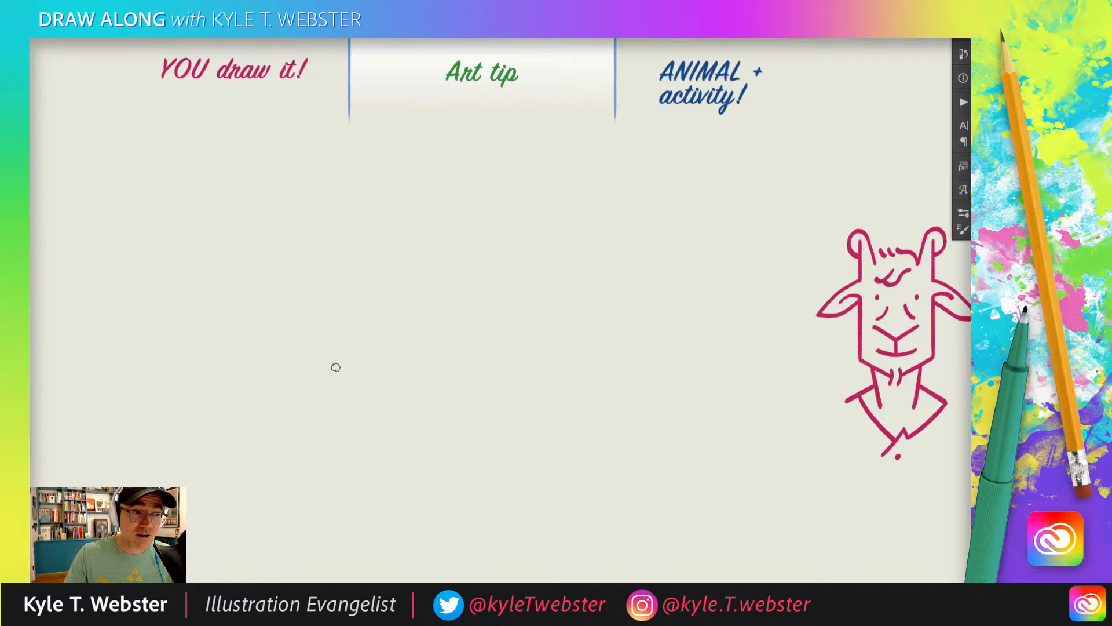
{"action": "mouse_move", "coordinate": [328, 308]}
{"action": "left_mouse_down"}
{"action": "mouse_move", "coordinate": [368, 303]}
{"action": "mouse_move", "coordinate": [346, 307]}
{"action": "left_mouse_up"}
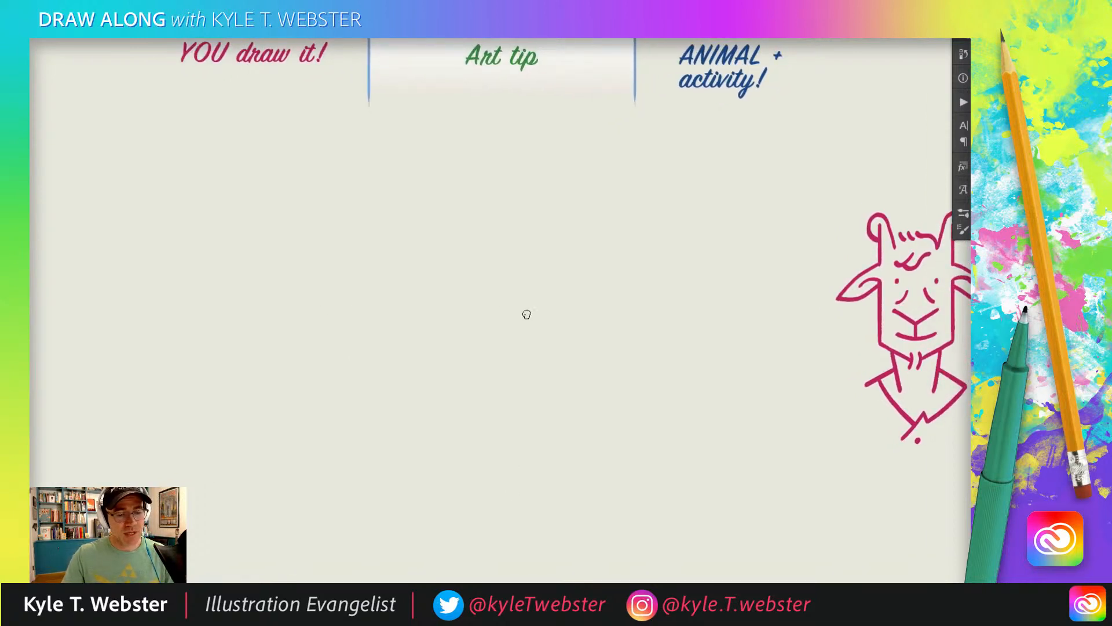
{"action": "mouse_move", "coordinate": [514, 331]}
{"action": "left_mouse_down"}
{"action": "mouse_move", "coordinate": [412, 337]}
{"action": "mouse_move", "coordinate": [350, 392]}
{"action": "mouse_move", "coordinate": [544, 373]}
{"action": "mouse_move", "coordinate": [476, 341]}
{"action": "mouse_move", "coordinate": [337, 396]}
{"action": "mouse_move", "coordinate": [551, 380]}
{"action": "mouse_move", "coordinate": [480, 338]}
{"action": "mouse_move", "coordinate": [322, 388]}
{"action": "mouse_move", "coordinate": [328, 370]}
{"action": "mouse_move", "coordinate": [338, 463]}
{"action": "left_mouse_up"}
{"action": "mouse_move", "coordinate": [553, 338]}
{"action": "left_mouse_down"}
{"action": "mouse_move", "coordinate": [574, 428]}
{"action": "mouse_move", "coordinate": [450, 481]}
{"action": "mouse_move", "coordinate": [337, 467]}
{"action": "left_mouse_up"}
{"action": "mouse_move", "coordinate": [576, 430]}
{"action": "left_mouse_down"}
{"action": "mouse_move", "coordinate": [532, 460]}
{"action": "mouse_move", "coordinate": [568, 434]}
{"action": "left_mouse_up"}
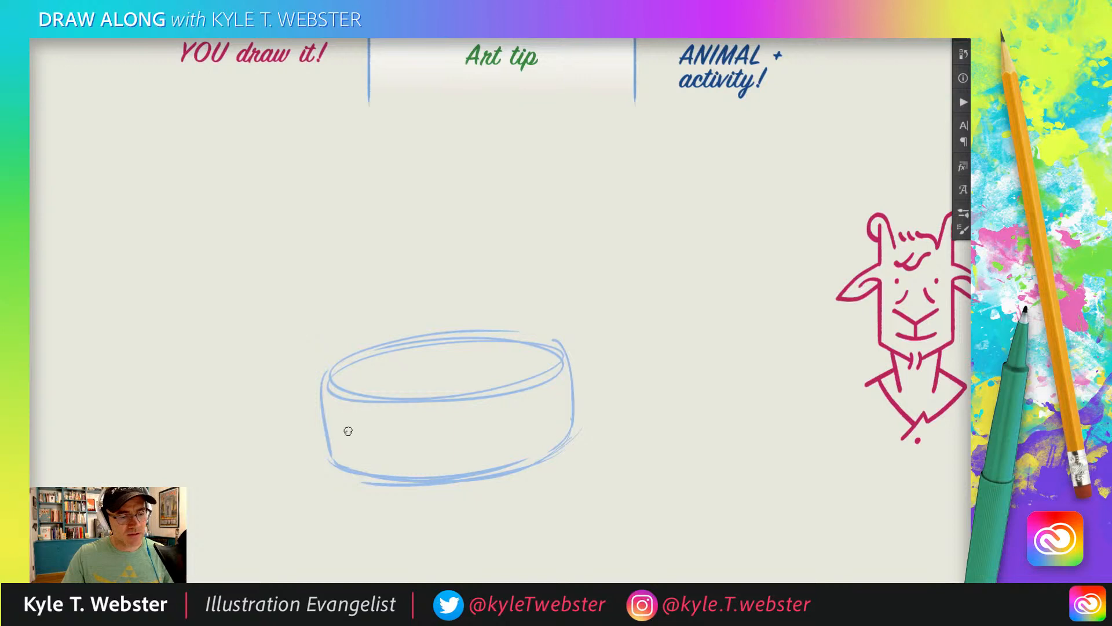
{"action": "mouse_move", "coordinate": [325, 404]}
{"action": "left_mouse_down"}
{"action": "mouse_move", "coordinate": [370, 412]}
{"action": "mouse_move", "coordinate": [365, 458]}
{"action": "mouse_move", "coordinate": [333, 455]}
{"action": "mouse_move", "coordinate": [341, 428]}
{"action": "mouse_move", "coordinate": [361, 442]}
{"action": "left_mouse_up"}
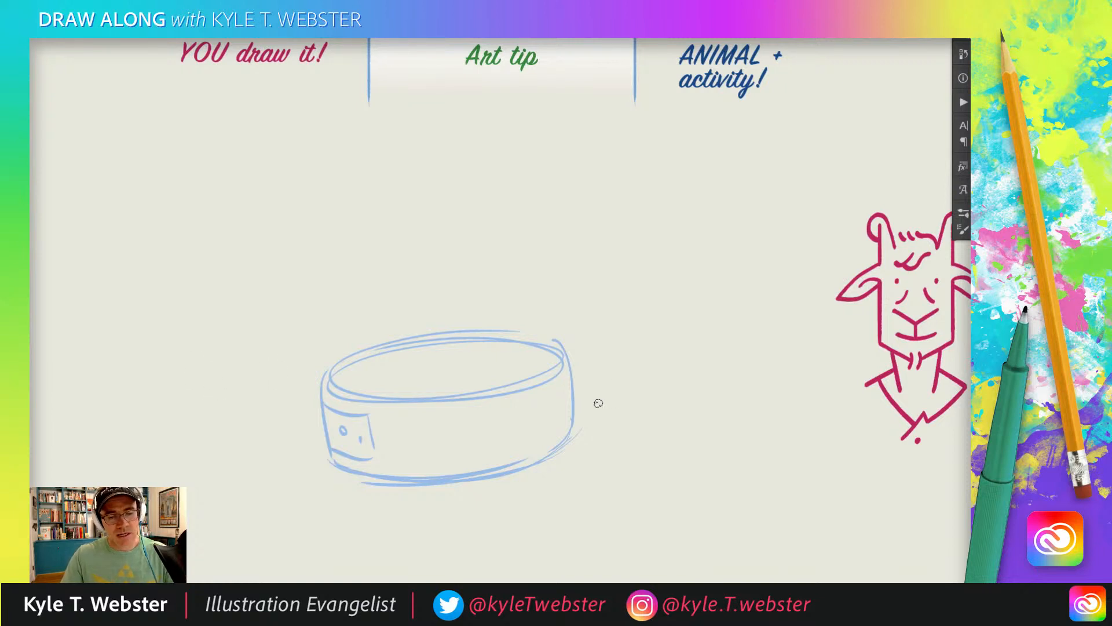
- Sketch two jagged trailing lines behind the cylinder and start scattering small debris marks on the ground at both sides
{"action": "left_click_drag", "start_coordinate": [590, 404], "coordinate": [747, 392]}
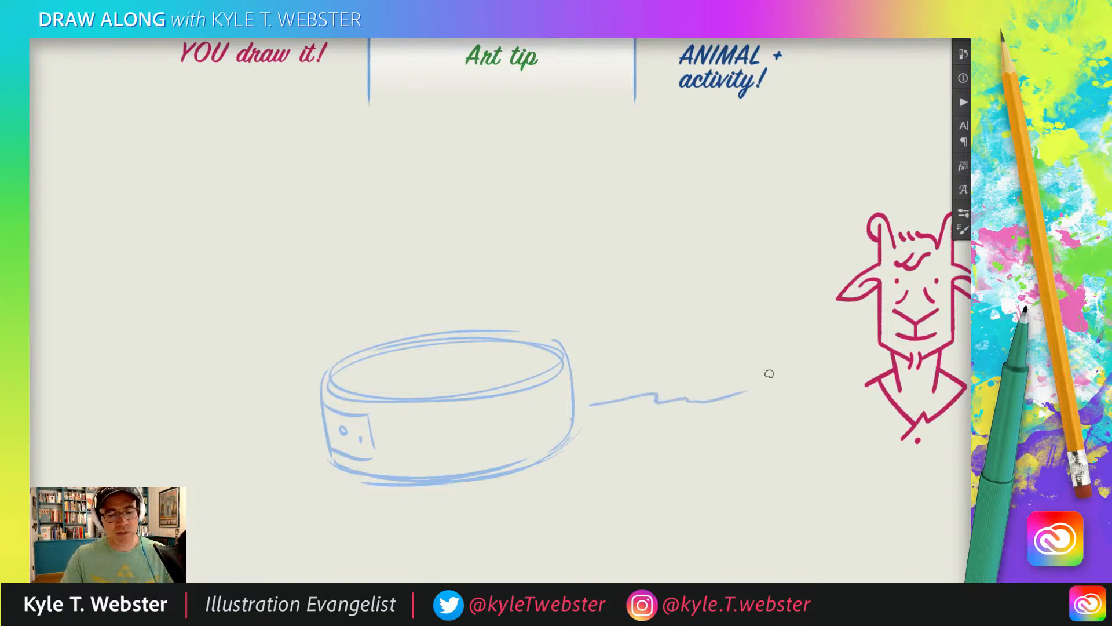
{"action": "mouse_move", "coordinate": [593, 394]}
{"action": "left_mouse_down"}
{"action": "mouse_move", "coordinate": [673, 378]}
{"action": "mouse_move", "coordinate": [722, 387]}
{"action": "left_mouse_up"}
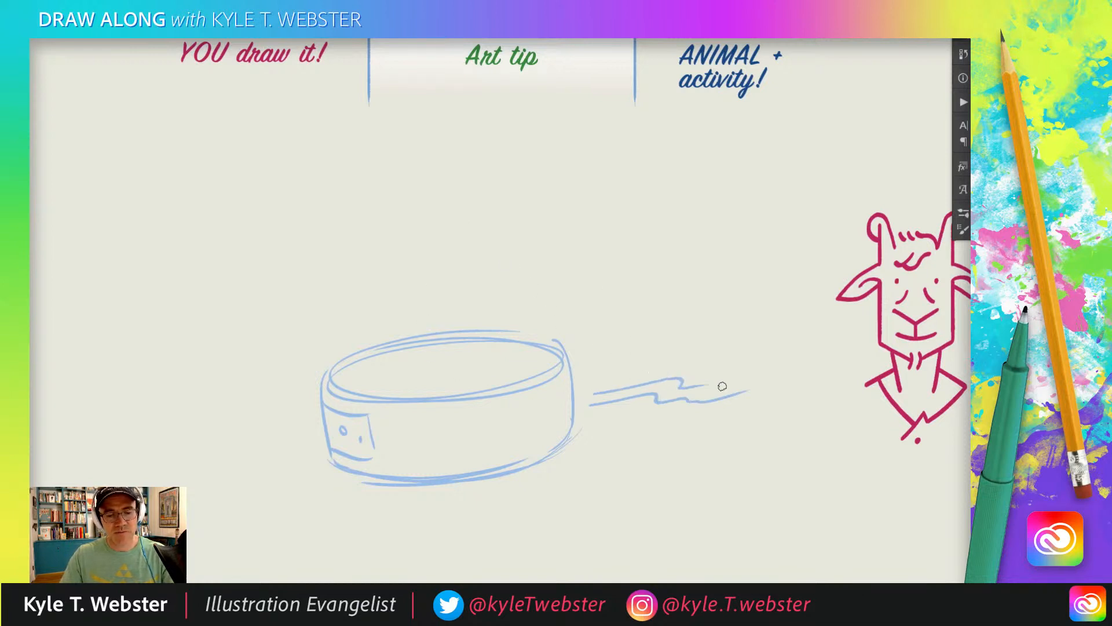
{"action": "mouse_move", "coordinate": [293, 465]}
{"action": "left_mouse_down"}
{"action": "mouse_move", "coordinate": [248, 468]}
{"action": "mouse_move", "coordinate": [299, 461]}
{"action": "left_mouse_up"}
{"action": "left_click", "coordinate": [310, 464]}
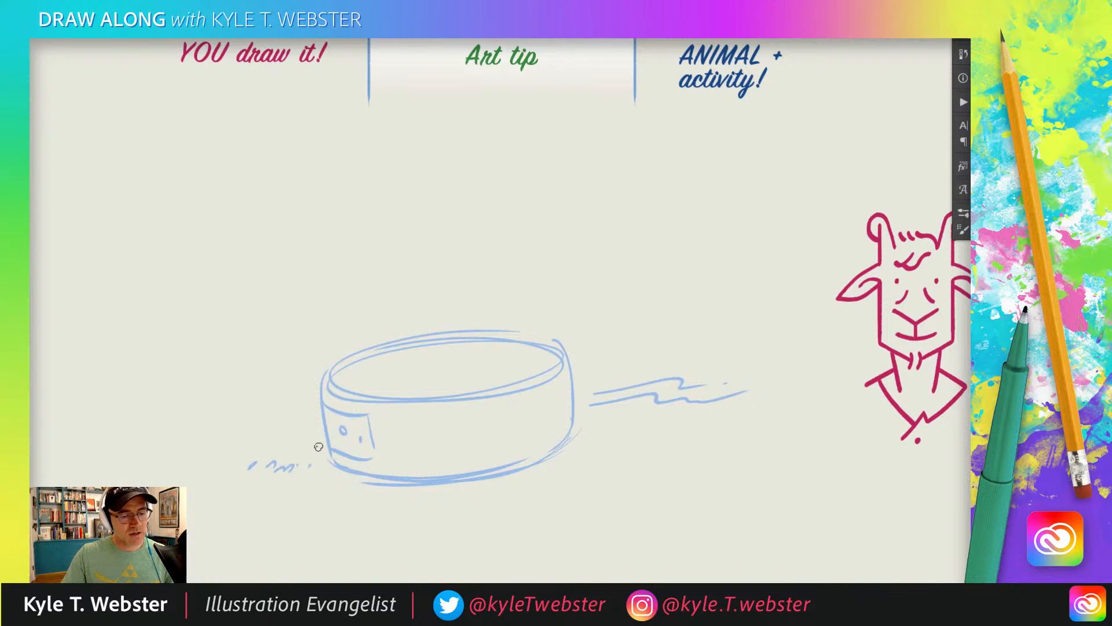
{"action": "left_click", "coordinate": [615, 447]}
{"action": "mouse_move", "coordinate": [582, 449]}
{"action": "left_mouse_down"}
{"action": "mouse_move", "coordinate": [635, 446]}
{"action": "mouse_move", "coordinate": [601, 440]}
{"action": "left_mouse_up"}
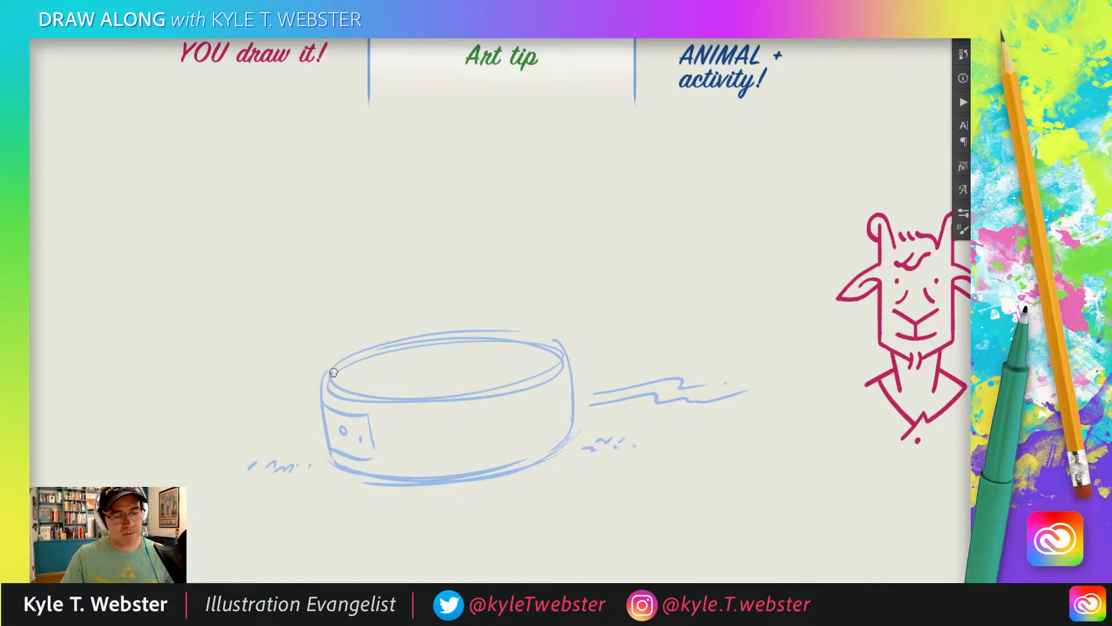
- Scatter more loose specks and dashes in front of and behind the cylinder to fill out the debris
{"action": "mouse_move", "coordinate": [273, 448]}
{"action": "left_mouse_down"}
{"action": "mouse_move", "coordinate": [282, 442]}
{"action": "mouse_move", "coordinate": [258, 443]}
{"action": "mouse_move", "coordinate": [289, 439]}
{"action": "mouse_move", "coordinate": [258, 437]}
{"action": "left_mouse_up"}
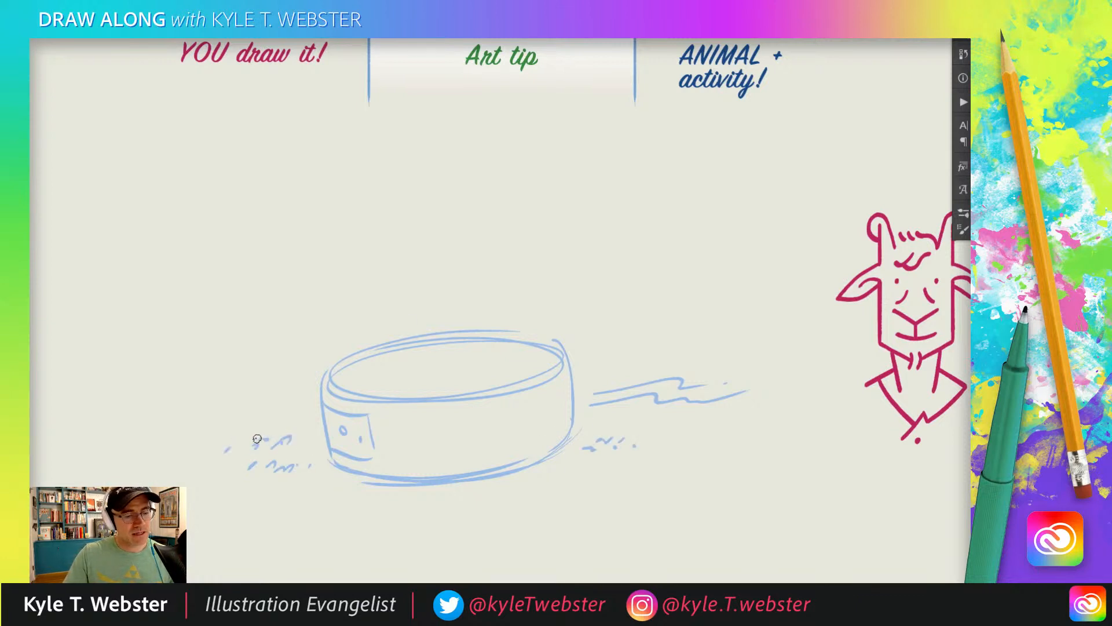
{"action": "left_click", "coordinate": [227, 449]}
{"action": "left_click_drag", "start_coordinate": [246, 484], "coordinate": [220, 481]}
{"action": "left_click", "coordinate": [270, 481]}
{"action": "left_click", "coordinate": [289, 480]}
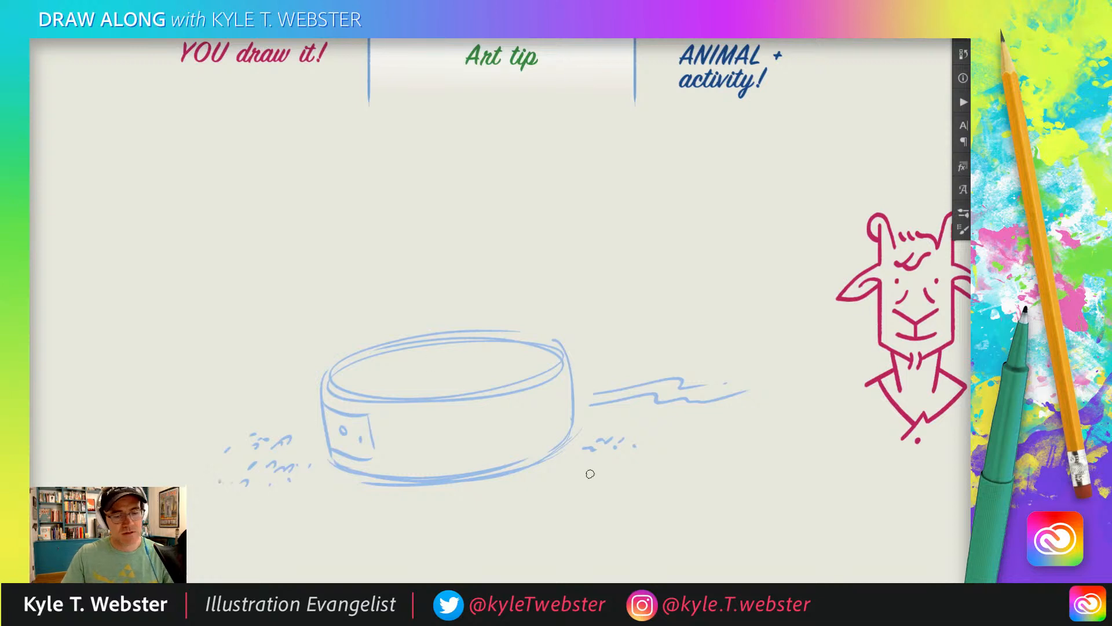
{"action": "mouse_move", "coordinate": [585, 474]}
{"action": "left_mouse_down"}
{"action": "mouse_move", "coordinate": [637, 438]}
{"action": "mouse_move", "coordinate": [656, 439]}
{"action": "mouse_move", "coordinate": [627, 427]}
{"action": "left_mouse_up"}
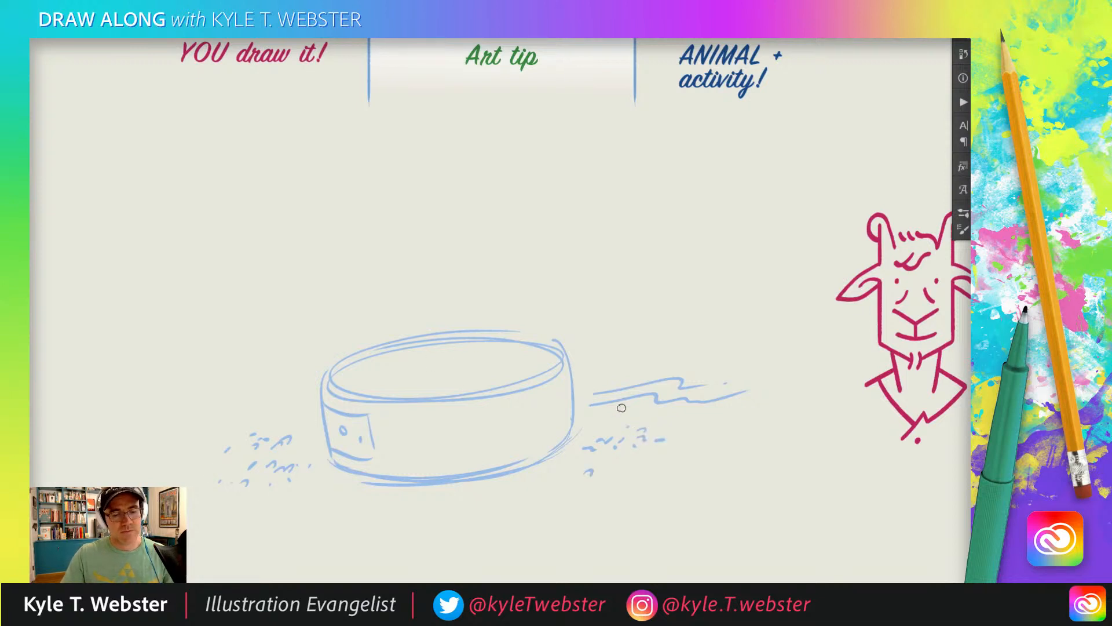
{"action": "left_click_drag", "start_coordinate": [238, 379], "coordinate": [225, 380]}
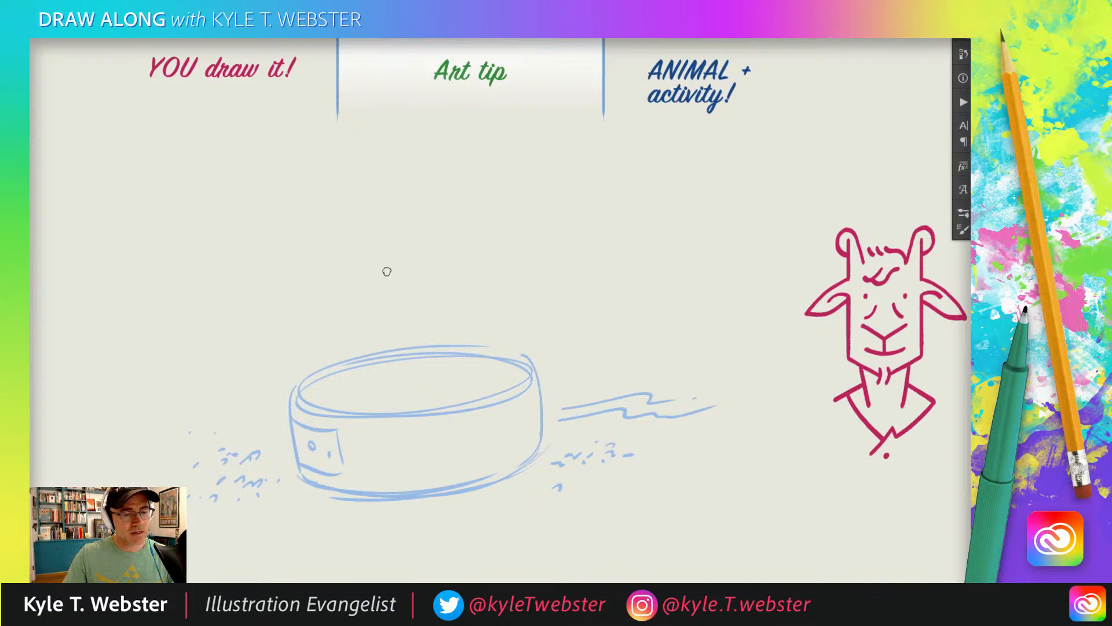
- Sketch a bird's head above the cylinder with a wide round eye, short beak, neck and chest line, plus small motion ticks
{"action": "mouse_move", "coordinate": [381, 276]}
{"action": "left_mouse_down"}
{"action": "mouse_move", "coordinate": [347, 206]}
{"action": "mouse_move", "coordinate": [366, 236]}
{"action": "mouse_move", "coordinate": [365, 216]}
{"action": "mouse_move", "coordinate": [319, 226]}
{"action": "mouse_move", "coordinate": [325, 216]}
{"action": "mouse_move", "coordinate": [306, 246]}
{"action": "mouse_move", "coordinate": [341, 225]}
{"action": "left_mouse_up"}
{"action": "key", "text": "ctrl+z"}
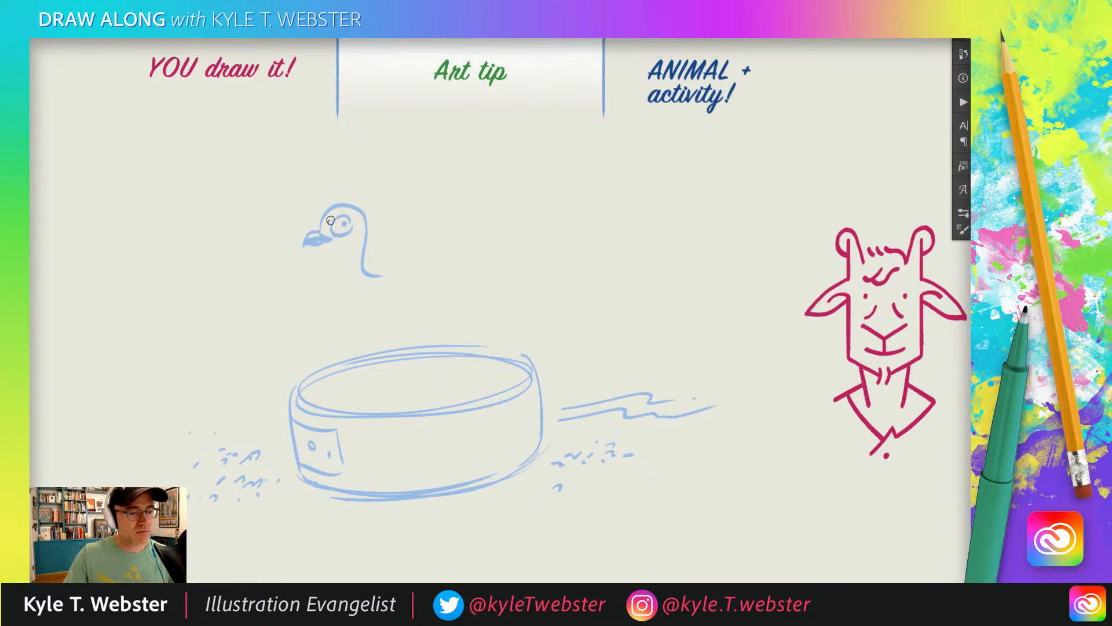
{"action": "left_click_drag", "start_coordinate": [350, 218], "coordinate": [343, 231]}
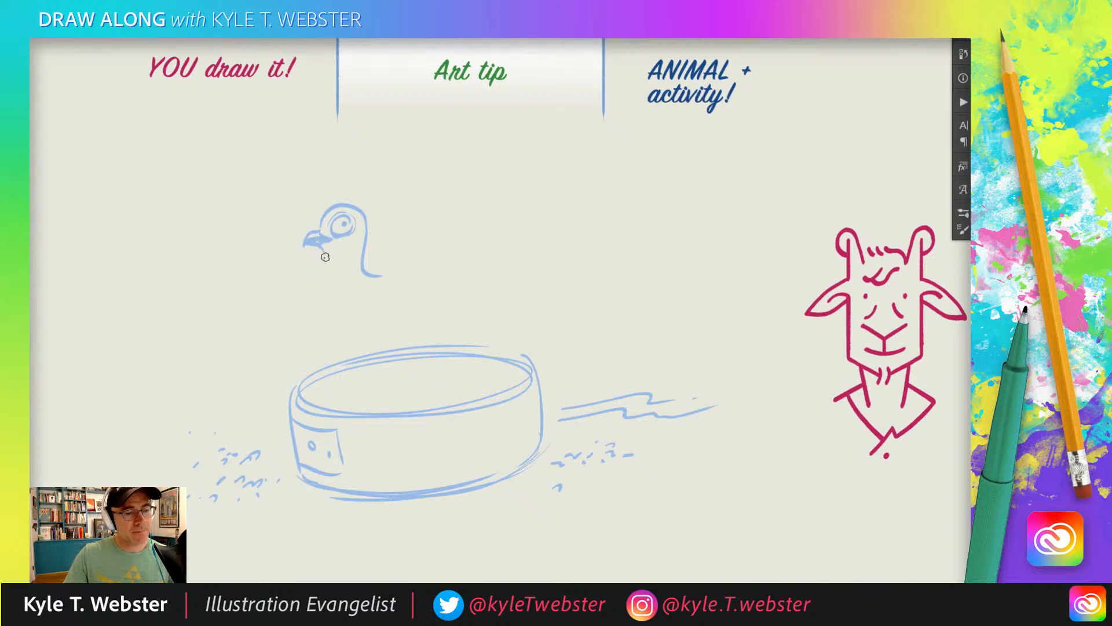
{"action": "mouse_move", "coordinate": [324, 256]}
{"action": "left_mouse_down"}
{"action": "mouse_move", "coordinate": [326, 292]}
{"action": "mouse_move", "coordinate": [332, 317]}
{"action": "left_mouse_up"}
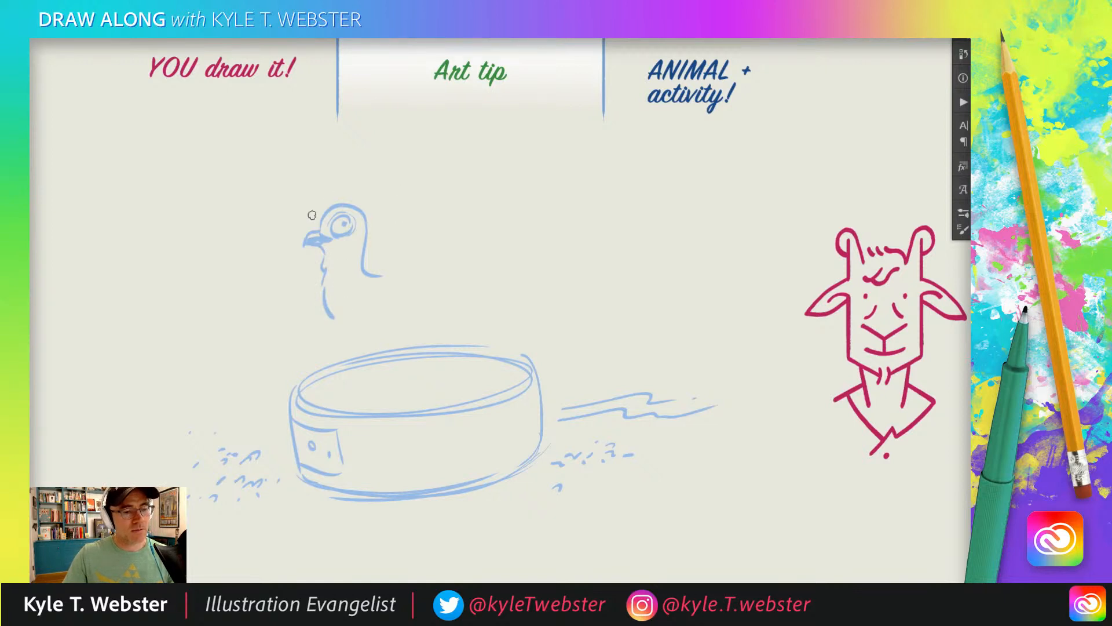
{"action": "left_click_drag", "start_coordinate": [306, 214], "coordinate": [365, 194]}
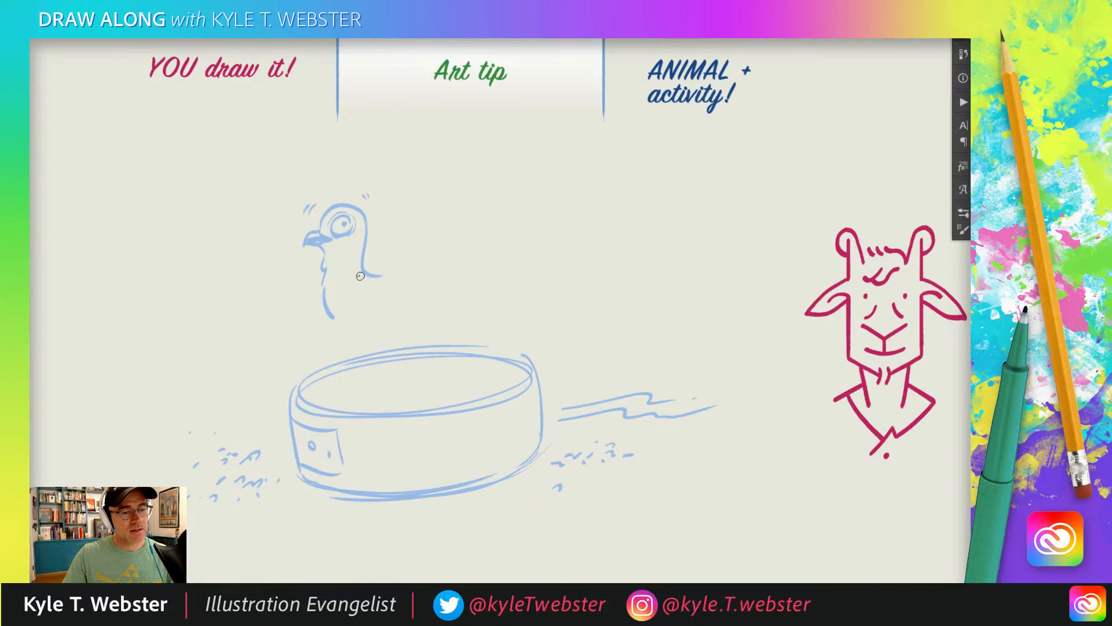
- Sketch the bird's wing, tail and legs so it stands on the cylinder, and shade the ground under the cylinder's base
{"action": "left_click_drag", "start_coordinate": [355, 293], "coordinate": [421, 327]}
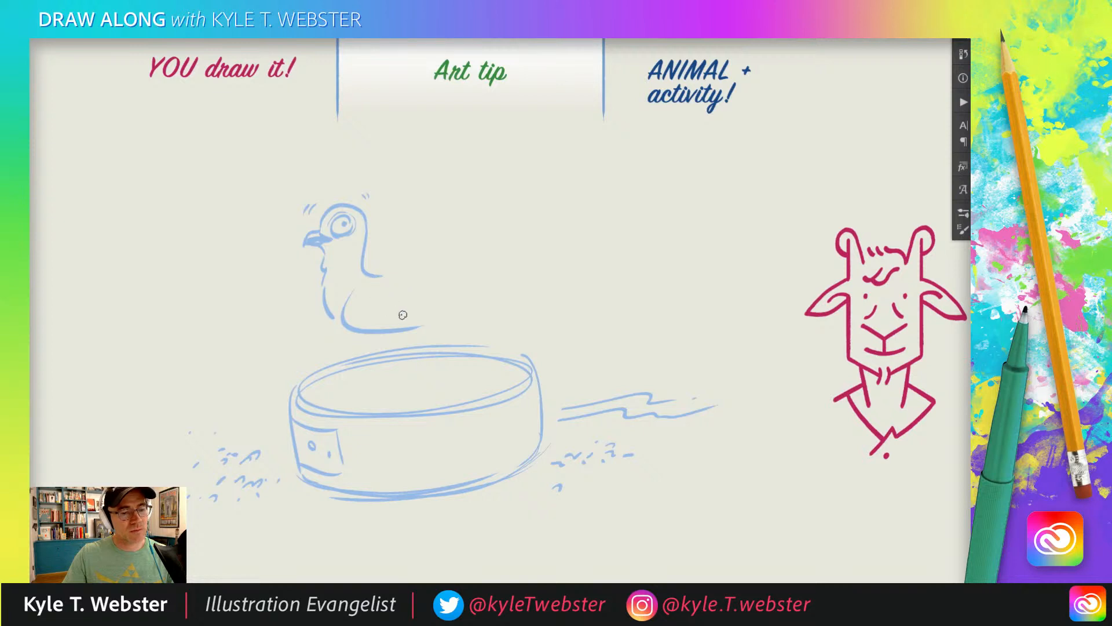
{"action": "left_click_drag", "start_coordinate": [412, 322], "coordinate": [474, 297]}
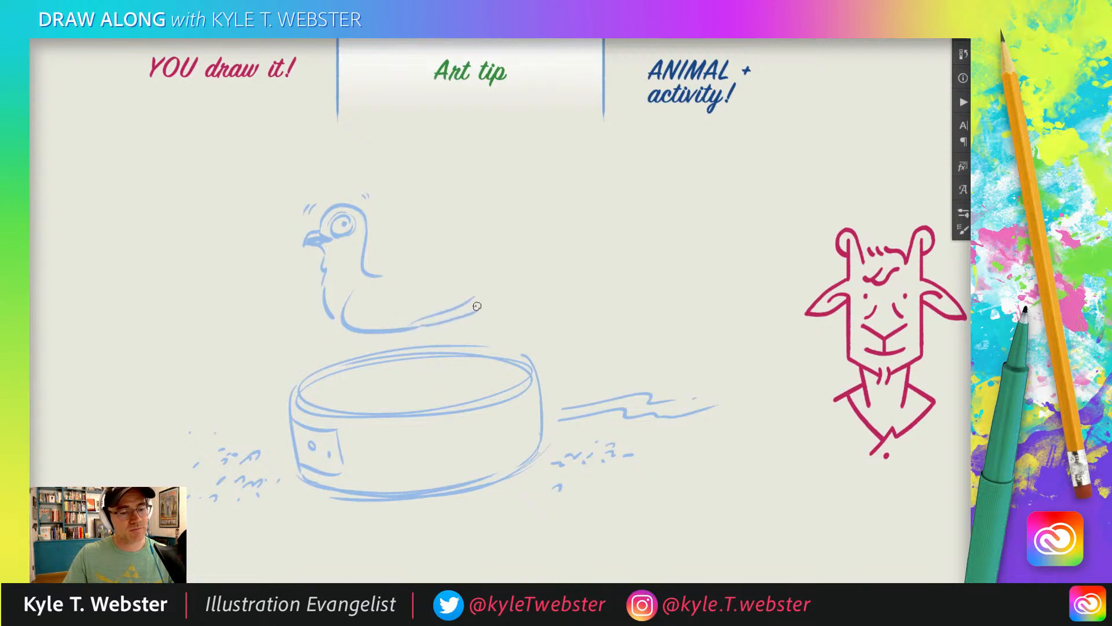
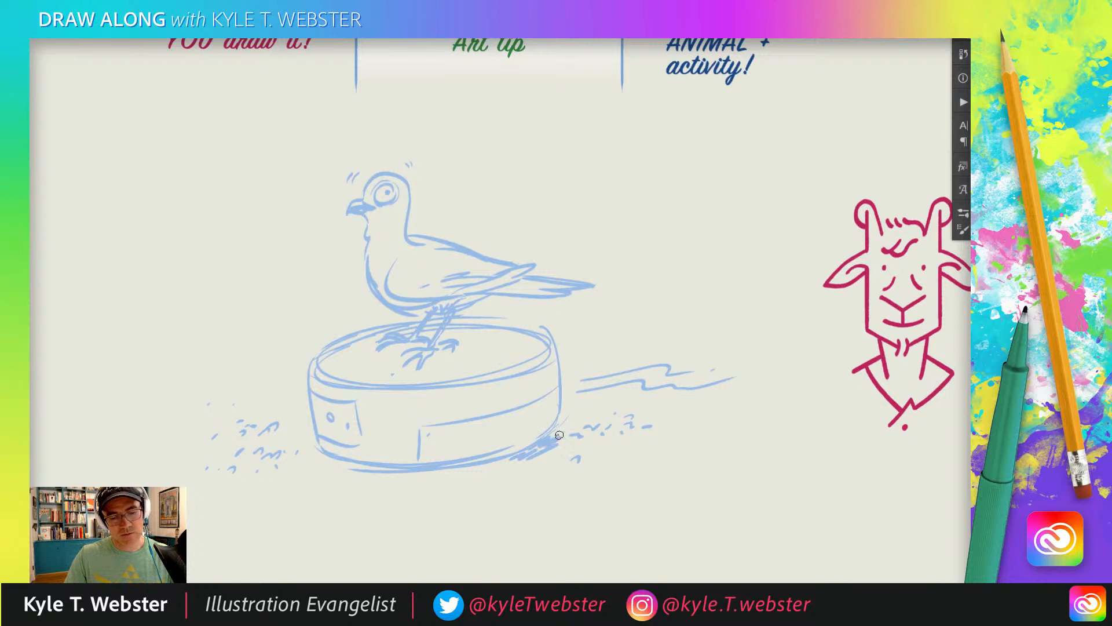
{"action": "mouse_move", "coordinate": [481, 462]}
{"action": "left_mouse_down"}
{"action": "mouse_move", "coordinate": [372, 476]}
{"action": "mouse_move", "coordinate": [308, 468]}
{"action": "left_mouse_up"}
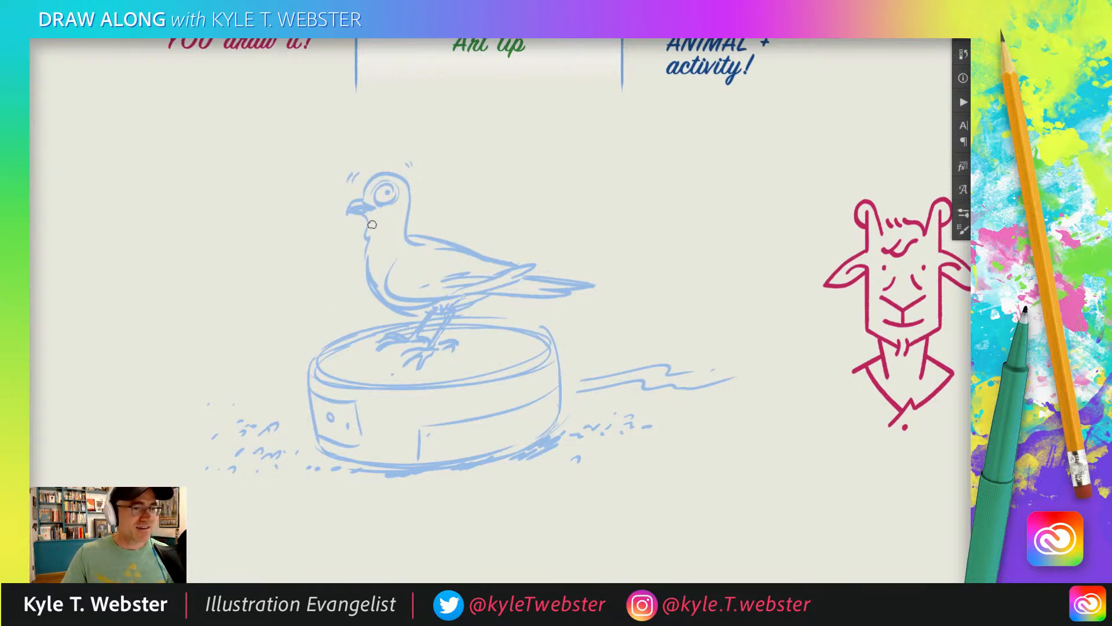
- Fade the blue sketch layer to 20% opacity as a guide for inking
{"action": "key", "text": "ctrl+0"}
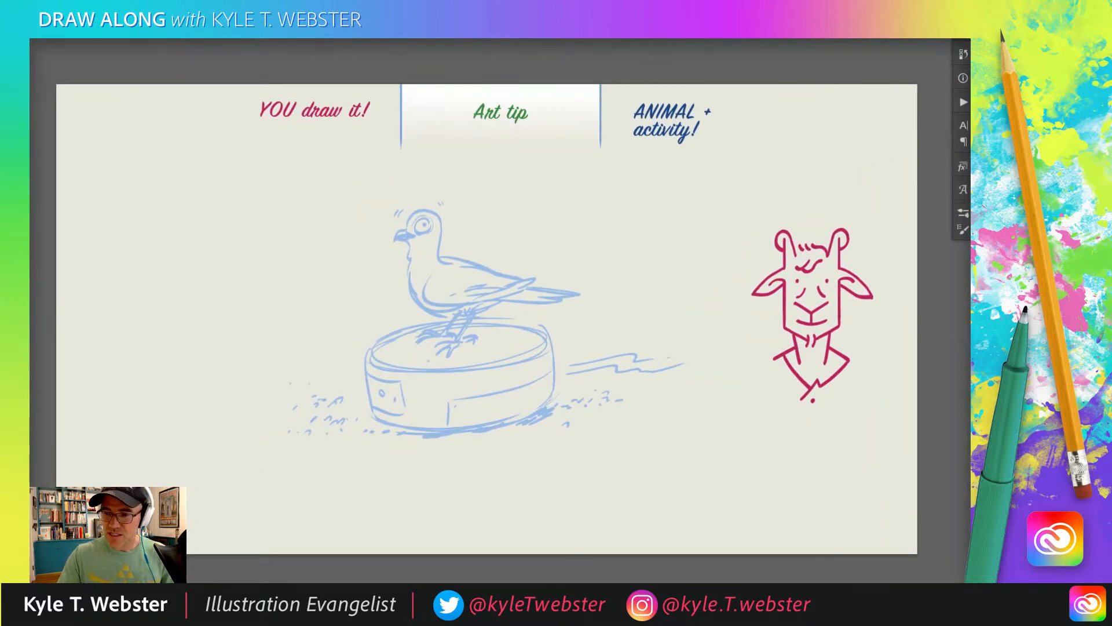
{"action": "key", "text": "2"}
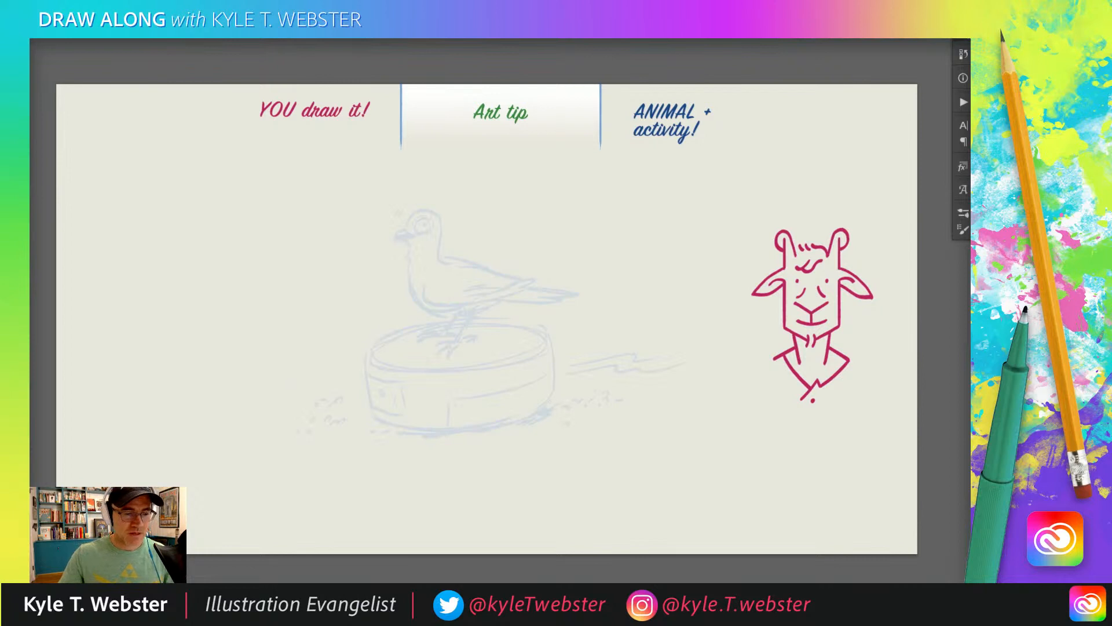
- Ink the bird's eye, beak and crown in dark blue over the faded sketch, with small dots under the eye
{"action": "left_click", "coordinate": [471, 202]}
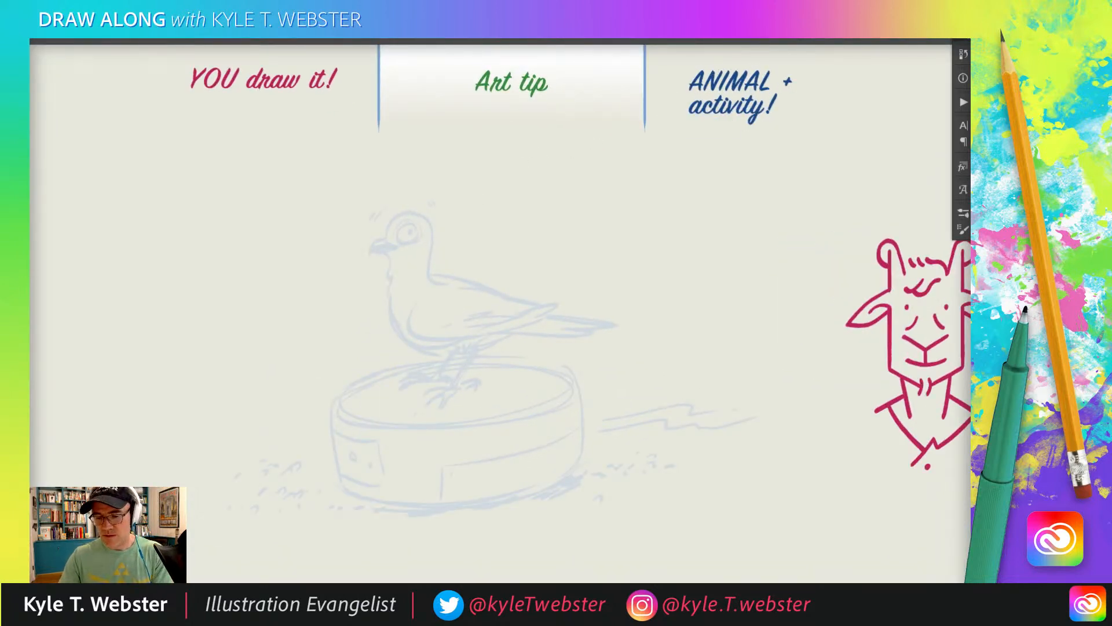
{"action": "left_click", "coordinate": [383, 263]}
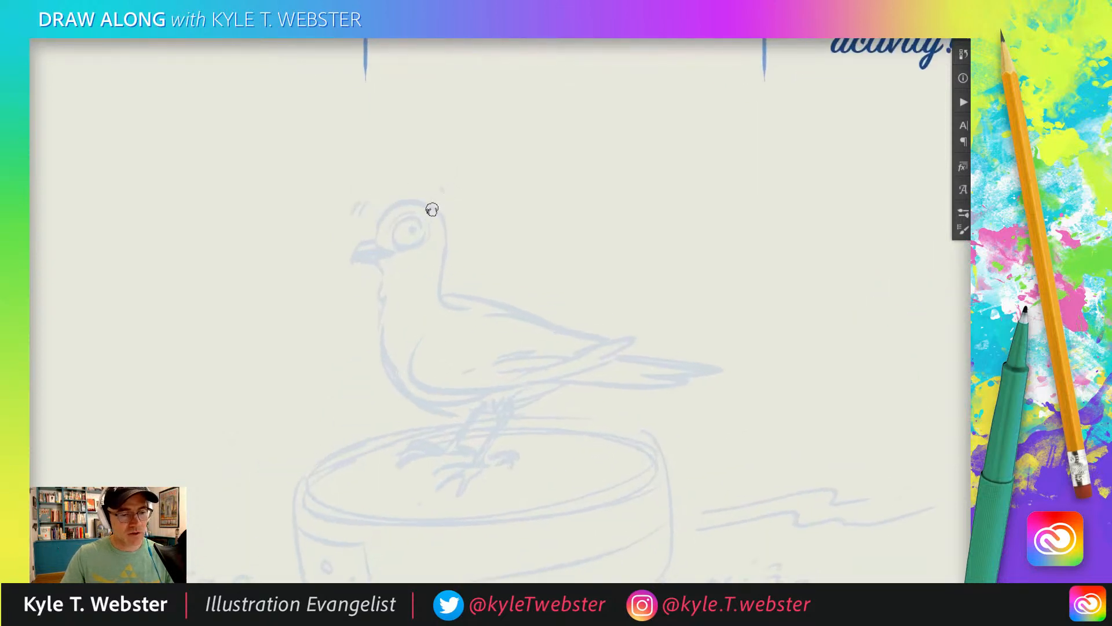
{"action": "mouse_move", "coordinate": [424, 226]}
{"action": "left_mouse_down"}
{"action": "mouse_move", "coordinate": [393, 232]}
{"action": "mouse_move", "coordinate": [419, 246]}
{"action": "mouse_move", "coordinate": [408, 215]}
{"action": "mouse_move", "coordinate": [412, 230]}
{"action": "mouse_move", "coordinate": [387, 234]}
{"action": "mouse_move", "coordinate": [428, 220]}
{"action": "mouse_move", "coordinate": [423, 250]}
{"action": "left_mouse_up"}
{"action": "left_click", "coordinate": [431, 239]}
{"action": "left_click_drag", "start_coordinate": [420, 251], "coordinate": [418, 253]}
{"action": "mouse_move", "coordinate": [414, 252]}
{"action": "left_mouse_down"}
{"action": "mouse_move", "coordinate": [366, 244]}
{"action": "mouse_move", "coordinate": [348, 260]}
{"action": "mouse_move", "coordinate": [381, 259]}
{"action": "mouse_move", "coordinate": [380, 212]}
{"action": "mouse_move", "coordinate": [392, 199]}
{"action": "mouse_move", "coordinate": [410, 196]}
{"action": "mouse_move", "coordinate": [443, 219]}
{"action": "left_mouse_up"}
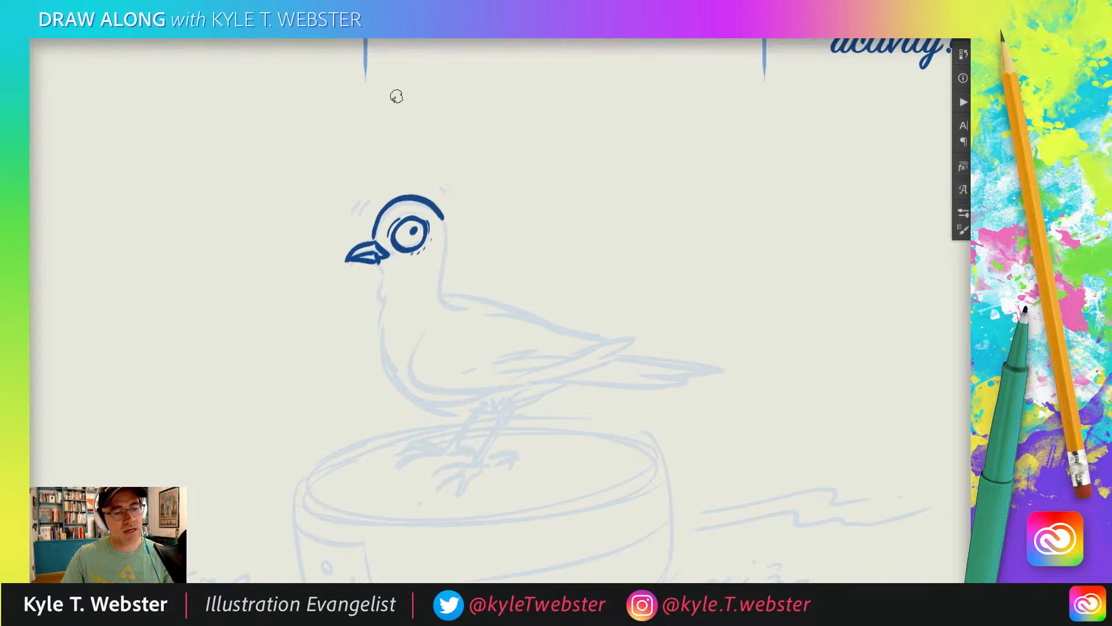
- Undo the crown stroke and ink the head outline, neck, rounded chest and wing with its inner feather lines
{"action": "key", "text": "ctrl+z"}
{"action": "mouse_move", "coordinate": [374, 238]}
{"action": "left_mouse_down"}
{"action": "mouse_move", "coordinate": [379, 209]}
{"action": "mouse_move", "coordinate": [411, 197]}
{"action": "mouse_move", "coordinate": [436, 206]}
{"action": "mouse_move", "coordinate": [448, 225]}
{"action": "mouse_move", "coordinate": [441, 292]}
{"action": "left_mouse_up"}
{"action": "mouse_move", "coordinate": [381, 262]}
{"action": "left_mouse_down"}
{"action": "mouse_move", "coordinate": [380, 377]}
{"action": "mouse_move", "coordinate": [472, 399]}
{"action": "left_mouse_up"}
{"action": "left_click_drag", "start_coordinate": [358, 310], "coordinate": [340, 255]}
{"action": "mouse_move", "coordinate": [414, 276]}
{"action": "left_mouse_down"}
{"action": "mouse_move", "coordinate": [393, 325]}
{"action": "mouse_move", "coordinate": [521, 336]}
{"action": "mouse_move", "coordinate": [486, 339]}
{"action": "mouse_move", "coordinate": [558, 320]}
{"action": "mouse_move", "coordinate": [597, 288]}
{"action": "mouse_move", "coordinate": [533, 313]}
{"action": "left_mouse_up"}
{"action": "mouse_move", "coordinate": [463, 328]}
{"action": "left_mouse_down"}
{"action": "mouse_move", "coordinate": [499, 324]}
{"action": "mouse_move", "coordinate": [461, 318]}
{"action": "mouse_move", "coordinate": [529, 298]}
{"action": "mouse_move", "coordinate": [464, 295]}
{"action": "mouse_move", "coordinate": [443, 329]}
{"action": "left_mouse_up"}
{"action": "left_click", "coordinate": [426, 322]}
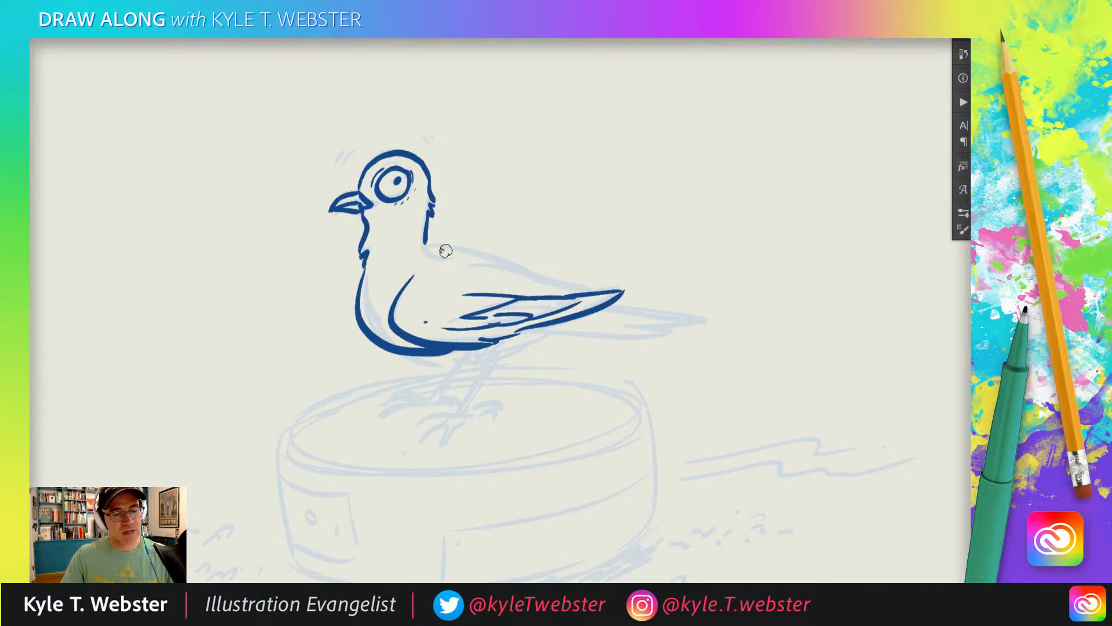
- Ink the upper wing feathers, the bird's back and the long pointed tail, and thicken the wing's lower edge
{"action": "left_click_drag", "start_coordinate": [549, 295], "coordinate": [503, 284]}
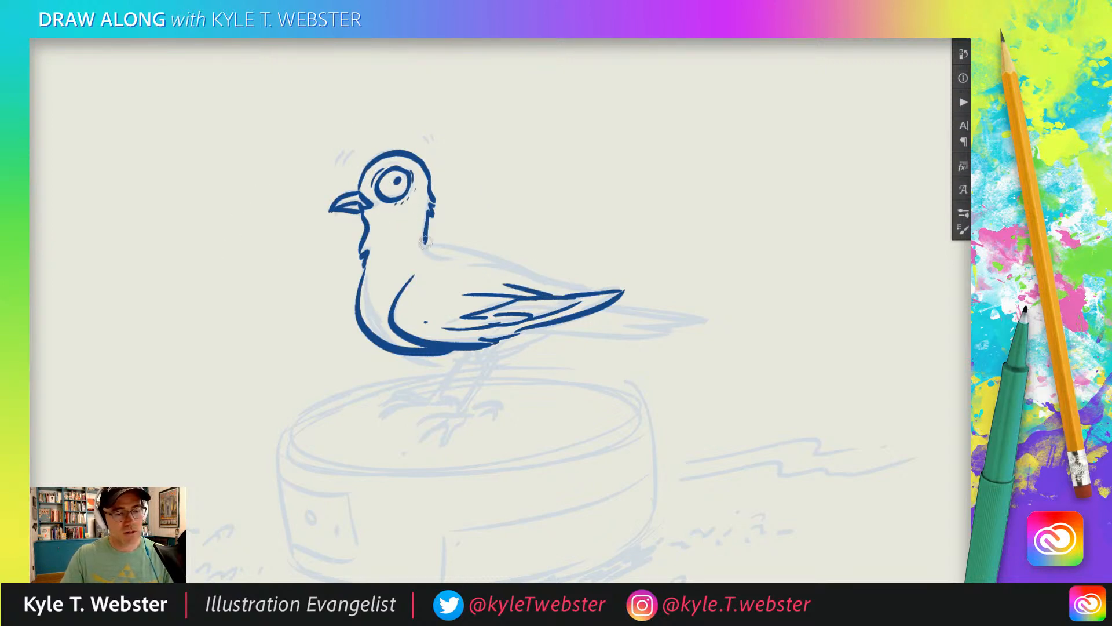
{"action": "mouse_move", "coordinate": [424, 244]}
{"action": "left_mouse_down"}
{"action": "mouse_move", "coordinate": [699, 334]}
{"action": "mouse_move", "coordinate": [725, 331]}
{"action": "mouse_move", "coordinate": [509, 336]}
{"action": "left_mouse_up"}
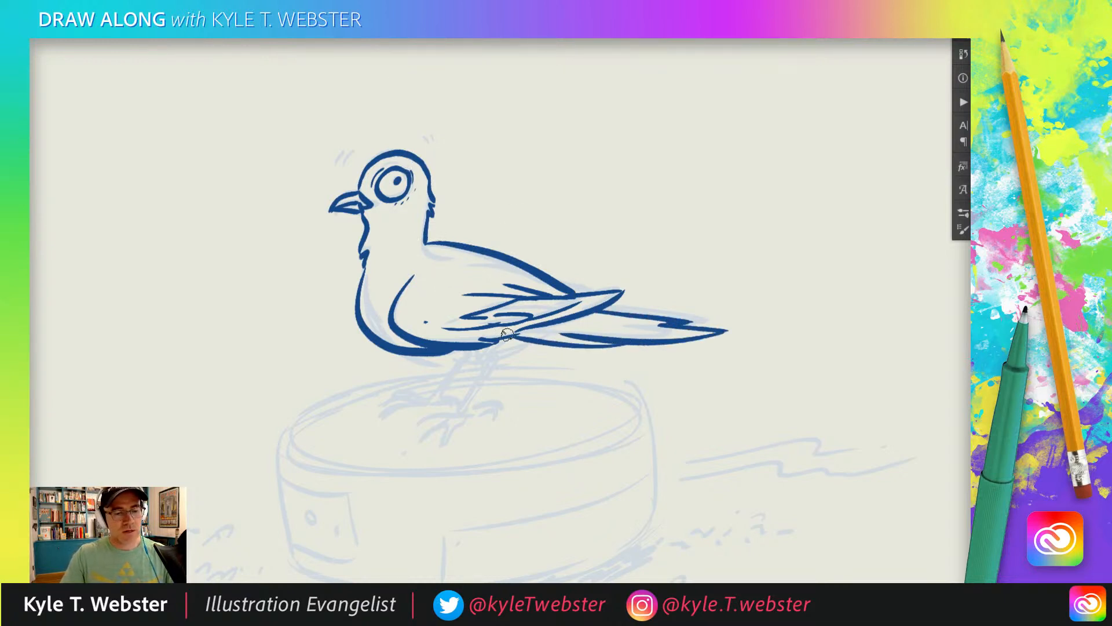
{"action": "left_click_drag", "start_coordinate": [570, 320], "coordinate": [522, 334]}
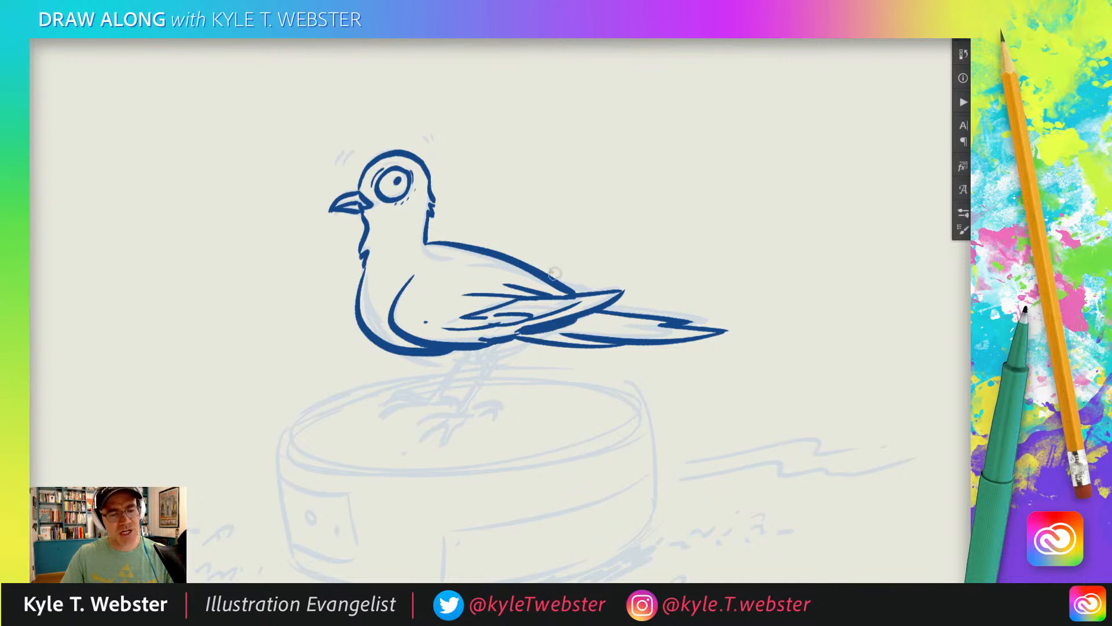
- Thicken the front edge of the wing and add a ragged neck line and small scalloped feather marks on the chest
{"action": "left_click_drag", "start_coordinate": [412, 276], "coordinate": [394, 295]}
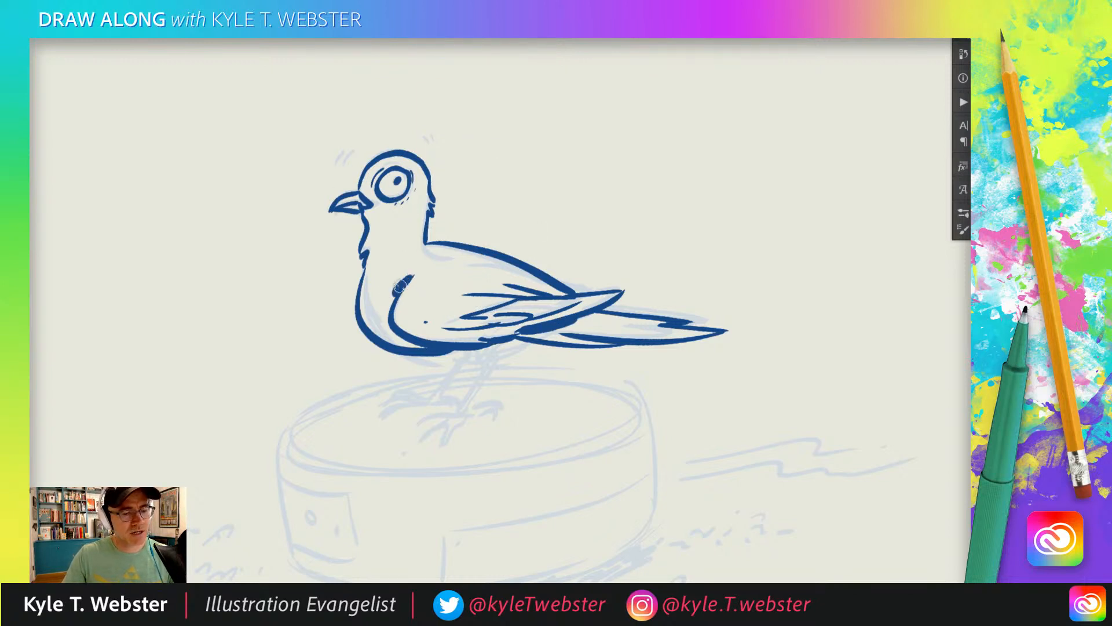
{"action": "mouse_move", "coordinate": [319, 272]}
{"action": "left_mouse_down"}
{"action": "mouse_move", "coordinate": [314, 281]}
{"action": "mouse_move", "coordinate": [356, 285]}
{"action": "mouse_move", "coordinate": [413, 255]}
{"action": "left_mouse_up"}
{"action": "mouse_move", "coordinate": [360, 297]}
{"action": "left_mouse_down"}
{"action": "mouse_move", "coordinate": [375, 306]}
{"action": "mouse_move", "coordinate": [380, 343]}
{"action": "left_mouse_up"}
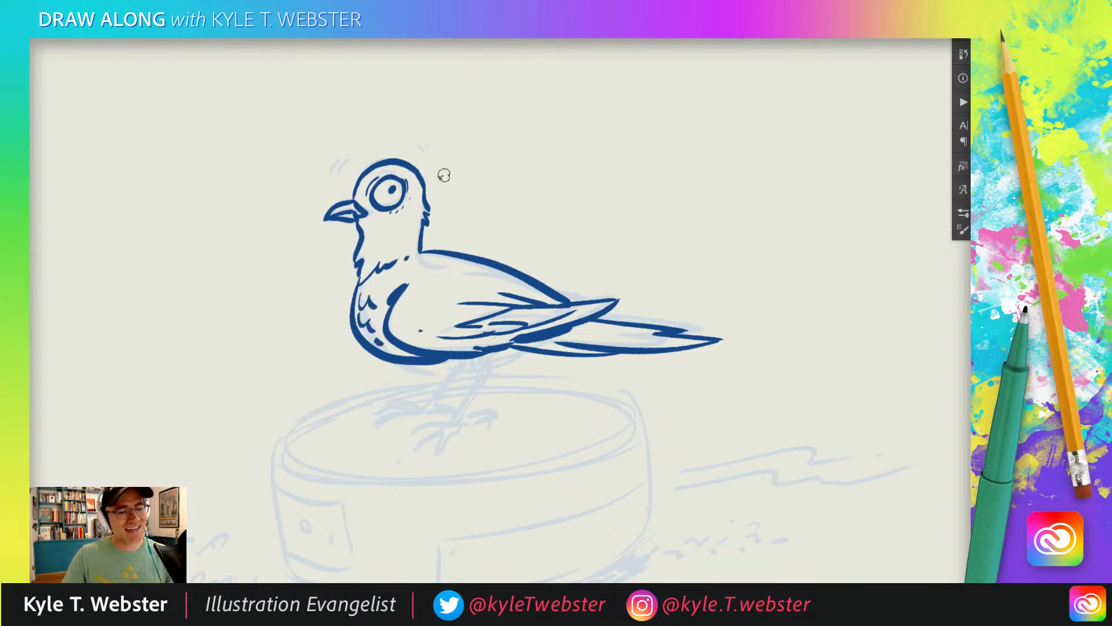
- Ink both of the bird's legs and clawed feet standing on the cylinder's top
{"action": "left_click_drag", "start_coordinate": [340, 270], "coordinate": [369, 219]}
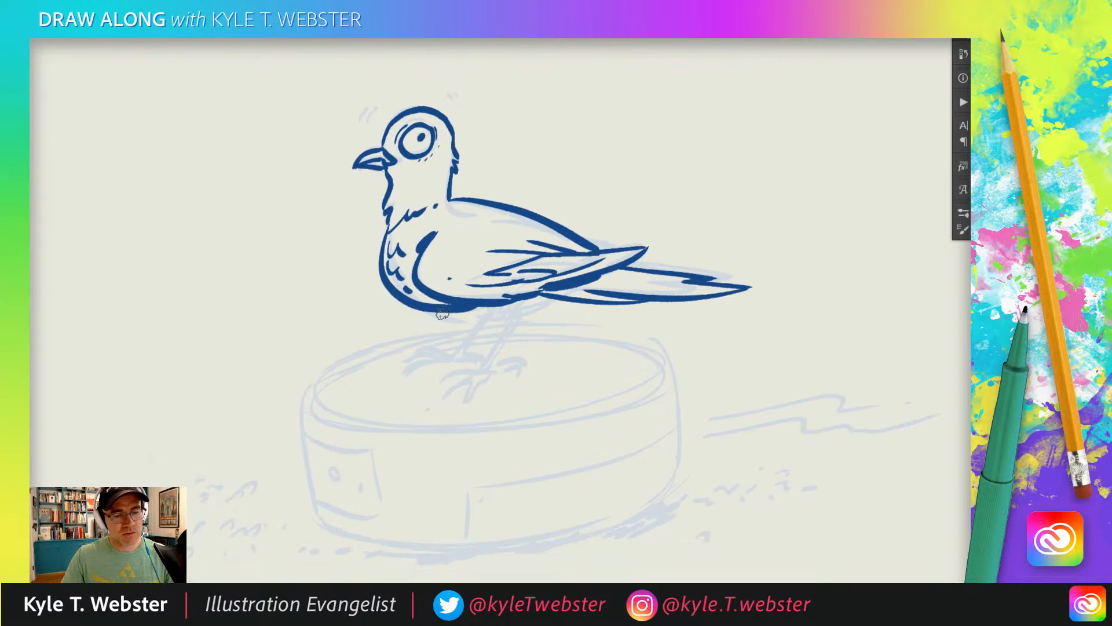
{"action": "mouse_move", "coordinate": [548, 300]}
{"action": "left_mouse_down"}
{"action": "mouse_move", "coordinate": [509, 322]}
{"action": "mouse_move", "coordinate": [485, 320]}
{"action": "mouse_move", "coordinate": [484, 372]}
{"action": "left_mouse_up"}
{"action": "mouse_move", "coordinate": [517, 323]}
{"action": "left_mouse_down"}
{"action": "mouse_move", "coordinate": [481, 368]}
{"action": "mouse_move", "coordinate": [504, 336]}
{"action": "left_mouse_up"}
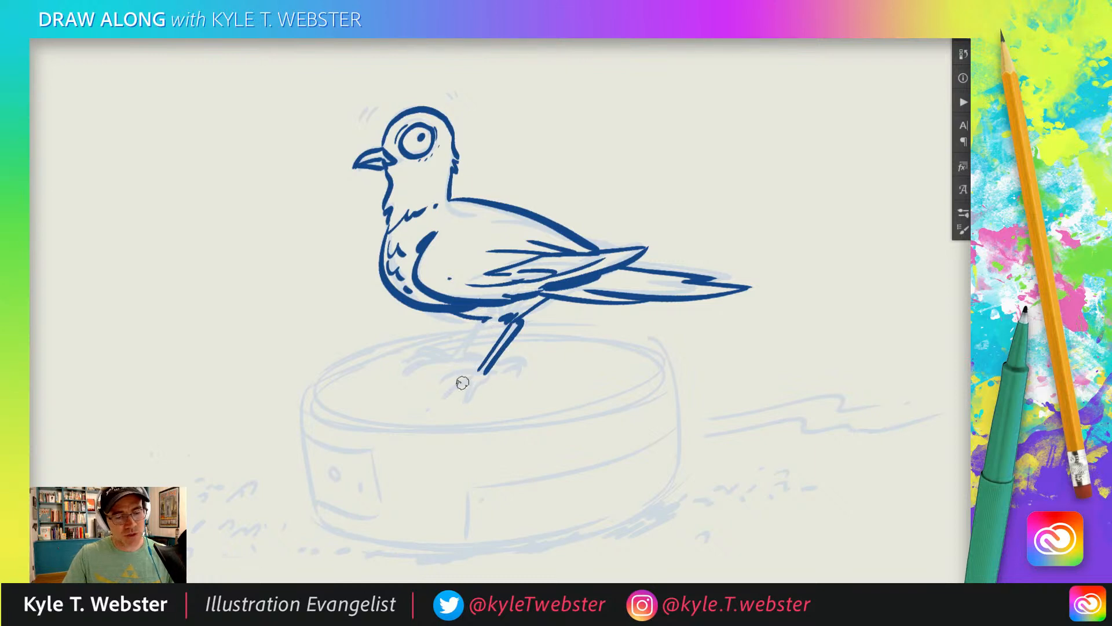
{"action": "mouse_move", "coordinate": [498, 376]}
{"action": "left_mouse_down"}
{"action": "mouse_move", "coordinate": [466, 405]}
{"action": "mouse_move", "coordinate": [472, 384]}
{"action": "mouse_move", "coordinate": [429, 405]}
{"action": "mouse_move", "coordinate": [442, 377]}
{"action": "mouse_move", "coordinate": [424, 384]}
{"action": "mouse_move", "coordinate": [440, 371]}
{"action": "mouse_move", "coordinate": [516, 371]}
{"action": "left_mouse_up"}
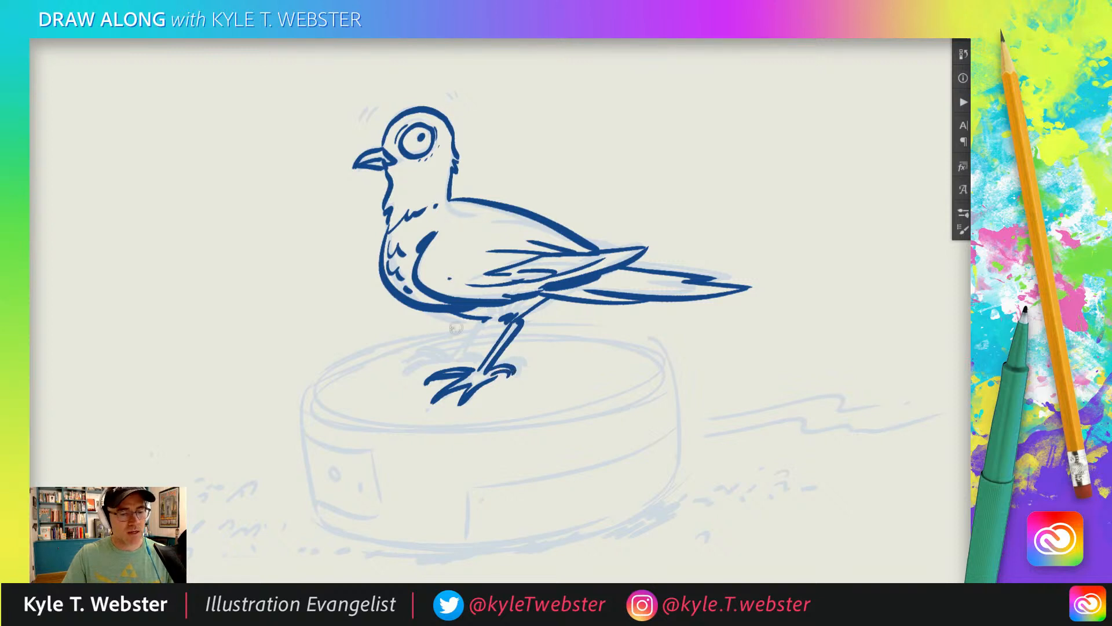
{"action": "mouse_move", "coordinate": [492, 318]}
{"action": "left_mouse_down"}
{"action": "mouse_move", "coordinate": [448, 355]}
{"action": "mouse_move", "coordinate": [470, 363]}
{"action": "mouse_move", "coordinate": [448, 355]}
{"action": "mouse_move", "coordinate": [383, 369]}
{"action": "left_mouse_up"}
{"action": "mouse_move", "coordinate": [431, 341]}
{"action": "left_mouse_down"}
{"action": "mouse_move", "coordinate": [393, 362]}
{"action": "mouse_move", "coordinate": [406, 351]}
{"action": "left_mouse_up"}
- Ink the cylinder's elliptical top around the bird's feet, undoing and redrawing strokes until the curve closes behind the legs
{"action": "left_click", "coordinate": [345, 298], "text": "alt"}
{"action": "left_click", "coordinate": [382, 307]}
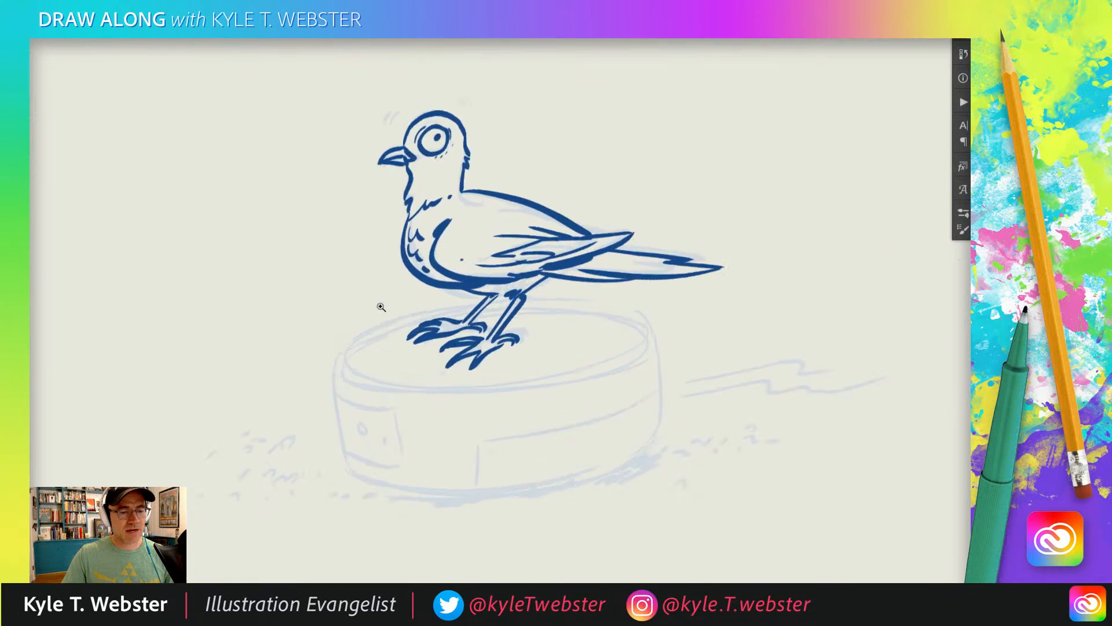
{"action": "left_click", "coordinate": [422, 308], "text": "alt"}
{"action": "mouse_move", "coordinate": [467, 302]}
{"action": "left_mouse_down"}
{"action": "mouse_move", "coordinate": [388, 316]}
{"action": "mouse_move", "coordinate": [369, 334]}
{"action": "mouse_move", "coordinate": [456, 359]}
{"action": "left_mouse_up"}
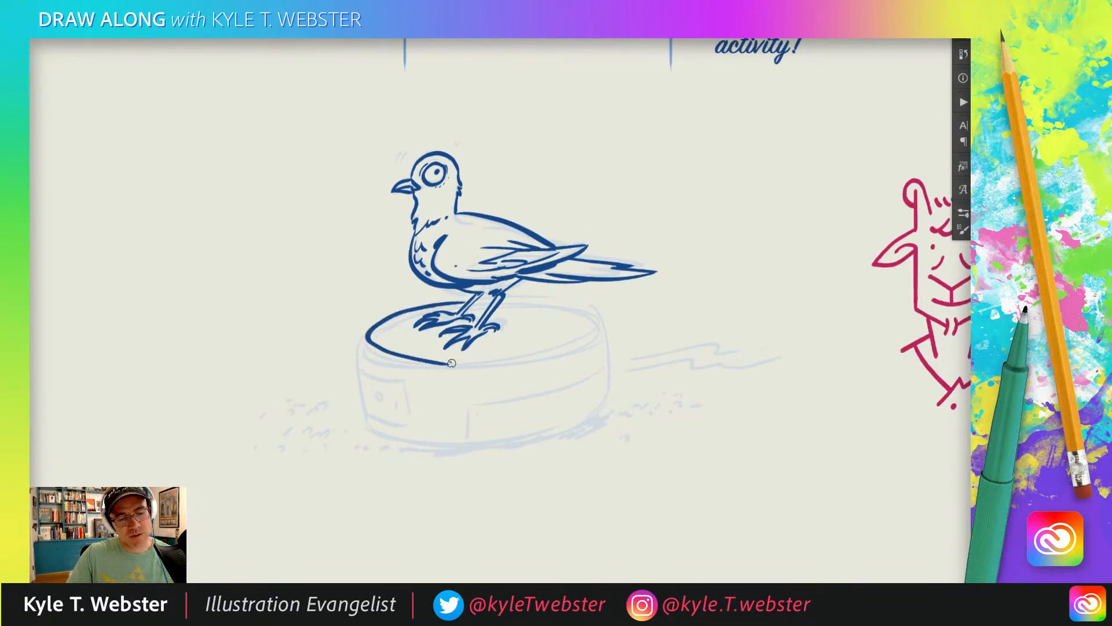
{"action": "key", "text": "ctrl+z"}
{"action": "mouse_move", "coordinate": [468, 302]}
{"action": "left_mouse_down"}
{"action": "mouse_move", "coordinate": [407, 313]}
{"action": "mouse_move", "coordinate": [375, 329]}
{"action": "mouse_move", "coordinate": [369, 346]}
{"action": "mouse_move", "coordinate": [491, 361]}
{"action": "mouse_move", "coordinate": [590, 325]}
{"action": "mouse_move", "coordinate": [572, 308]}
{"action": "mouse_move", "coordinate": [504, 299]}
{"action": "left_mouse_up"}
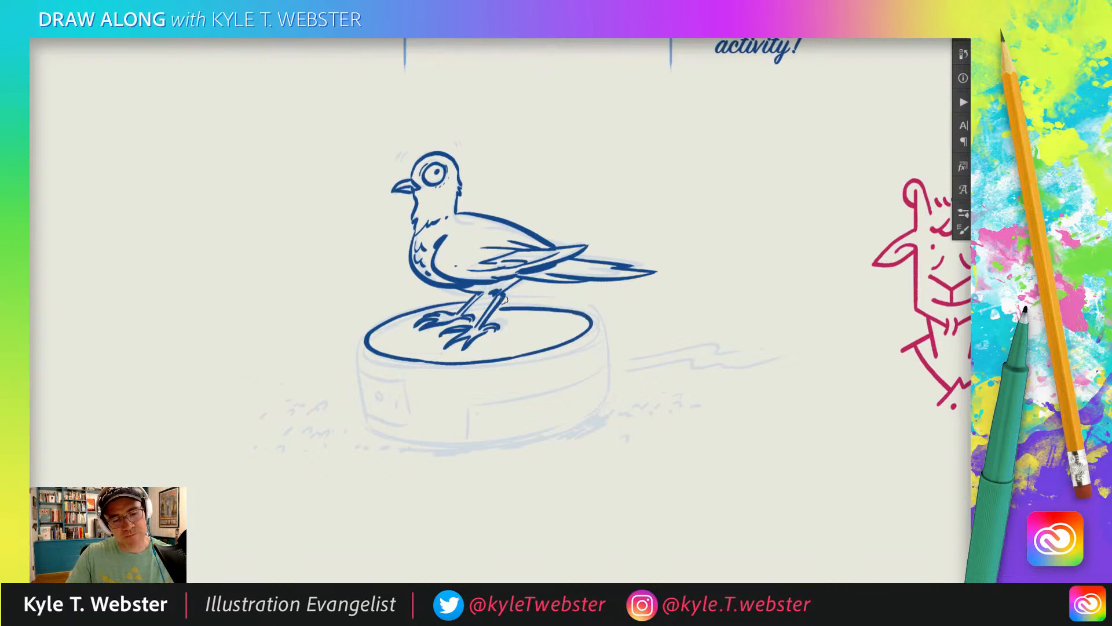
{"action": "key", "text": "ctrl+z"}
{"action": "left_click_drag", "start_coordinate": [580, 313], "coordinate": [497, 303]}
{"action": "key", "text": "ctrl+z"}
{"action": "left_click_drag", "start_coordinate": [579, 313], "coordinate": [504, 306]}
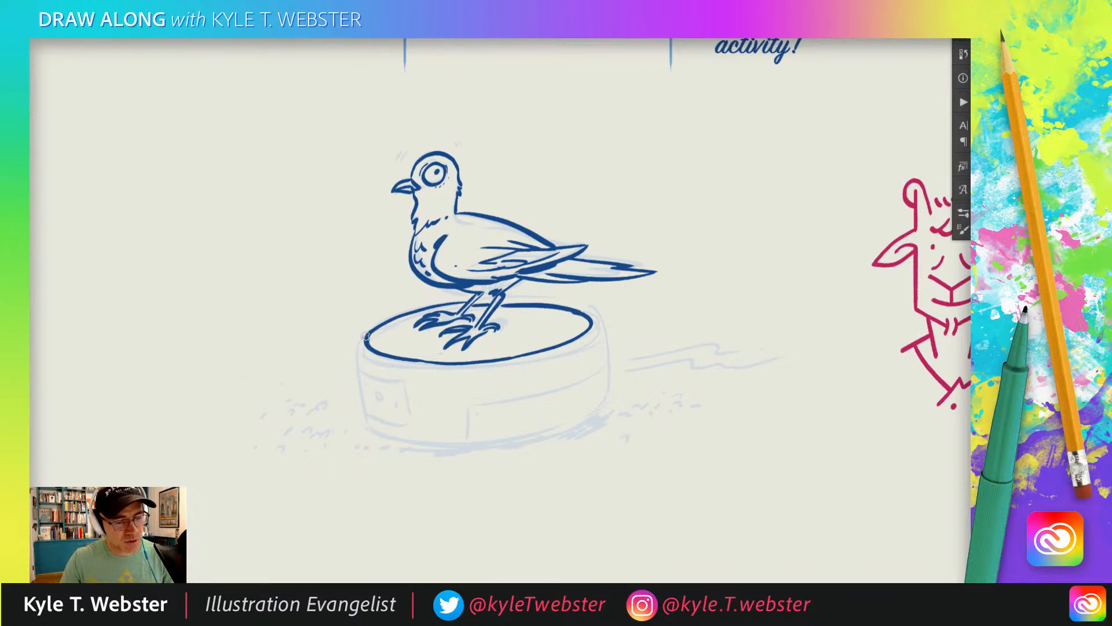
- Ink the cylinder's sides and rounded bottom edge, and add a dotted panel outline and a small stepped seam on its side
{"action": "mouse_move", "coordinate": [362, 344]}
{"action": "left_mouse_down"}
{"action": "mouse_move", "coordinate": [367, 415]}
{"action": "mouse_move", "coordinate": [387, 428]}
{"action": "left_mouse_up"}
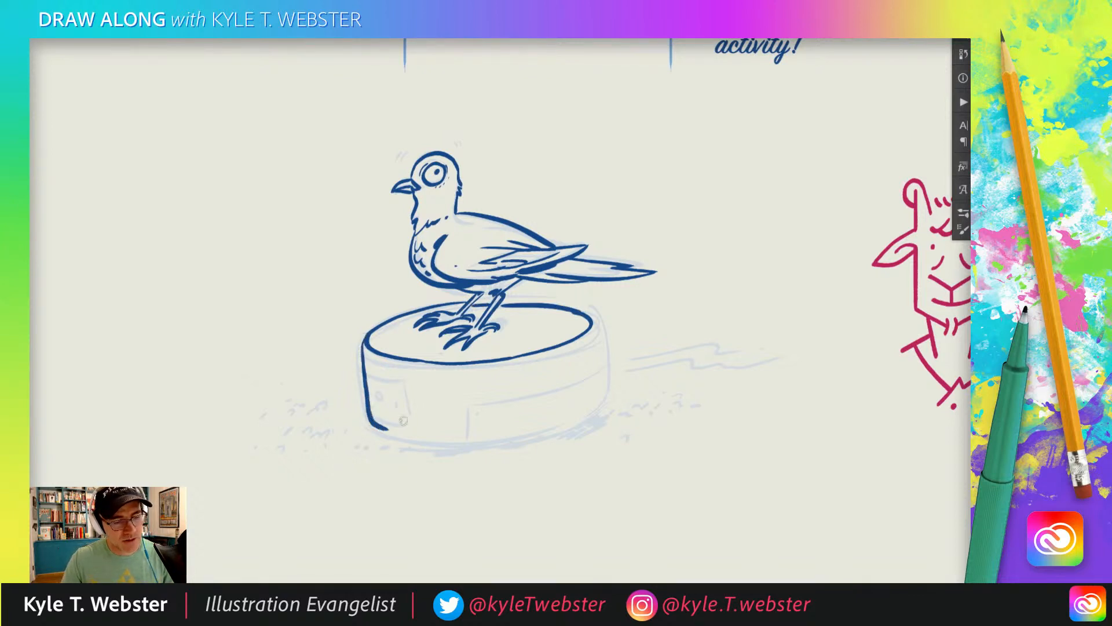
{"action": "mouse_move", "coordinate": [591, 321]}
{"action": "left_mouse_down"}
{"action": "mouse_move", "coordinate": [599, 400]}
{"action": "mouse_move", "coordinate": [579, 417]}
{"action": "mouse_move", "coordinate": [513, 440]}
{"action": "mouse_move", "coordinate": [390, 433]}
{"action": "left_mouse_up"}
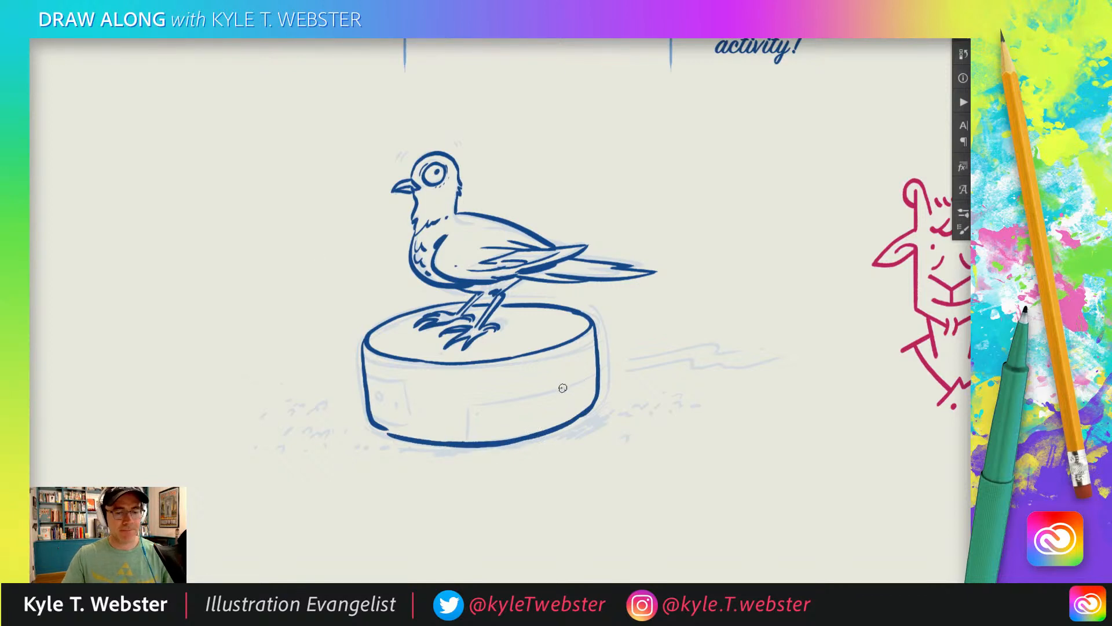
{"action": "mouse_move", "coordinate": [597, 362]}
{"action": "left_mouse_down"}
{"action": "mouse_move", "coordinate": [486, 402]}
{"action": "mouse_move", "coordinate": [486, 443]}
{"action": "left_mouse_up"}
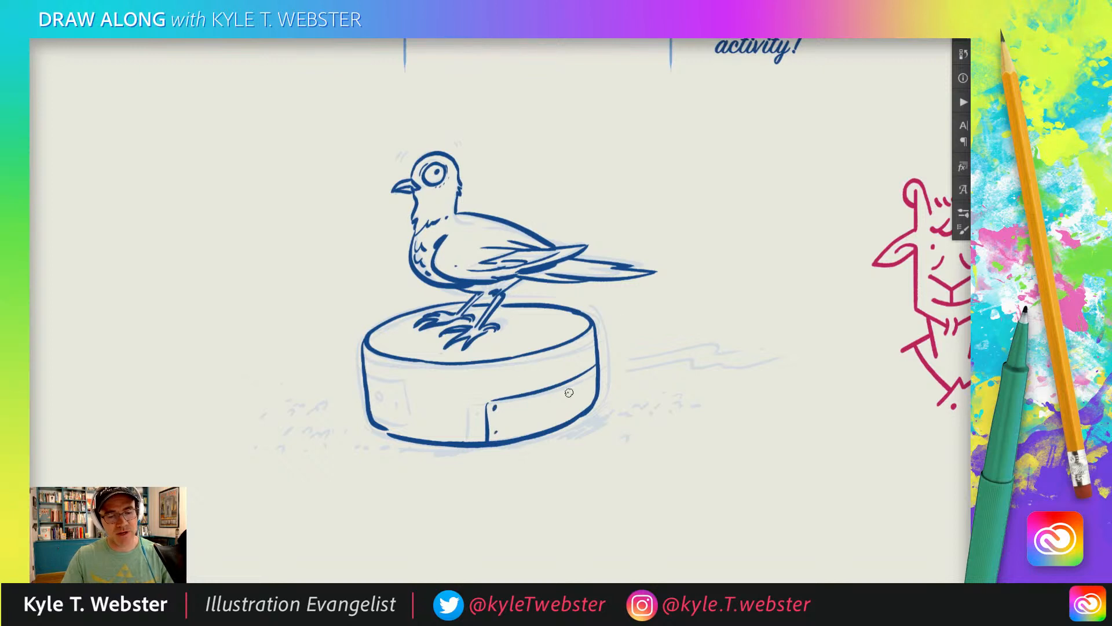
{"action": "left_click_drag", "start_coordinate": [596, 349], "coordinate": [558, 372]}
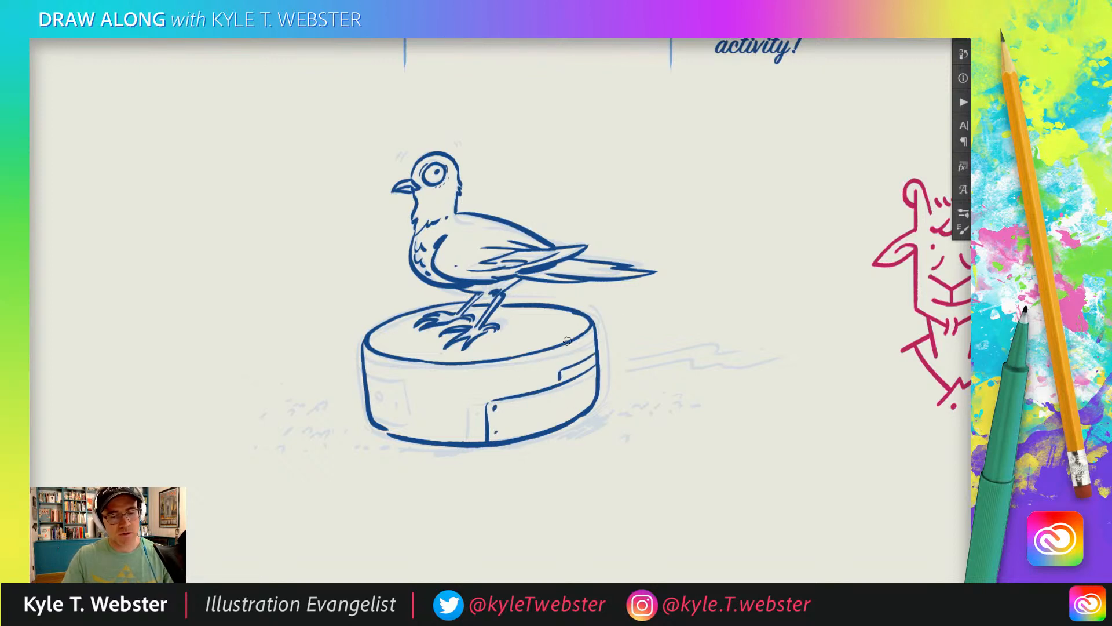
- Add small dots behind the bird's feet and short paired motion marks around its head, back and chest
{"action": "left_click_drag", "start_coordinate": [523, 305], "coordinate": [548, 292]}
{"action": "mouse_move", "coordinate": [502, 328]}
{"action": "left_mouse_down"}
{"action": "mouse_move", "coordinate": [475, 303]}
{"action": "mouse_move", "coordinate": [538, 305]}
{"action": "mouse_move", "coordinate": [515, 323]}
{"action": "mouse_move", "coordinate": [547, 313]}
{"action": "left_mouse_up"}
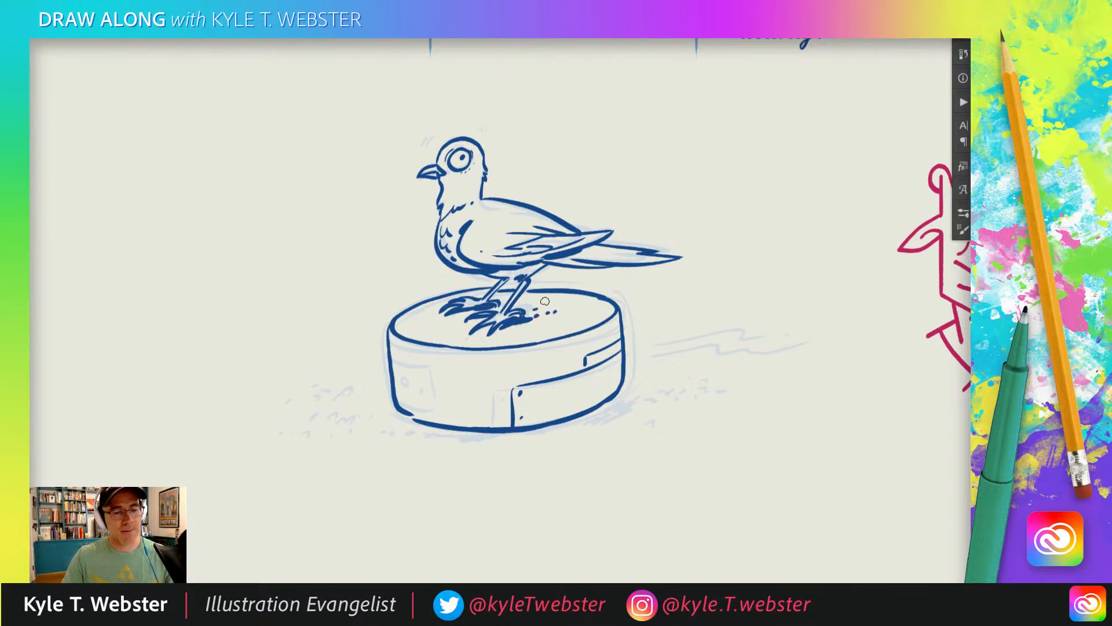
{"action": "mouse_move", "coordinate": [348, 259]}
{"action": "left_mouse_down"}
{"action": "mouse_move", "coordinate": [384, 260]}
{"action": "mouse_move", "coordinate": [398, 226]}
{"action": "mouse_move", "coordinate": [395, 238]}
{"action": "left_mouse_up"}
{"action": "left_click_drag", "start_coordinate": [443, 149], "coordinate": [446, 138]}
{"action": "left_click_drag", "start_coordinate": [560, 204], "coordinate": [576, 193]}
{"action": "left_click_drag", "start_coordinate": [439, 238], "coordinate": [435, 252]}
- Ink curved speed lines behind the cylinder and a wavy double trail line extending away from it
{"action": "scroll", "coordinate": [330, 251], "scroll_direction": "down", "scroll_amount": 3}
{"action": "scroll", "coordinate": [330, 250], "scroll_direction": "right", "scroll_amount": 3}
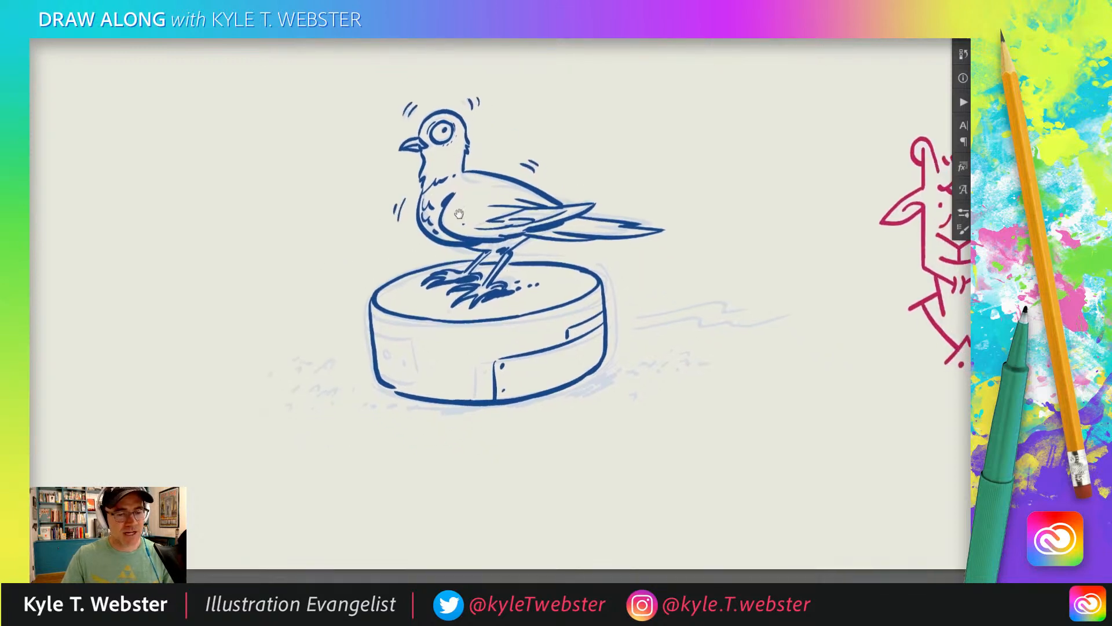
{"action": "left_click_drag", "start_coordinate": [618, 346], "coordinate": [619, 279]}
{"action": "mouse_move", "coordinate": [629, 328]}
{"action": "left_mouse_down"}
{"action": "mouse_move", "coordinate": [630, 290]}
{"action": "mouse_move", "coordinate": [652, 304]}
{"action": "mouse_move", "coordinate": [790, 299]}
{"action": "left_mouse_up"}
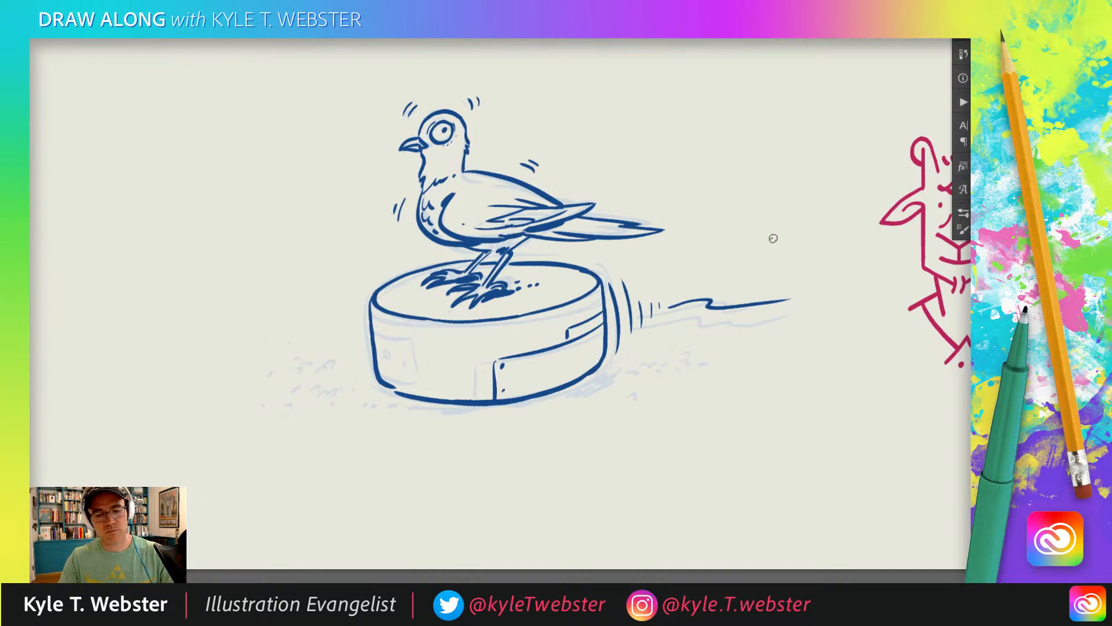
{"action": "mouse_move", "coordinate": [671, 301]}
{"action": "left_mouse_down"}
{"action": "mouse_move", "coordinate": [761, 294]}
{"action": "mouse_move", "coordinate": [671, 303]}
{"action": "left_mouse_up"}
{"action": "key", "text": "ctrl+z"}
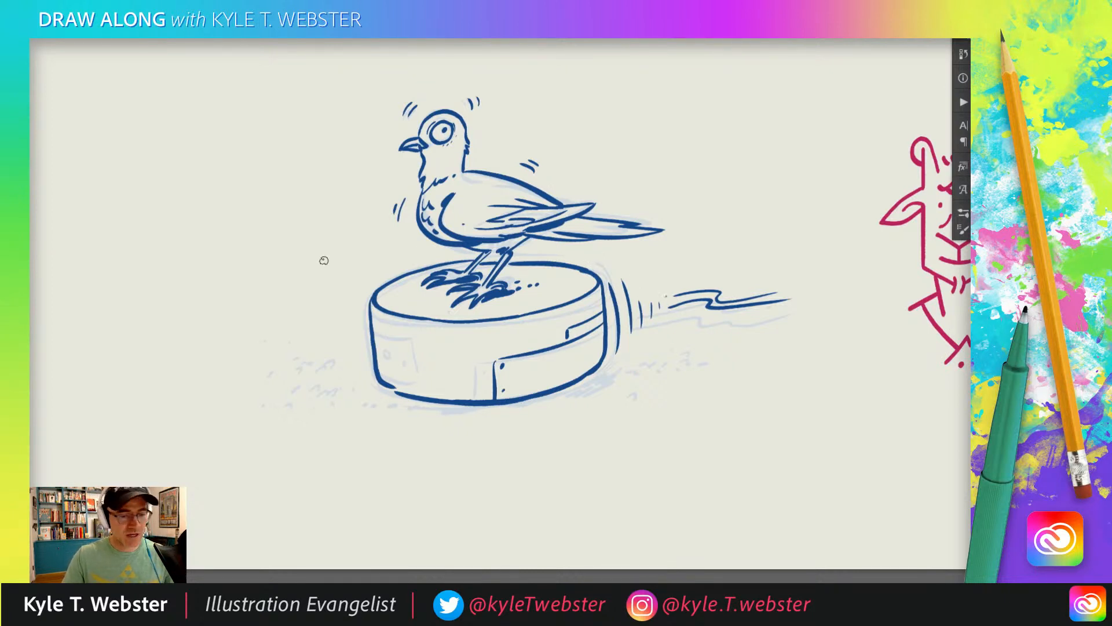
- Ink a rough shadow along the cylinder's bottom edge and scatter small debris specks on the ground around it
{"action": "left_click_drag", "start_coordinate": [311, 323], "coordinate": [359, 310]}
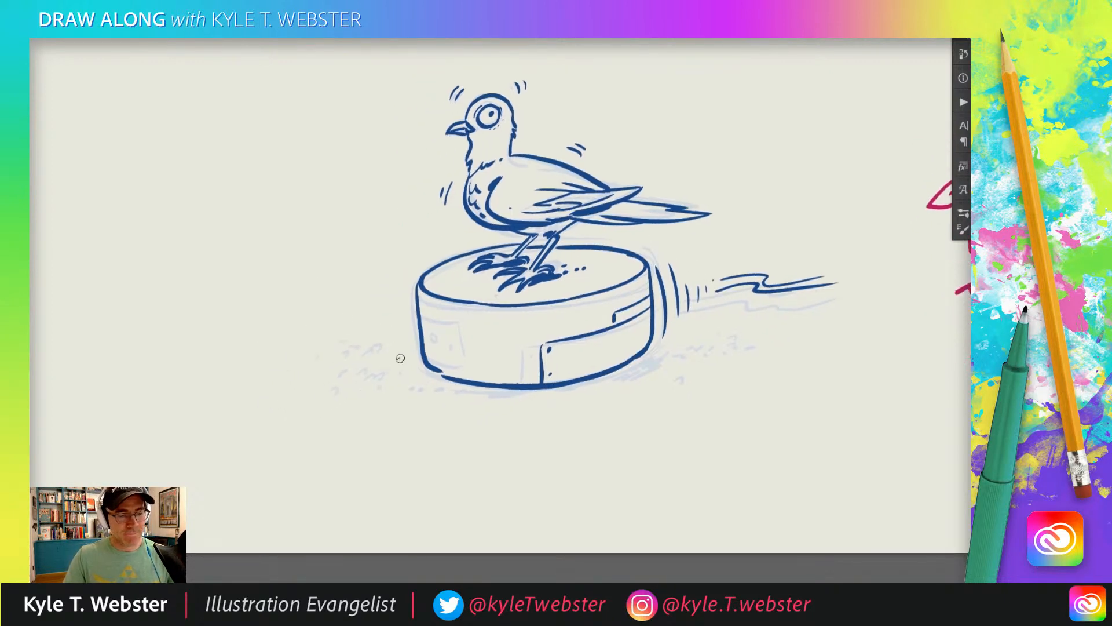
{"action": "left_click_drag", "start_coordinate": [575, 383], "coordinate": [629, 364]}
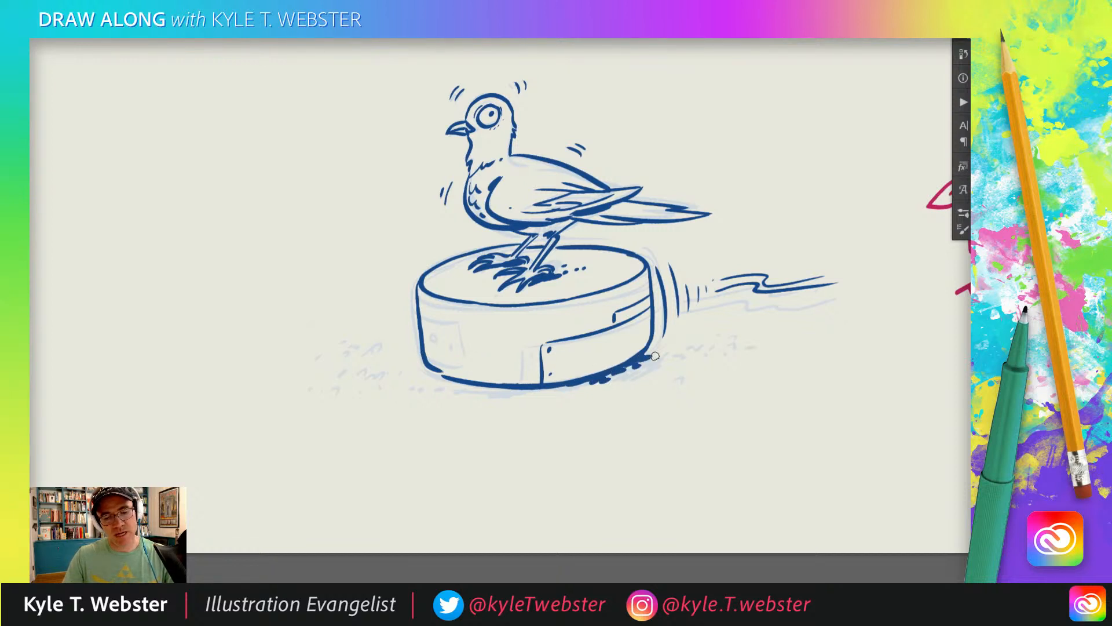
{"action": "mouse_move", "coordinate": [651, 365]}
{"action": "left_mouse_down"}
{"action": "mouse_move", "coordinate": [681, 360]}
{"action": "mouse_move", "coordinate": [629, 377]}
{"action": "left_mouse_up"}
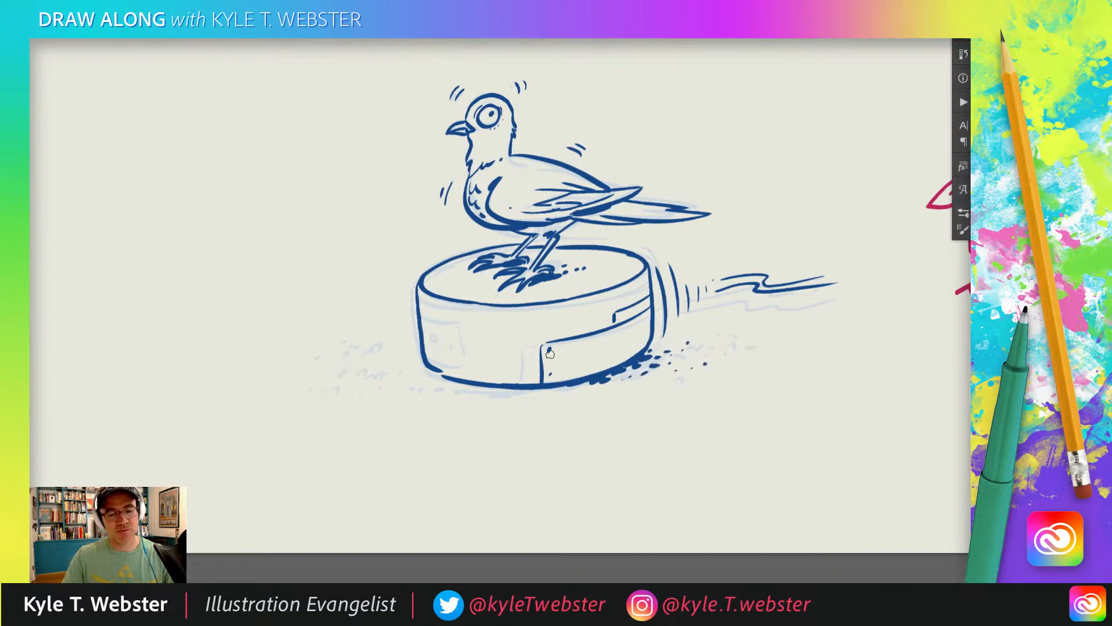
{"action": "left_click_drag", "start_coordinate": [552, 383], "coordinate": [477, 385]}
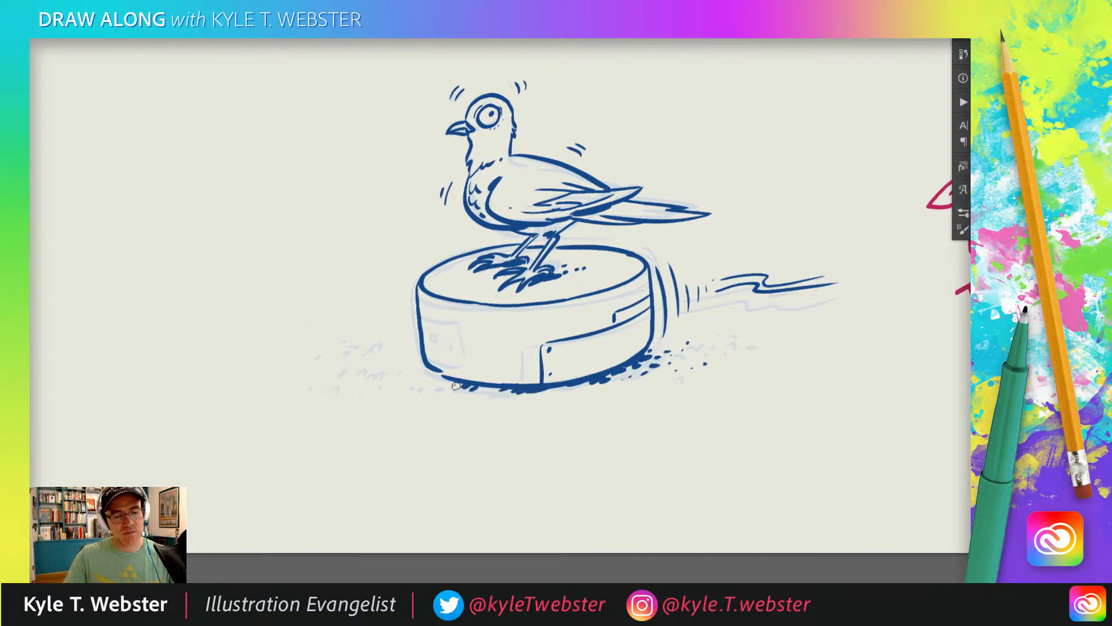
{"action": "left_click_drag", "start_coordinate": [407, 359], "coordinate": [341, 378]}
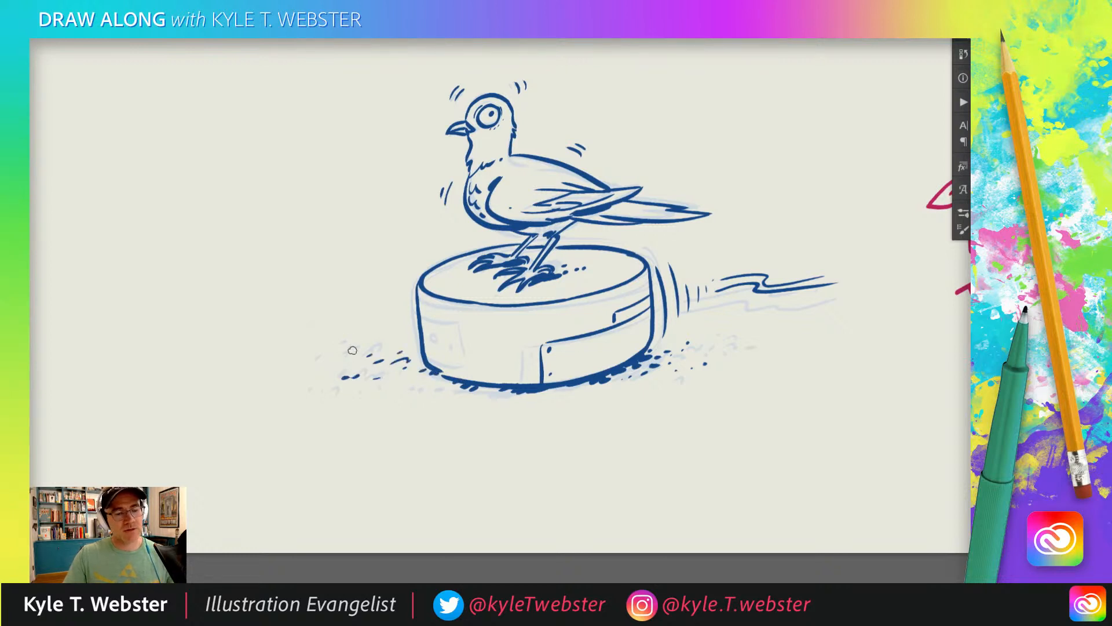
{"action": "left_click_drag", "start_coordinate": [666, 383], "coordinate": [660, 385]}
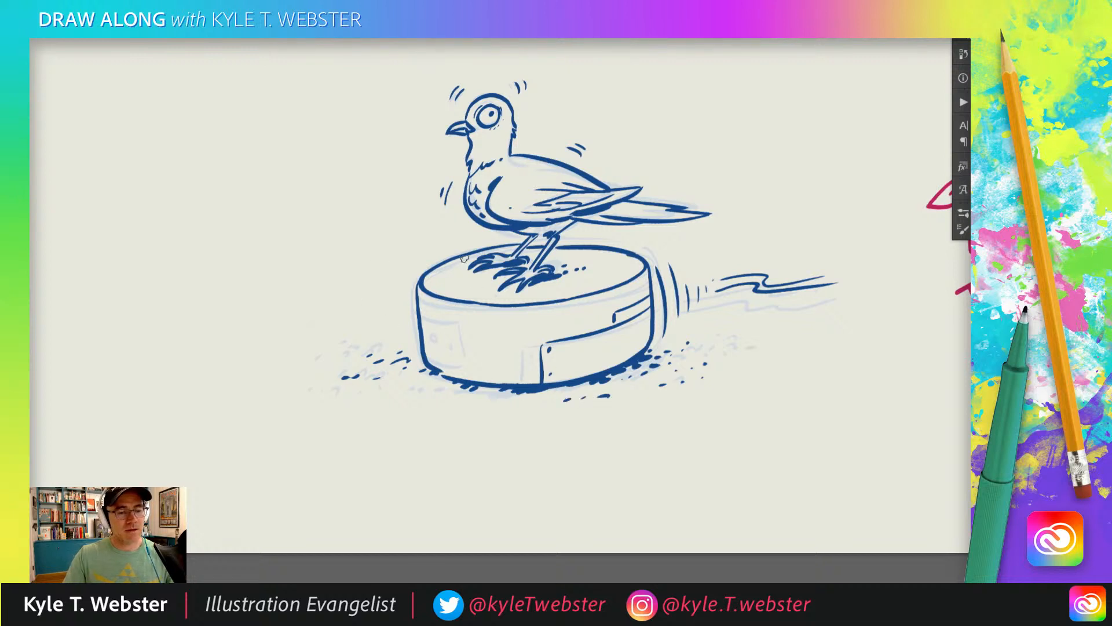
- Ink the small square panel on the cylinder's front with a round button and corner dots, plus short marks beside it
{"action": "mouse_move", "coordinate": [463, 320]}
{"action": "left_mouse_down"}
{"action": "mouse_move", "coordinate": [420, 306]}
{"action": "mouse_move", "coordinate": [470, 317]}
{"action": "mouse_move", "coordinate": [462, 365]}
{"action": "left_mouse_up"}
{"action": "key", "text": "ctrl+z"}
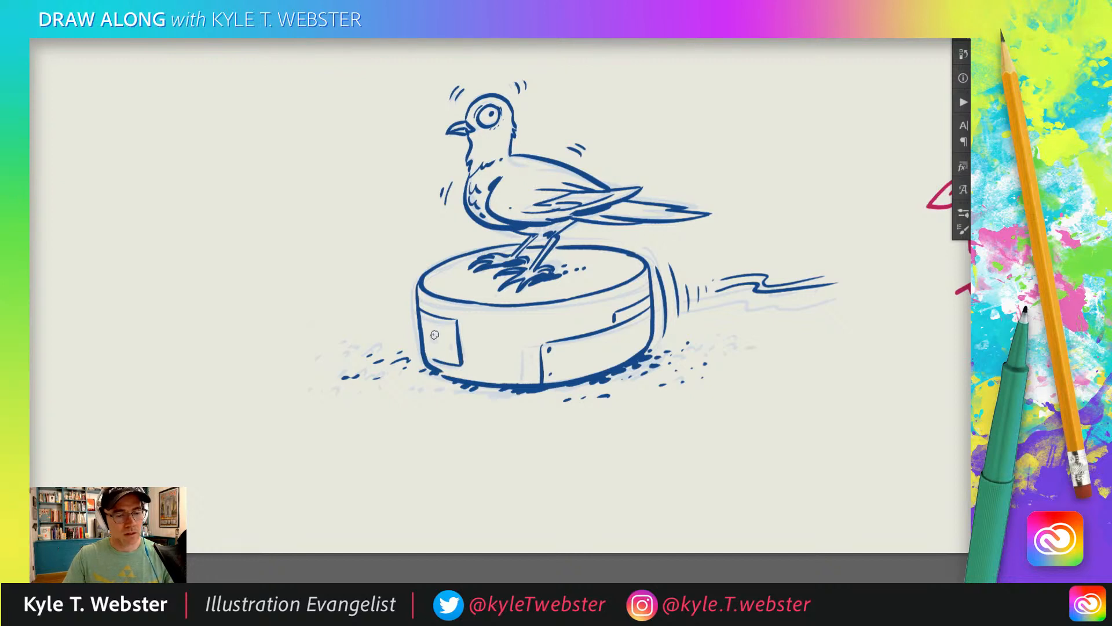
{"action": "left_click_drag", "start_coordinate": [406, 330], "coordinate": [412, 333]}
{"action": "left_click_drag", "start_coordinate": [406, 338], "coordinate": [413, 341]}
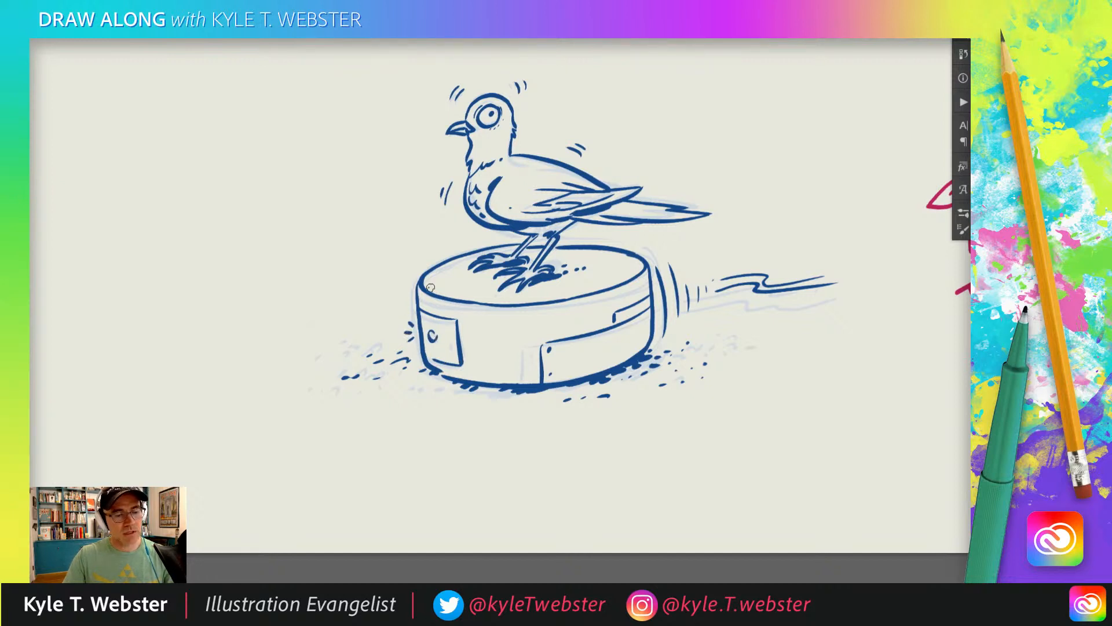
{"action": "left_click", "coordinate": [452, 355]}
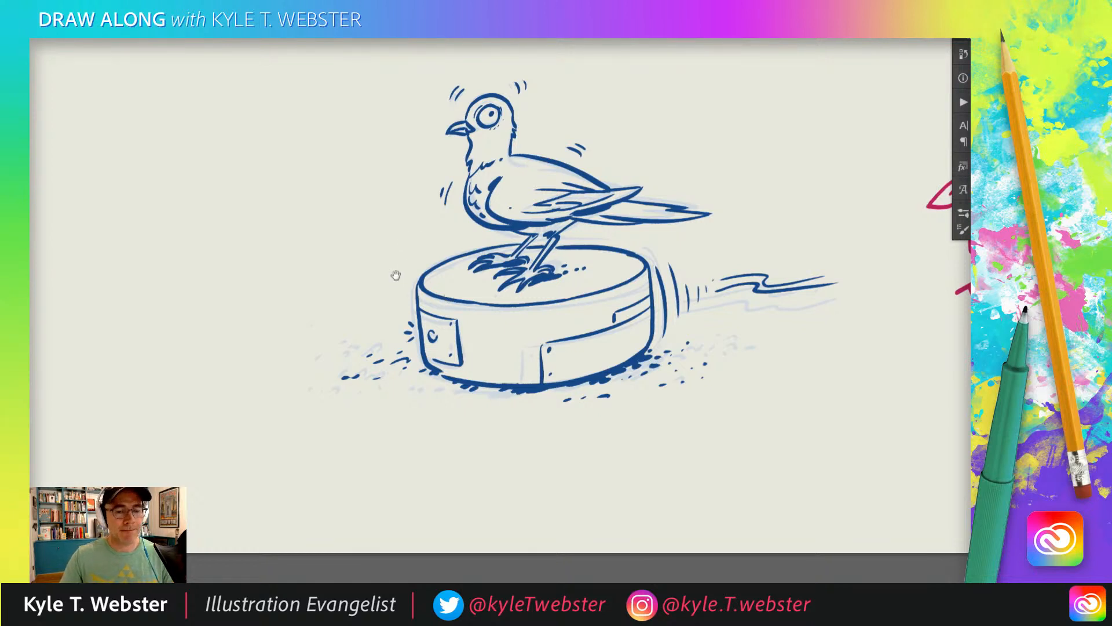
- Hide the light rough sketch and move the inked pigeon drawing to the left on the page
{"action": "scroll", "coordinate": [397, 268], "scroll_direction": "down", "scroll_amount": 5}
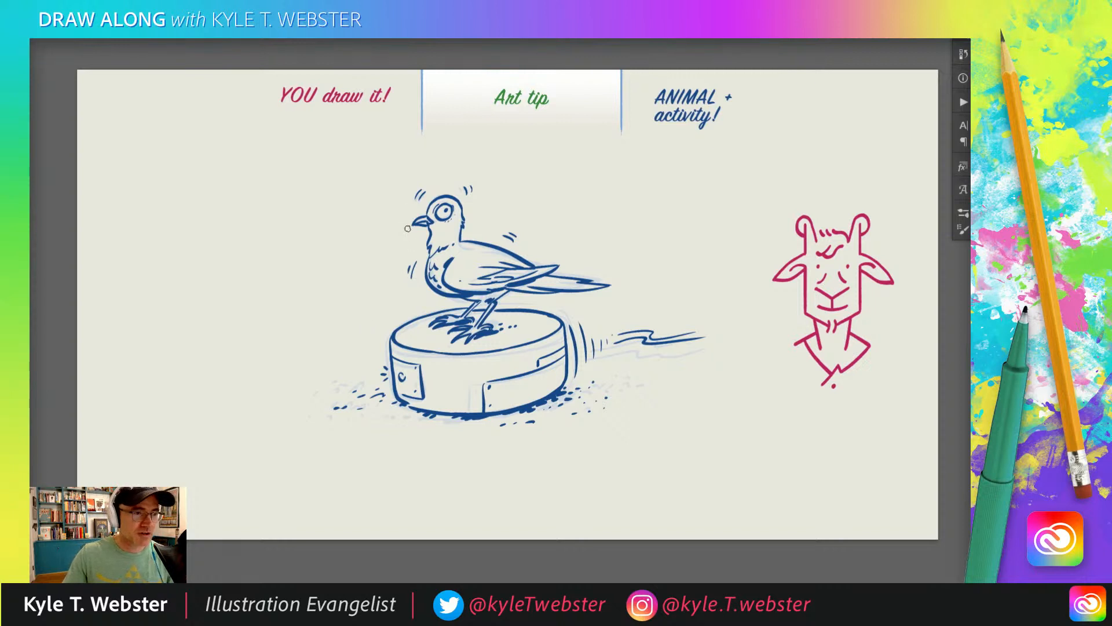
{"action": "scroll", "coordinate": [339, 319], "scroll_direction": "down", "scroll_amount": 1}
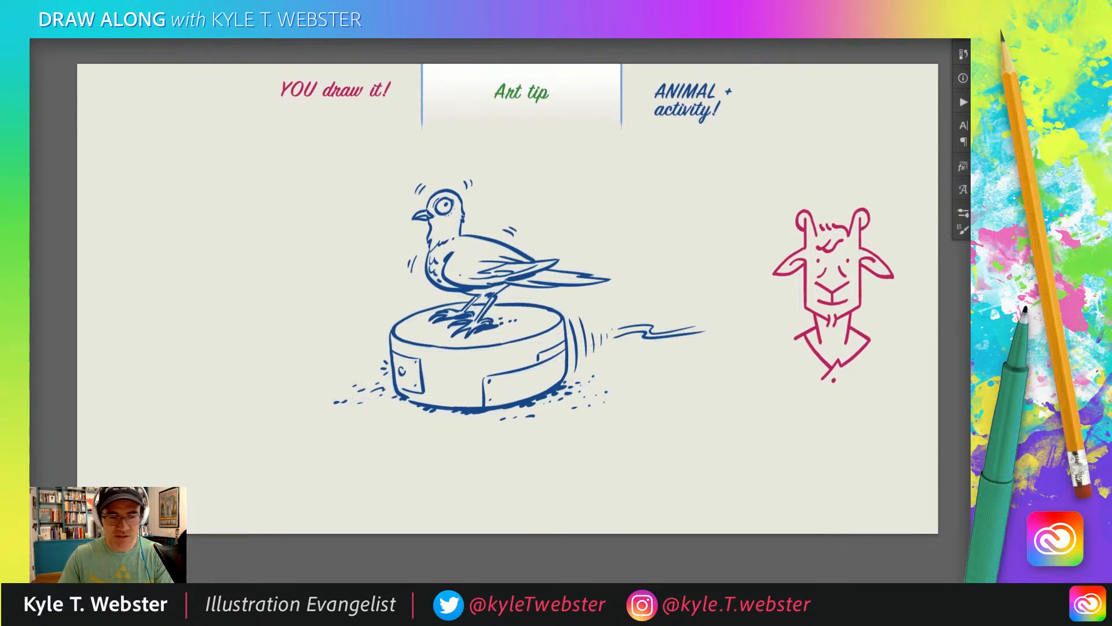
{"action": "left_click_drag", "start_coordinate": [430, 270], "coordinate": [316, 284]}
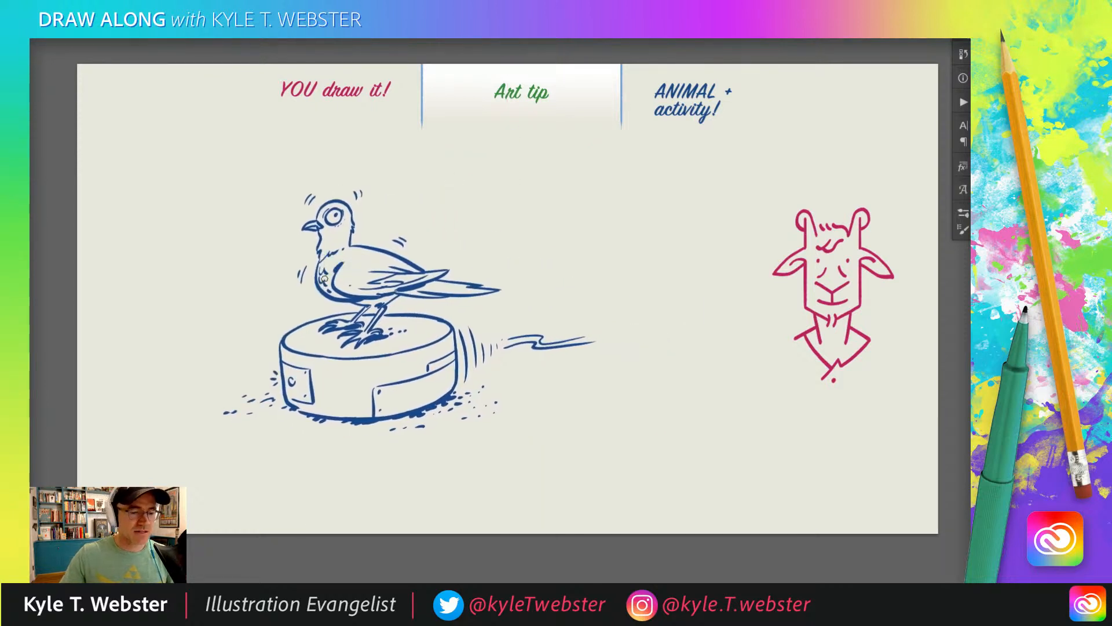
- Examine the inked pigeon and cylinder up close and bring the whole page back into view
{"action": "scroll", "coordinate": [304, 342], "scroll_direction": "up", "scroll_amount": 1}
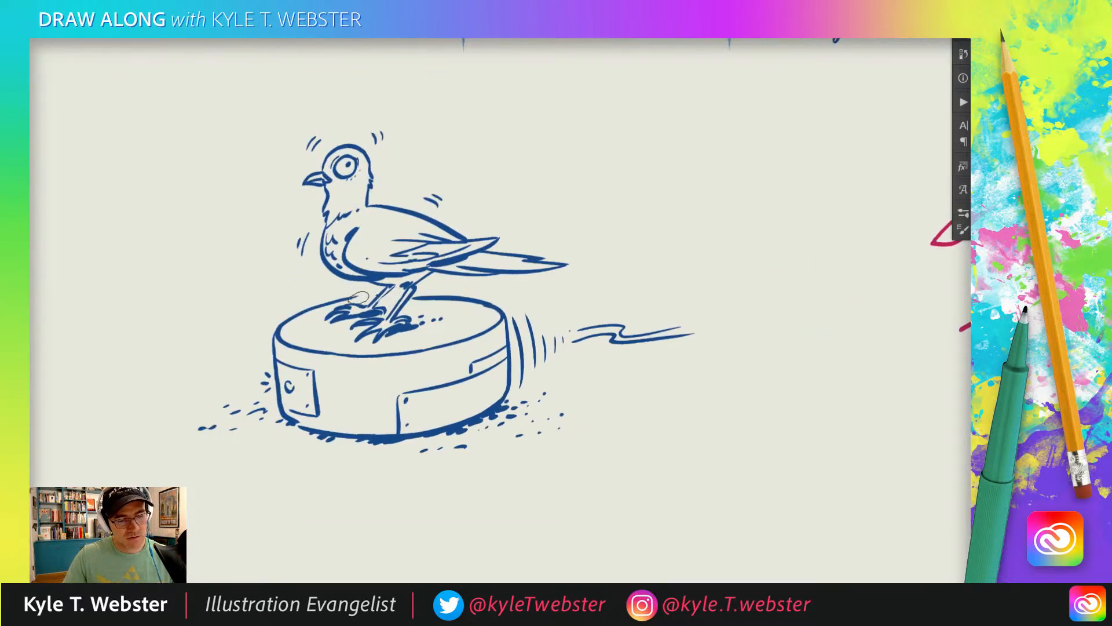
{"action": "left_click_drag", "start_coordinate": [297, 301], "coordinate": [298, 301]}
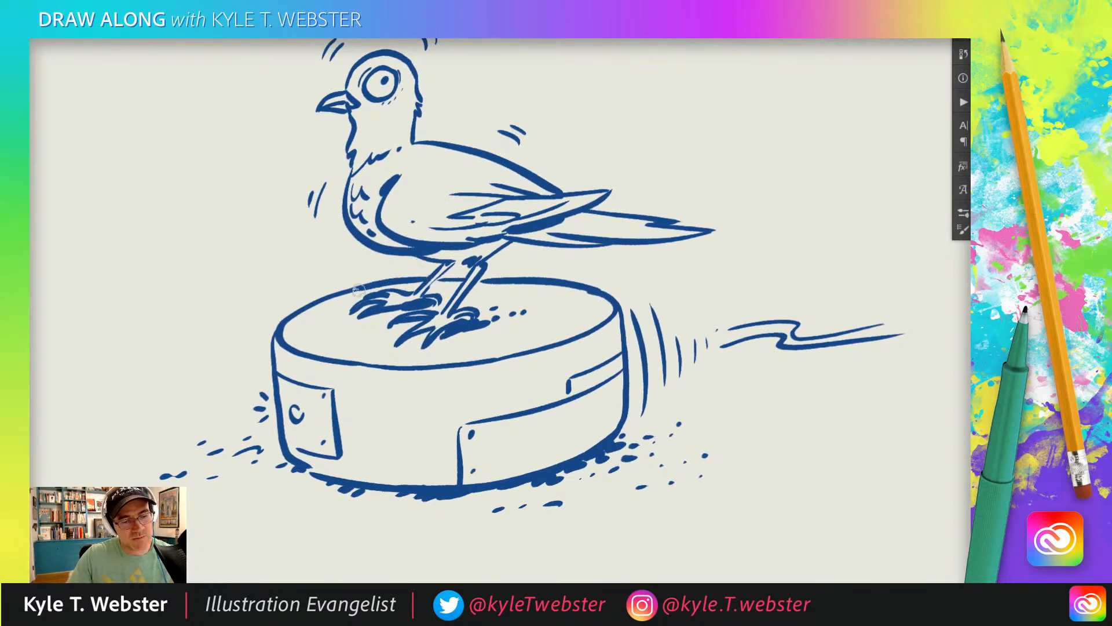
{"action": "scroll", "coordinate": [317, 258], "scroll_direction": "down", "scroll_amount": 3}
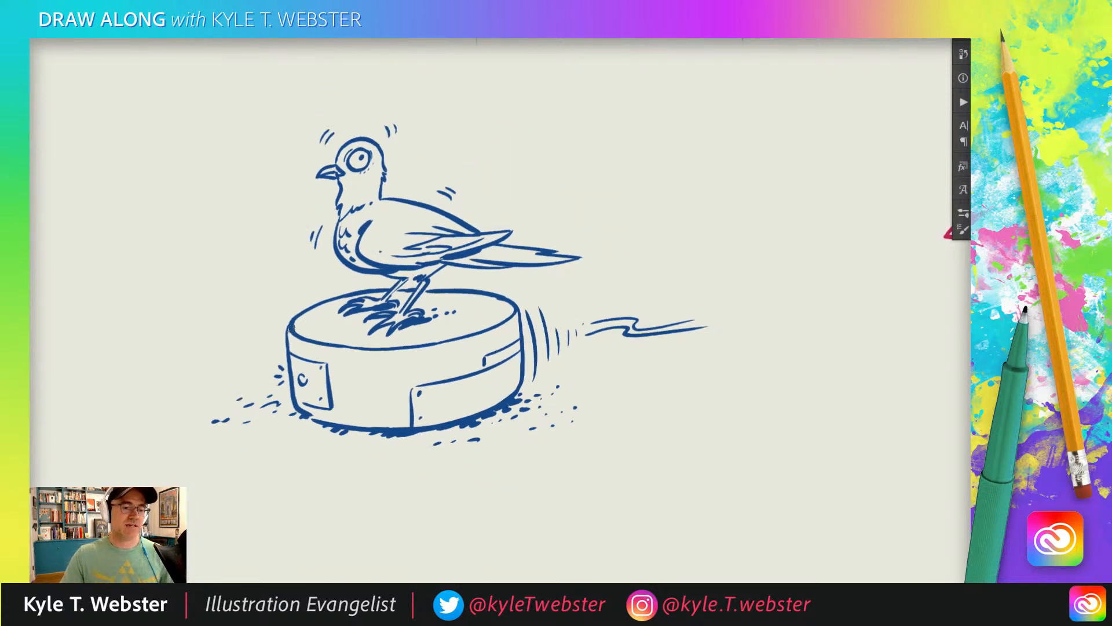
{"action": "key", "text": "z"}
{"action": "left_click", "coordinate": [356, 183]}
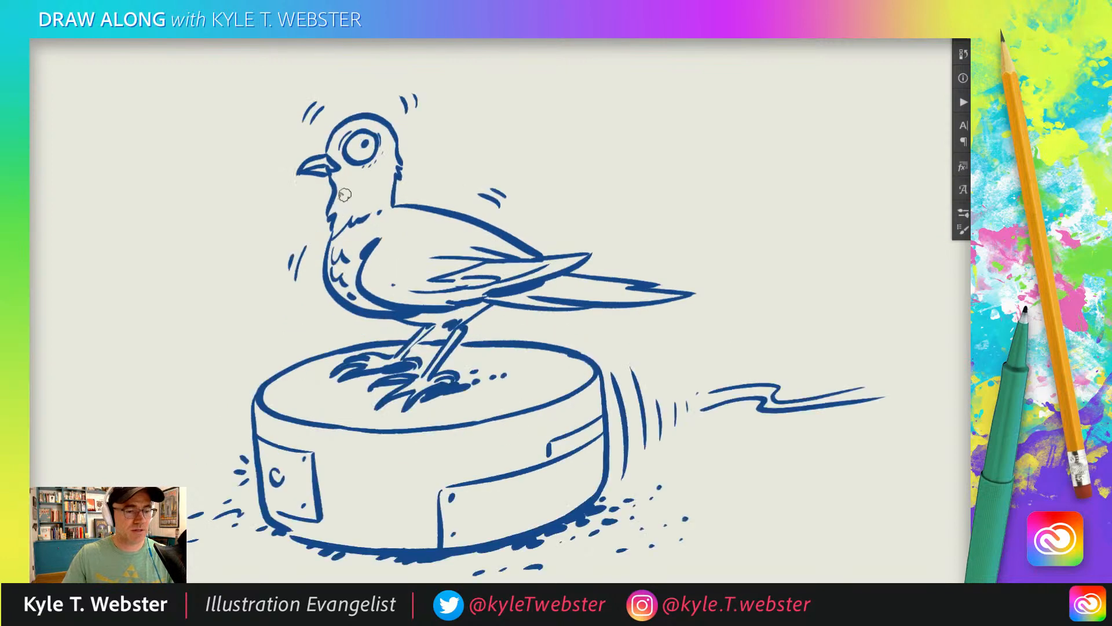
{"action": "left_click", "coordinate": [294, 310], "text": "alt"}
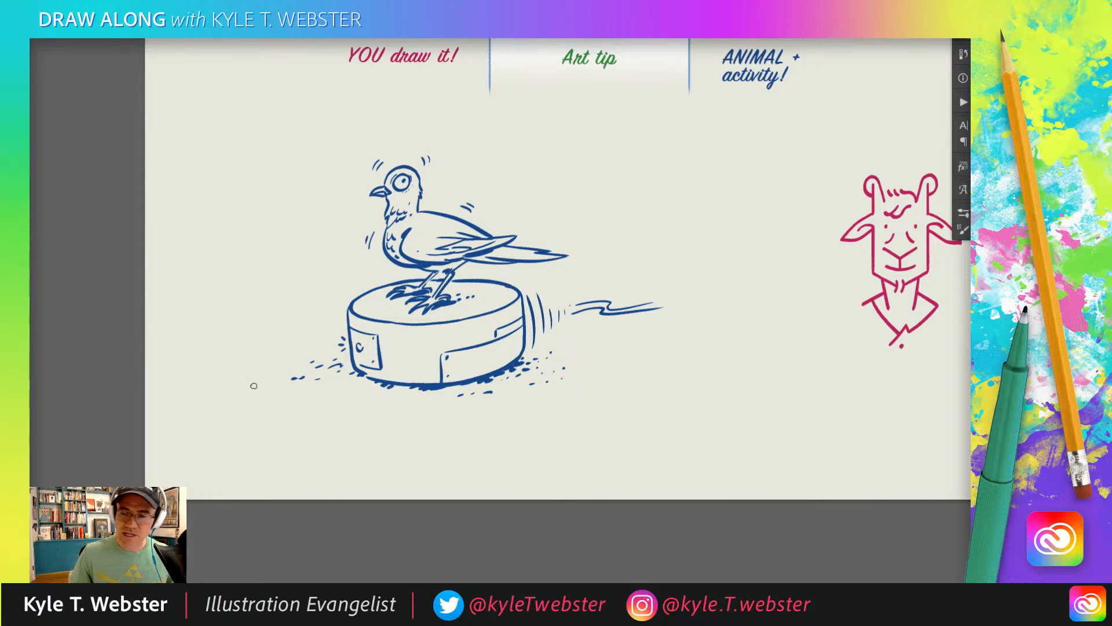
{"action": "key", "text": "ctrl+0"}
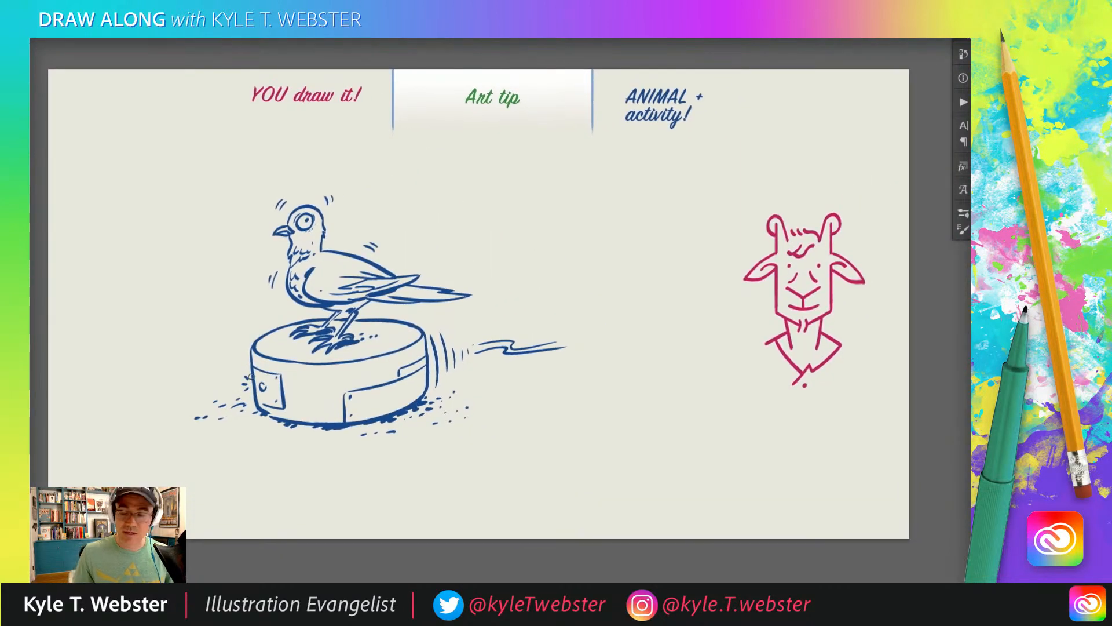